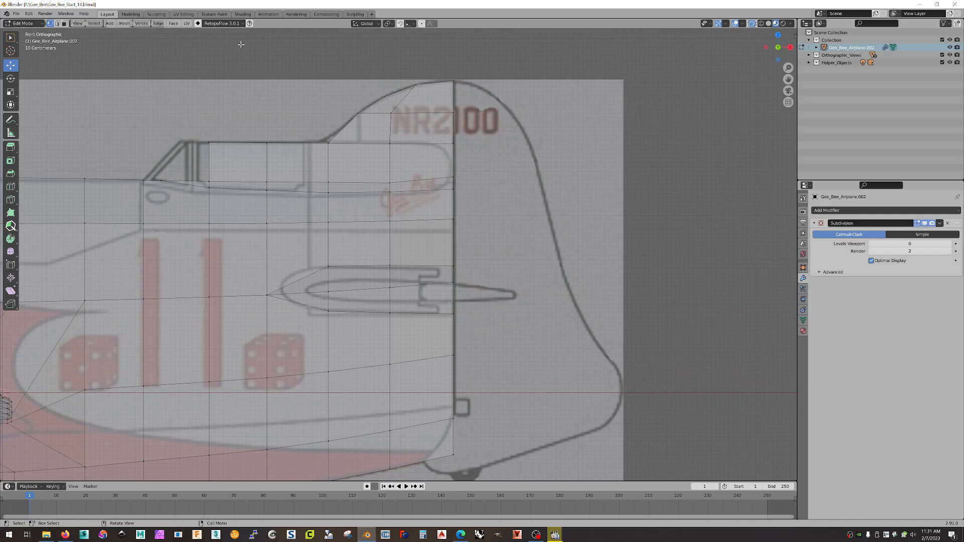
Switch the airplane mesh to Object Mode and add a Bezier curve
{"action": "left_click", "coordinate": [114, 26]}
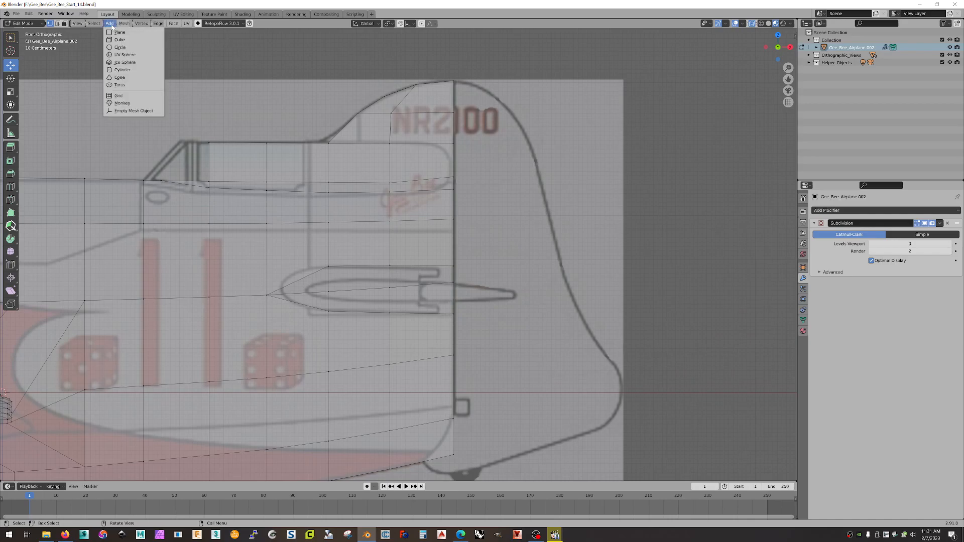
{"action": "mouse_move", "coordinate": [119, 26]}
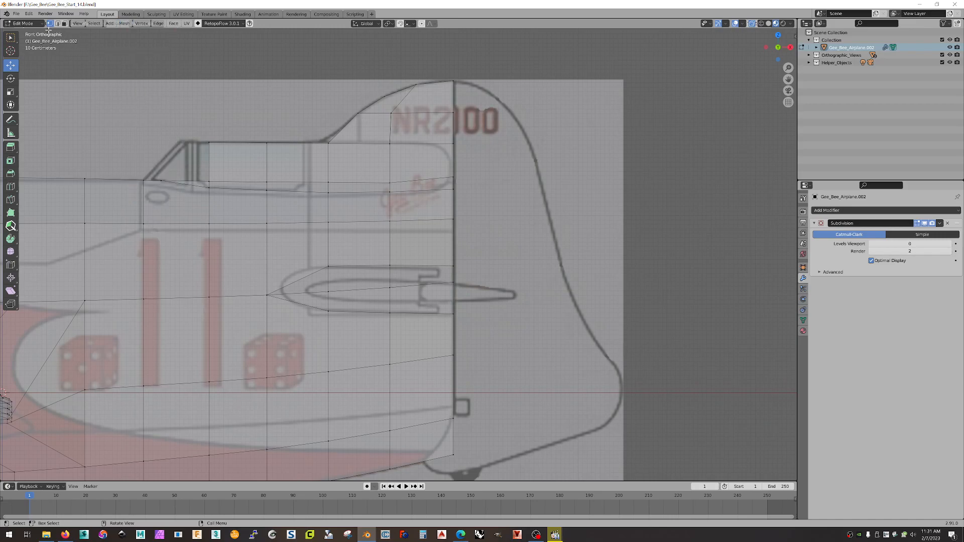
{"action": "left_click", "coordinate": [23, 23]}
{"action": "left_click", "coordinate": [36, 32]}
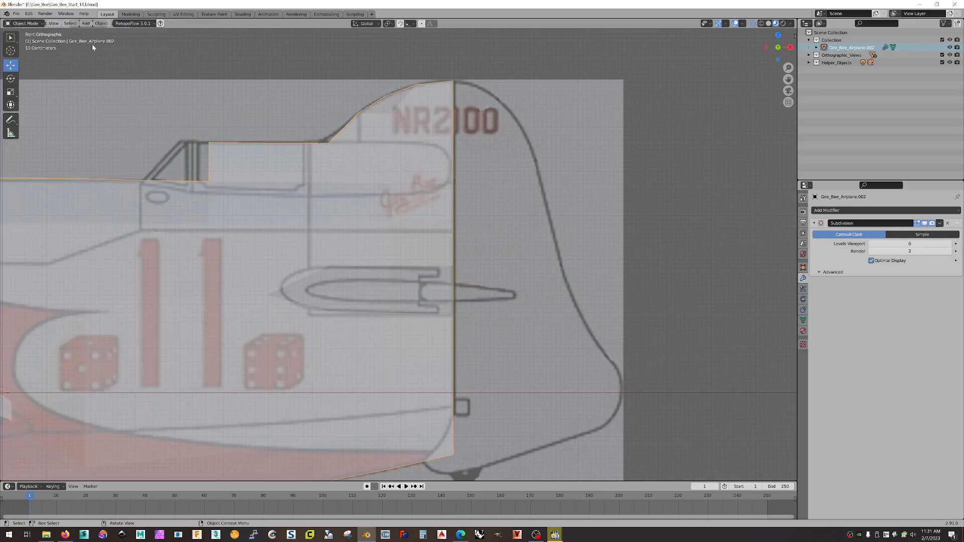
{"action": "left_click", "coordinate": [86, 23]}
{"action": "mouse_move", "coordinate": [98, 41]}
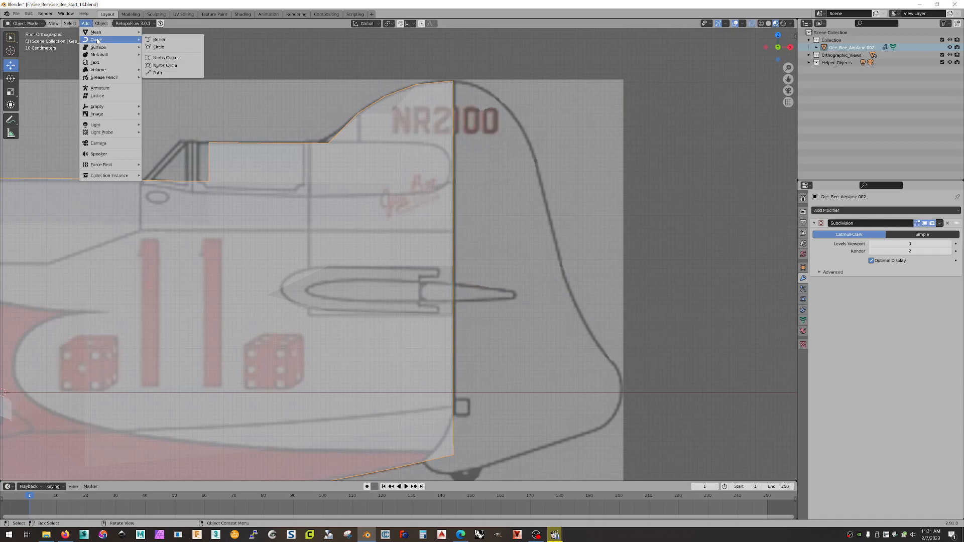
{"action": "left_click", "coordinate": [160, 39]}
Move the Bezier curve to the airplane's tail, about 9 m along X and 2.3 m along Z
{"action": "scroll", "coordinate": [365, 240], "scroll_direction": "down", "scroll_amount": 5}
{"action": "middle_click_drag", "start_coordinate": [363, 241], "coordinate": [282, 286]}
{"action": "key", "text": "g"}
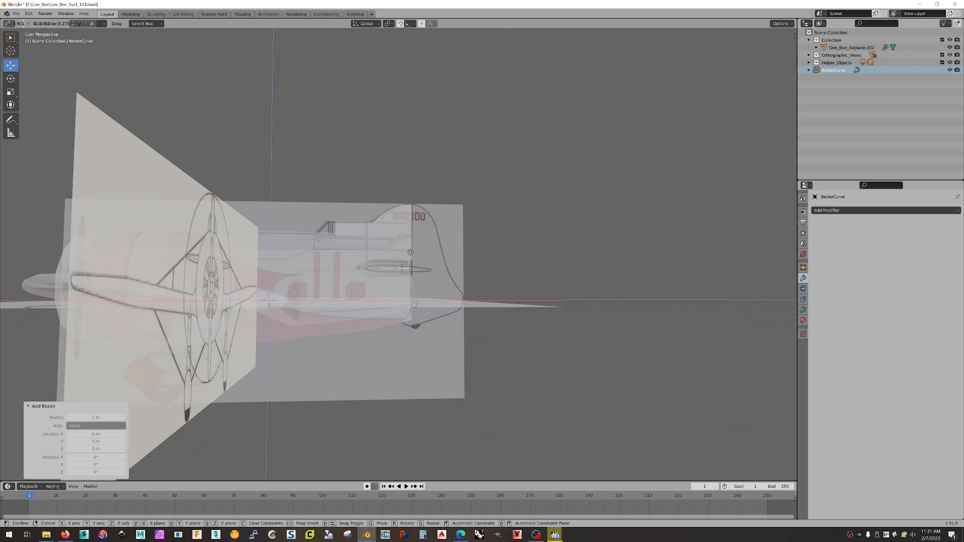
{"action": "left_click", "coordinate": [464, 251]}
{"action": "mouse_move", "coordinate": [464, 251]}
{"action": "middle_mouse_down"}
{"action": "mouse_move", "coordinate": [507, 274]}
{"action": "mouse_move", "coordinate": [465, 252]}
{"action": "middle_mouse_up"}
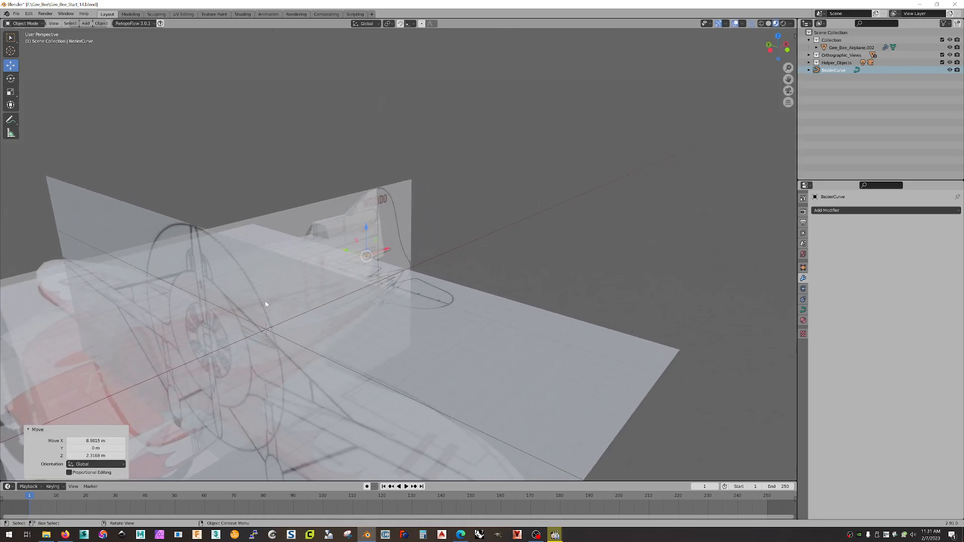
Rotate the Bezier curve 90° about the X axis so it stands upright in the side plane
{"action": "left_click", "coordinate": [12, 79]}
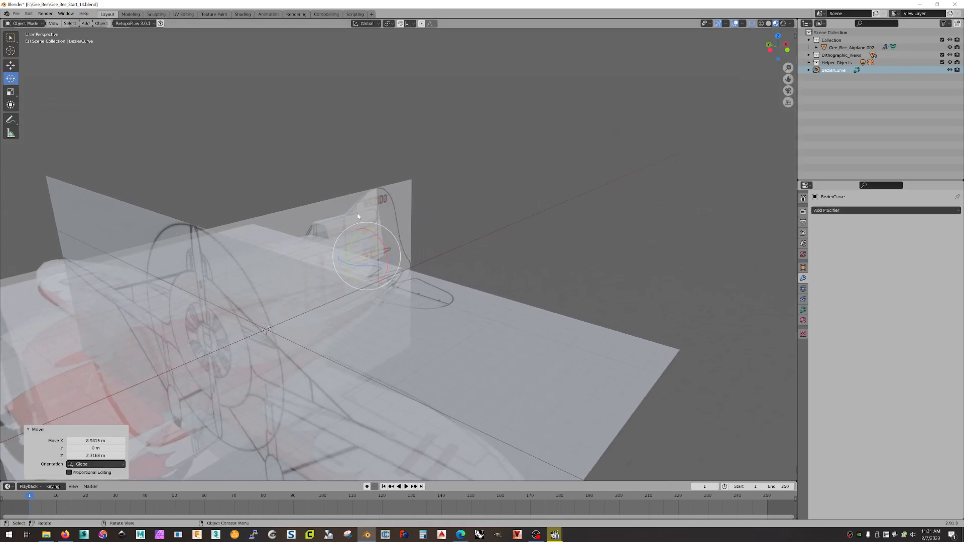
{"action": "left_click_drag", "start_coordinate": [376, 234], "coordinate": [381, 326]}
{"action": "middle_click_drag", "start_coordinate": [434, 313], "coordinate": [490, 327]}
{"action": "left_click", "coordinate": [84, 449]}
{"action": "type", "text": "90"}
{"action": "key", "text": "Return"}
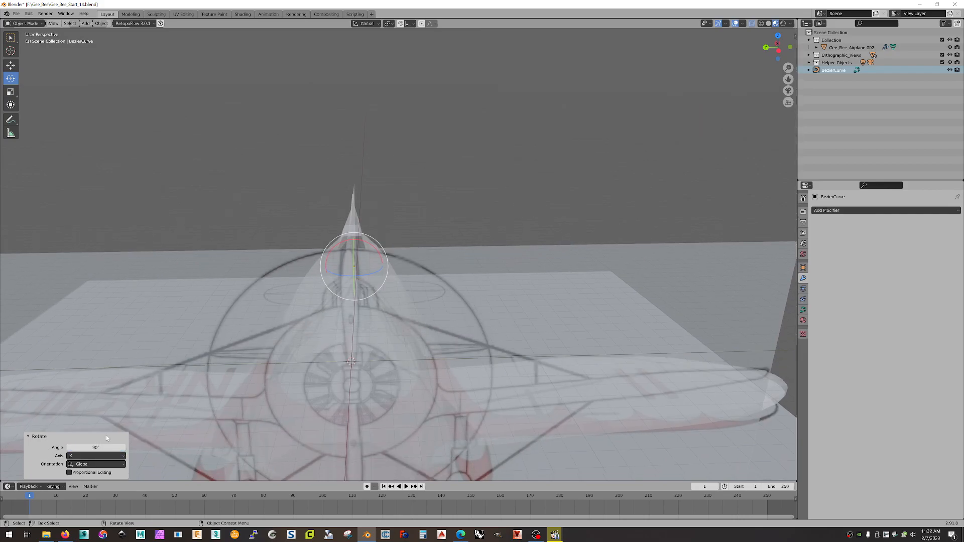
In front orthographic view, move the curve's front control point about -1 m in X and 0.09 m in Z, onto the stabilizer's nose
{"action": "middle_click_drag", "start_coordinate": [398, 258], "coordinate": [382, 246]}
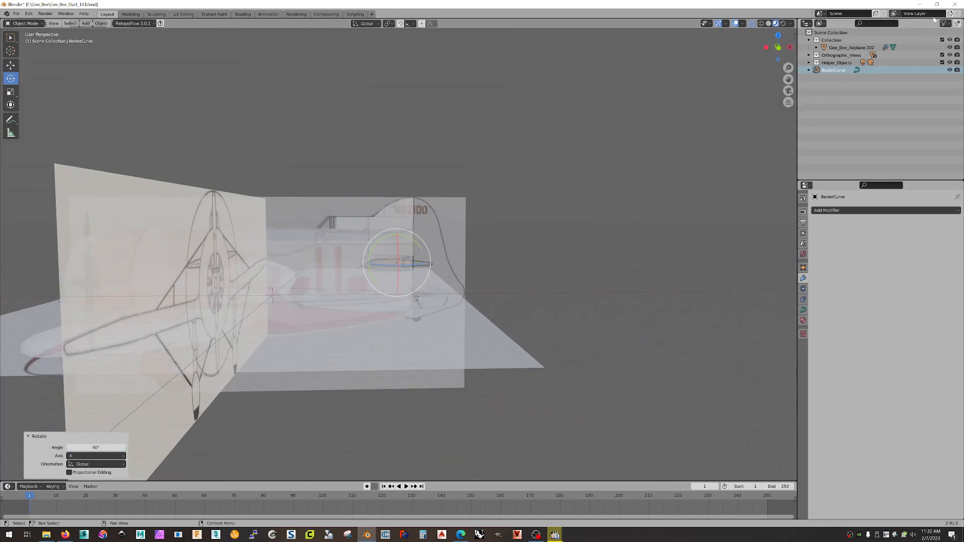
{"action": "left_click", "coordinate": [779, 48]}
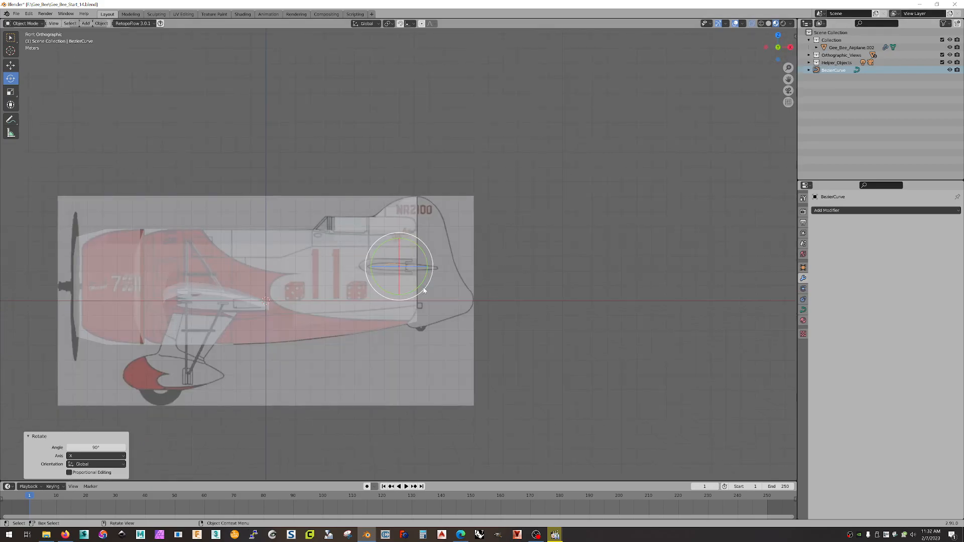
{"action": "scroll", "coordinate": [442, 282], "scroll_direction": "up", "scroll_amount": 5}
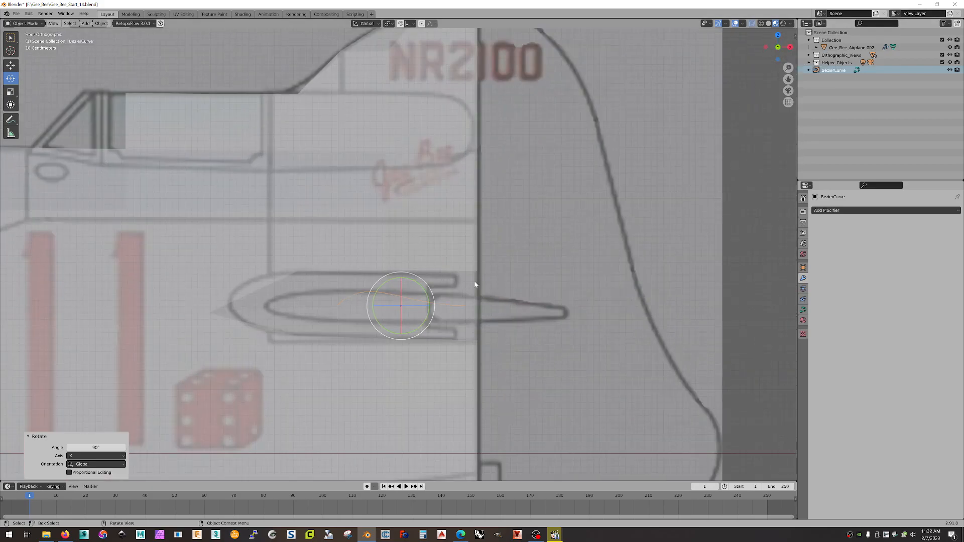
{"action": "key", "text": "Tab"}
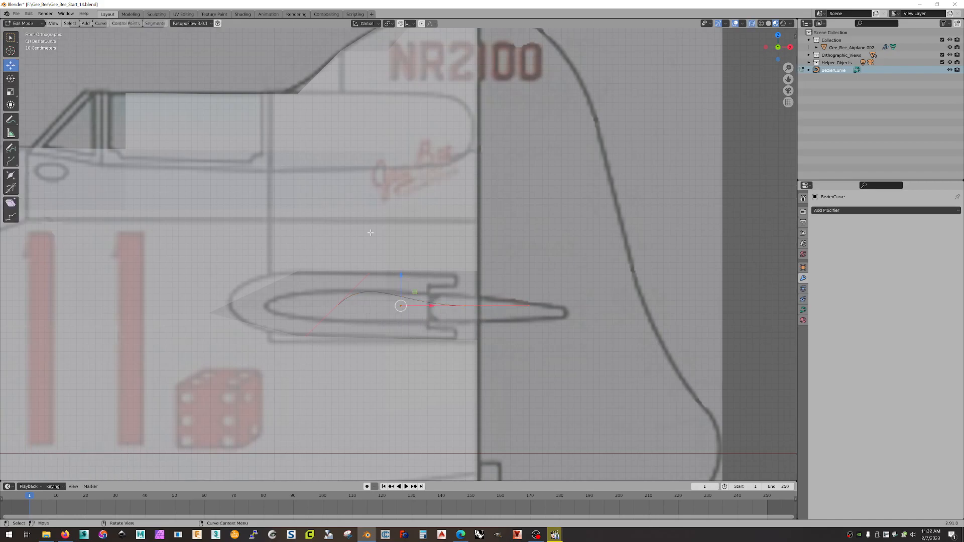
{"action": "left_click", "coordinate": [337, 305]}
{"action": "key", "text": "g"}
{"action": "key", "text": "x"}
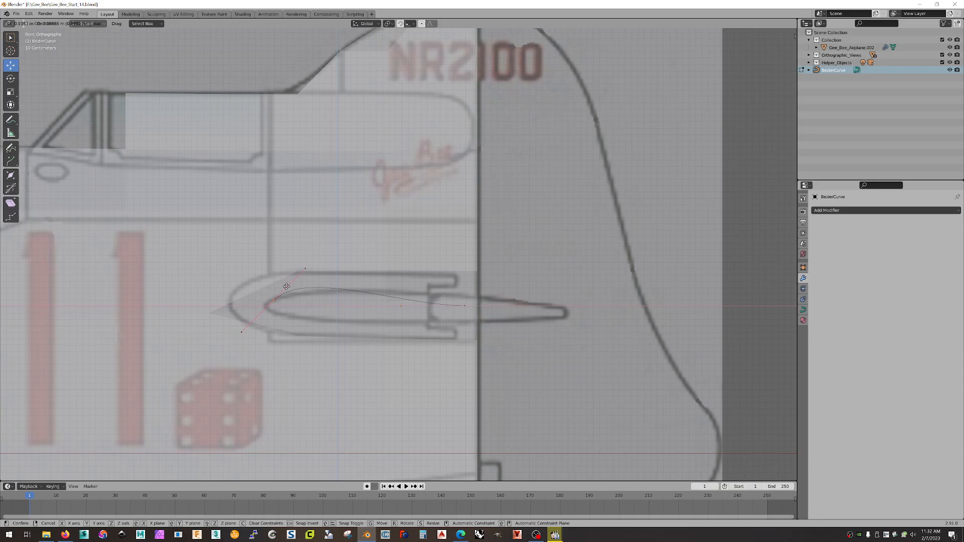
{"action": "left_click", "coordinate": [286, 286]}
Leave curve editing, select the airplane mesh, hide the viewport overlays and enable the Wireframe overlay option
{"action": "scroll", "coordinate": [428, 256], "scroll_direction": "down", "scroll_amount": 6}
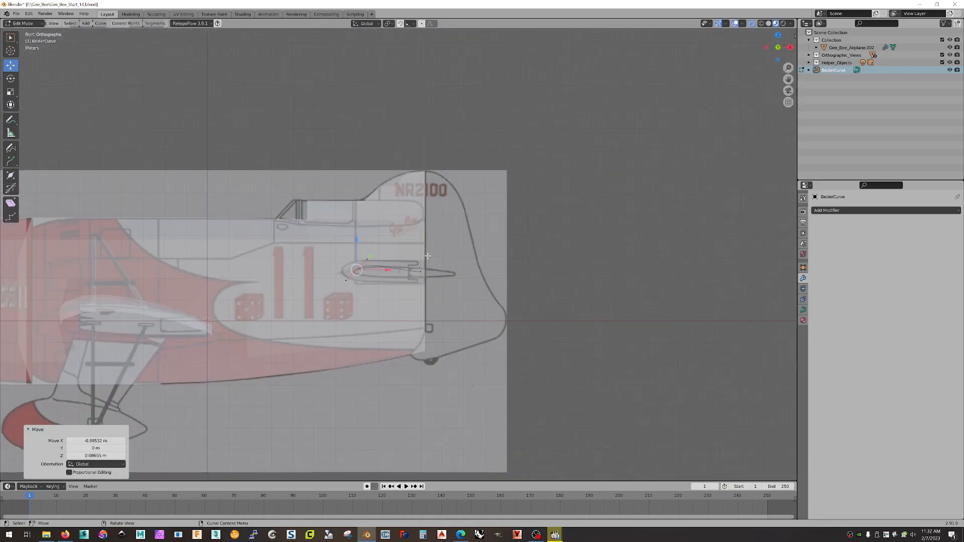
{"action": "scroll", "coordinate": [429, 255], "scroll_direction": "up", "scroll_amount": 5}
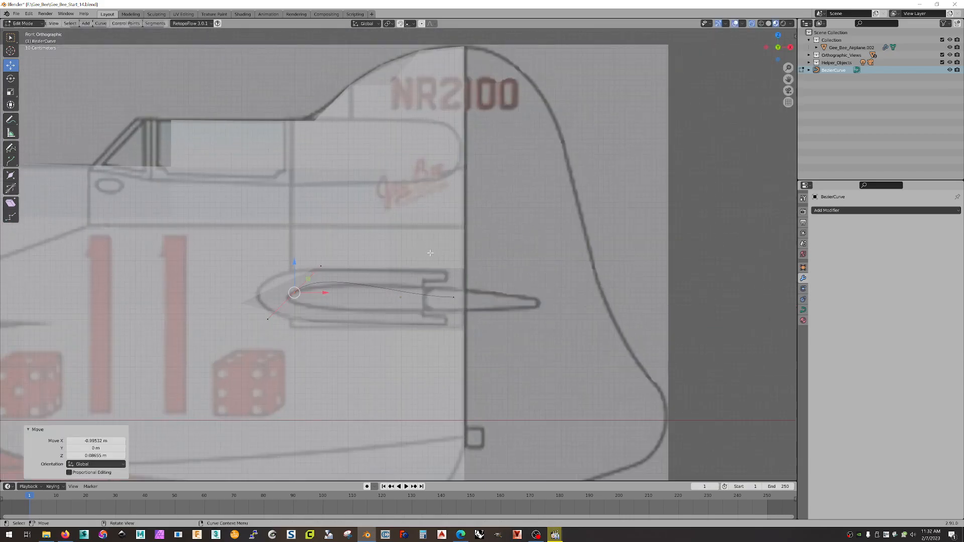
{"action": "key", "text": "Tab"}
{"action": "left_click", "coordinate": [377, 201]}
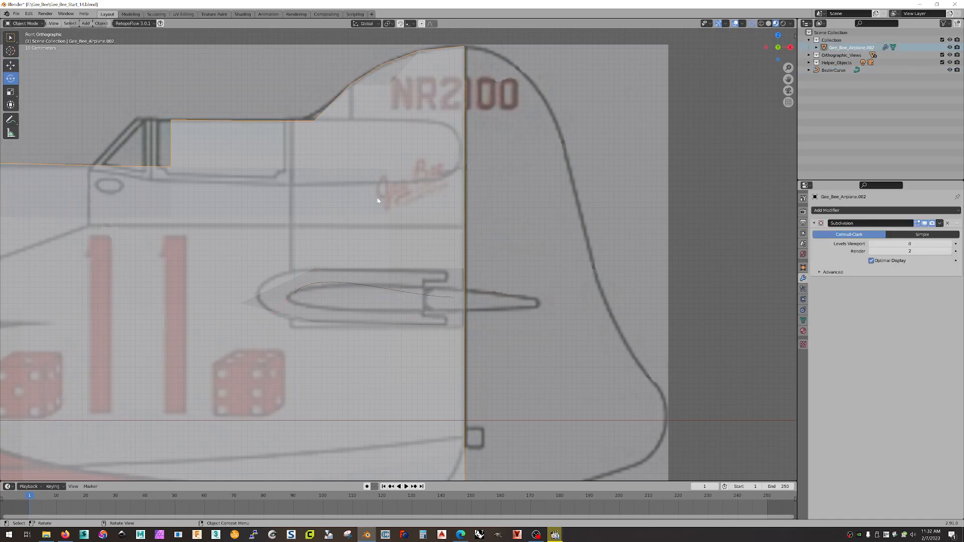
{"action": "scroll", "coordinate": [386, 204], "scroll_direction": "down", "scroll_amount": 2}
{"action": "left_click", "coordinate": [736, 24]}
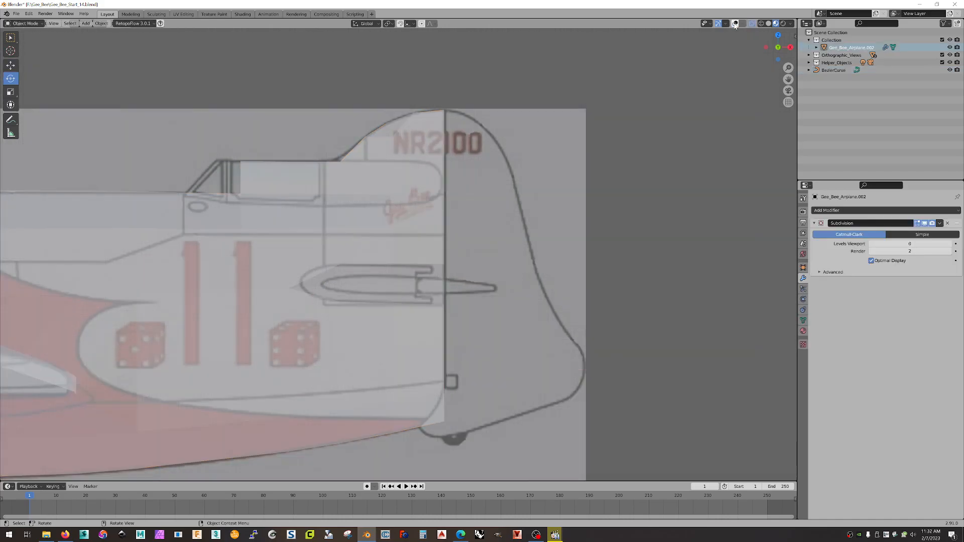
{"action": "left_click", "coordinate": [742, 23]}
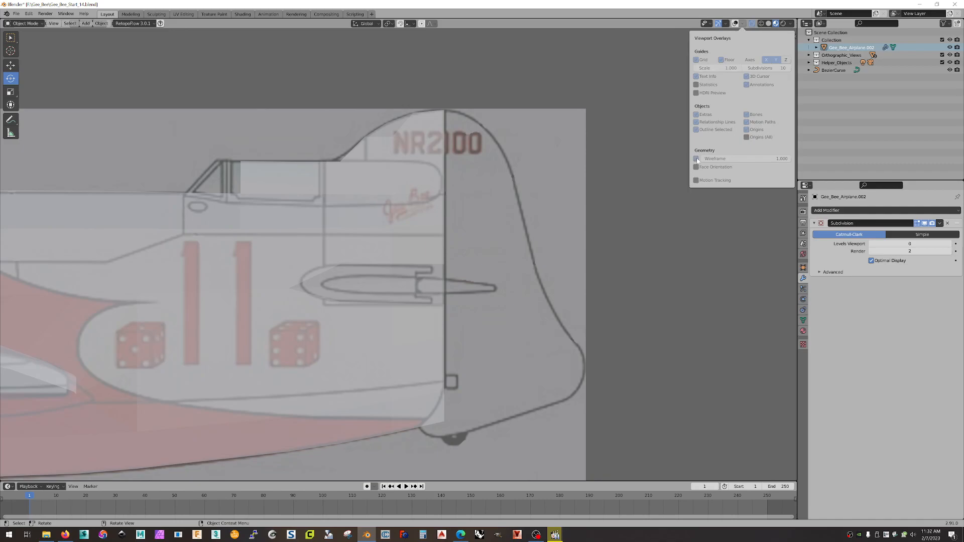
Reselect the airplane mesh and turn the viewport overlays back on
{"action": "left_click", "coordinate": [317, 209]}
{"action": "scroll", "coordinate": [155, 205], "scroll_direction": "down", "scroll_amount": 8}
{"action": "middle_click_drag", "start_coordinate": [213, 233], "coordinate": [457, 235]}
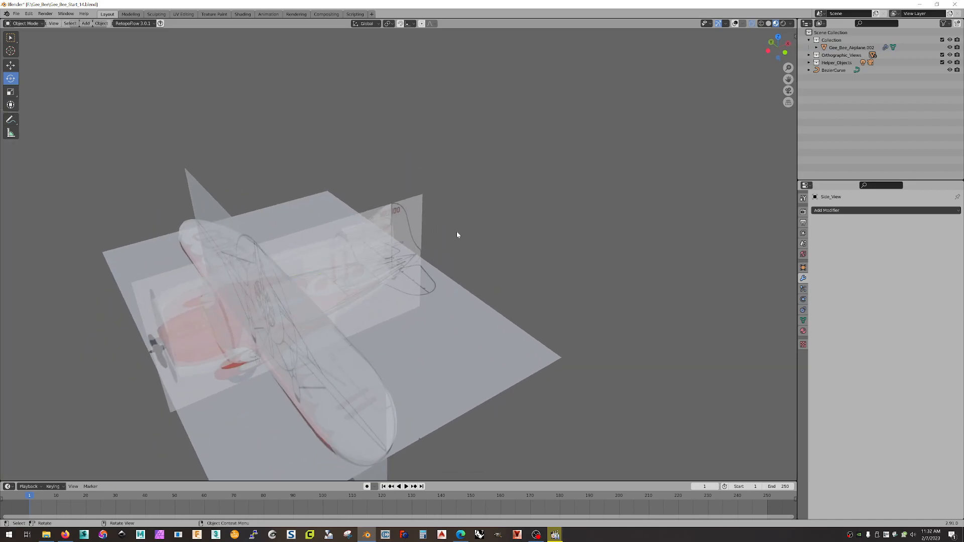
{"action": "left_click", "coordinate": [359, 253]}
{"action": "middle_click_drag", "start_coordinate": [528, 210], "coordinate": [577, 206]}
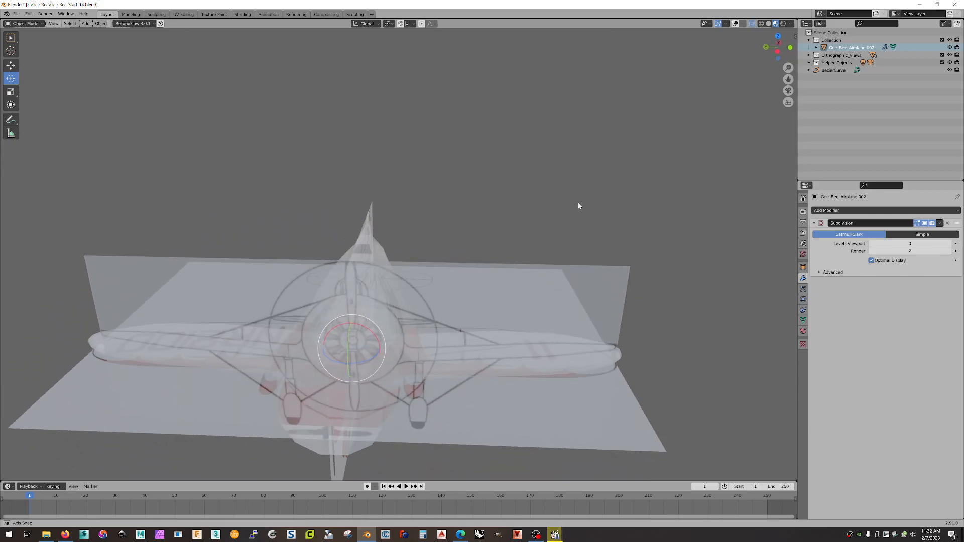
{"action": "left_click", "coordinate": [736, 23]}
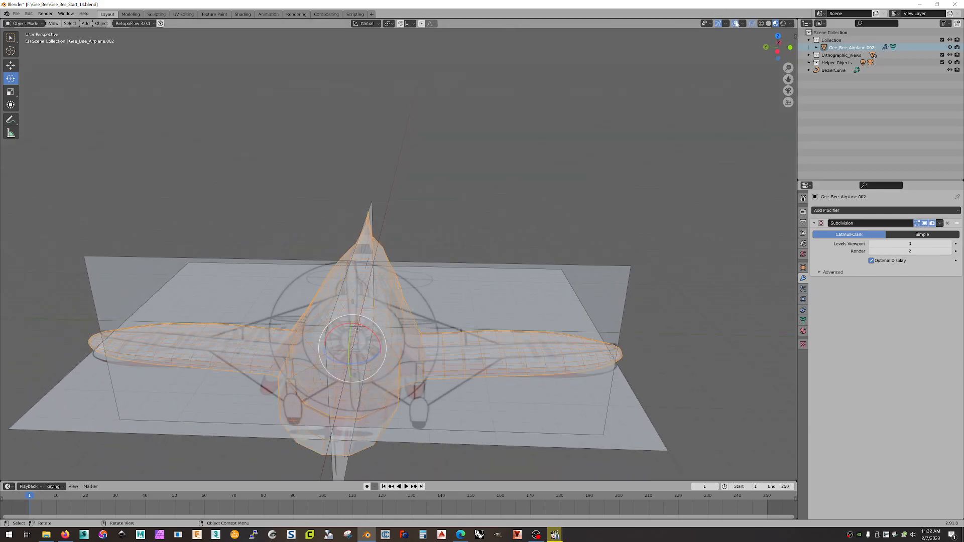
Edit the Bezier curve in front view, moving its rear control point forward onto the stabilizer's upper outline, close to the nose
{"action": "middle_click_drag", "start_coordinate": [628, 120], "coordinate": [532, 140]}
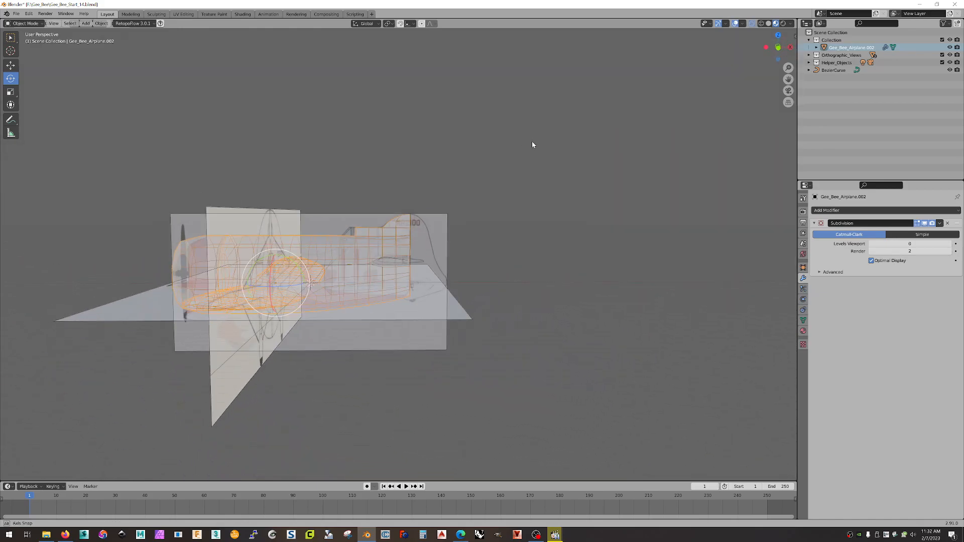
{"action": "left_click", "coordinate": [779, 48]}
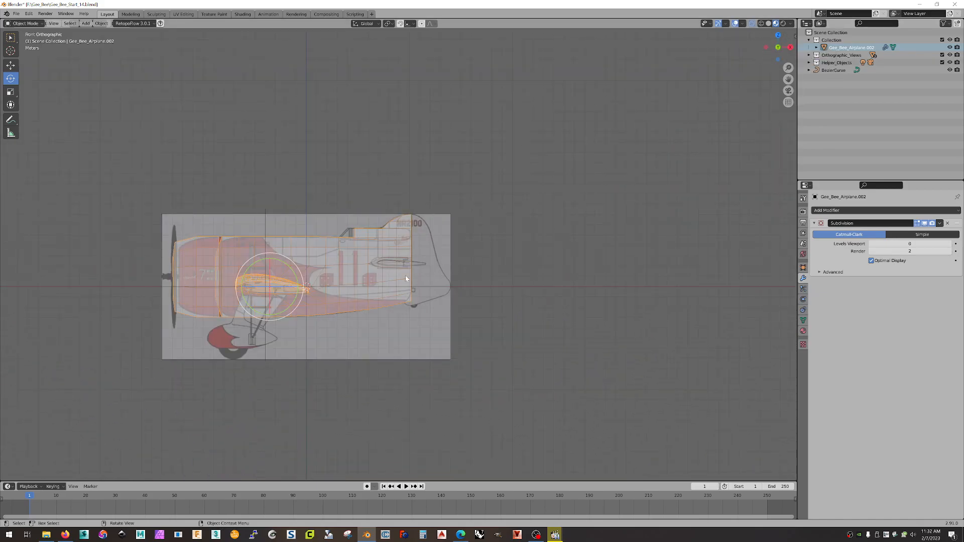
{"action": "scroll", "coordinate": [406, 278], "scroll_direction": "up", "scroll_amount": 6}
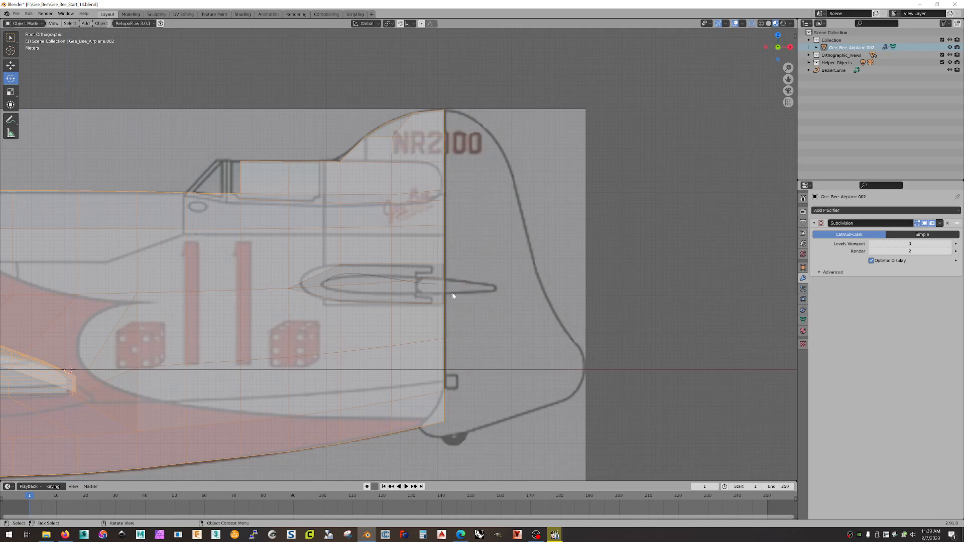
{"action": "scroll", "coordinate": [502, 259], "scroll_direction": "up", "scroll_amount": 3}
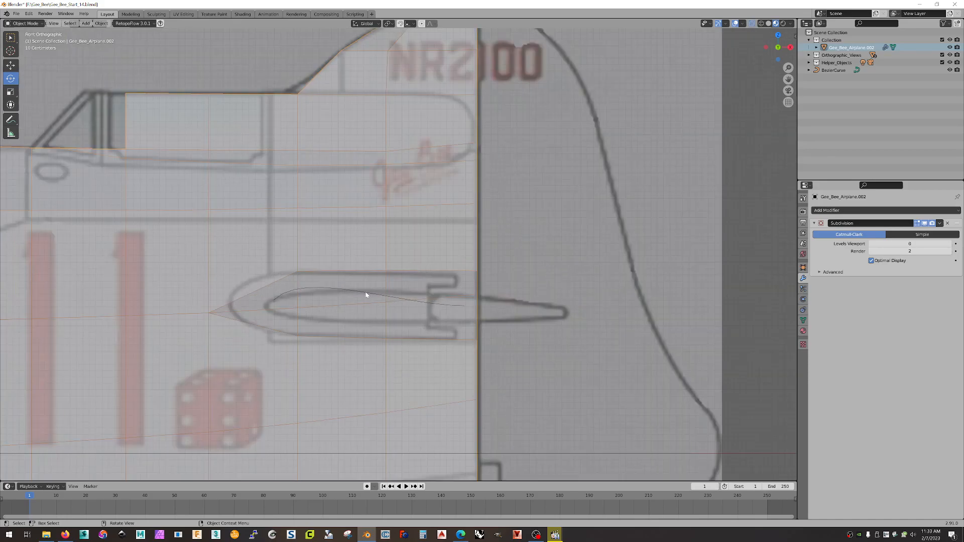
{"action": "left_click", "coordinate": [366, 296]}
{"action": "left_click", "coordinate": [366, 295]}
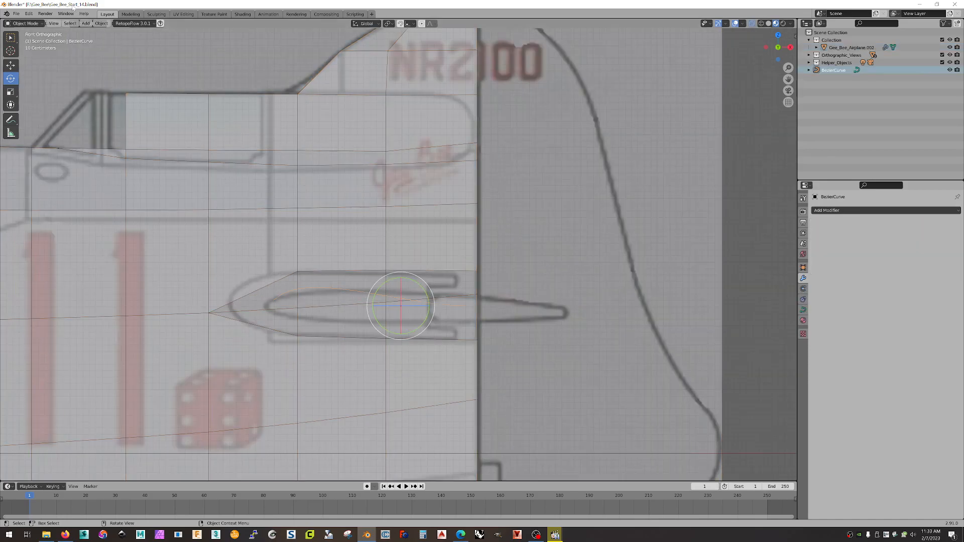
{"action": "key", "text": "Tab"}
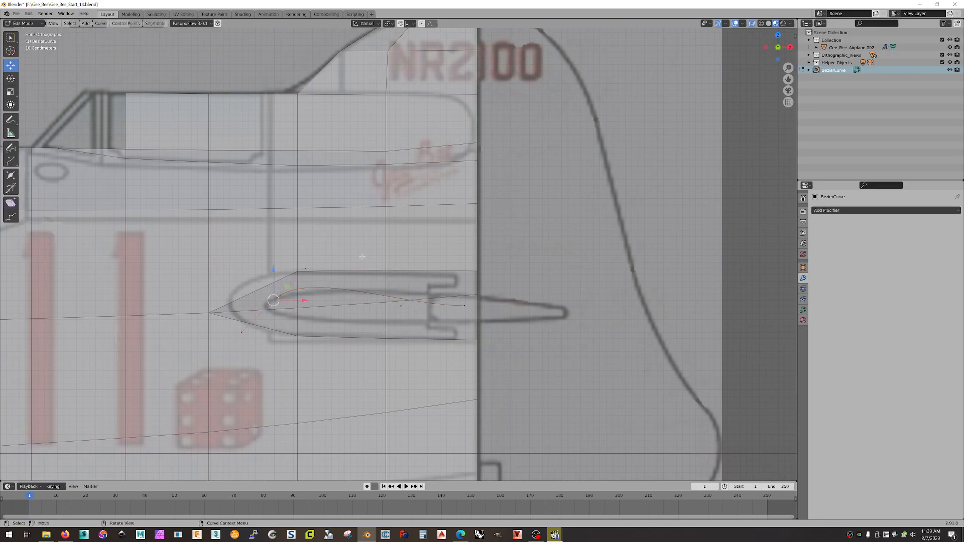
{"action": "left_click", "coordinate": [464, 305]}
{"action": "key", "text": "g"}
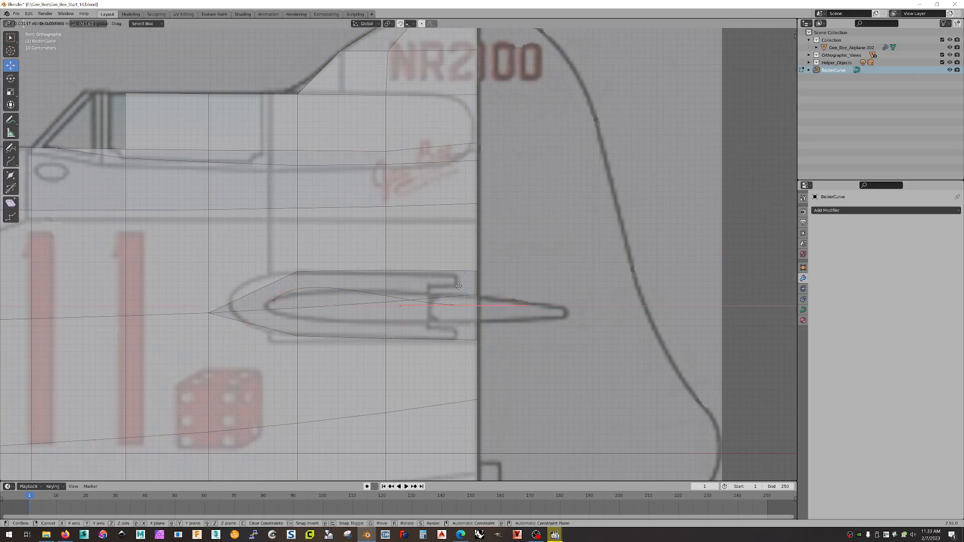
{"action": "left_click", "coordinate": [396, 263]}
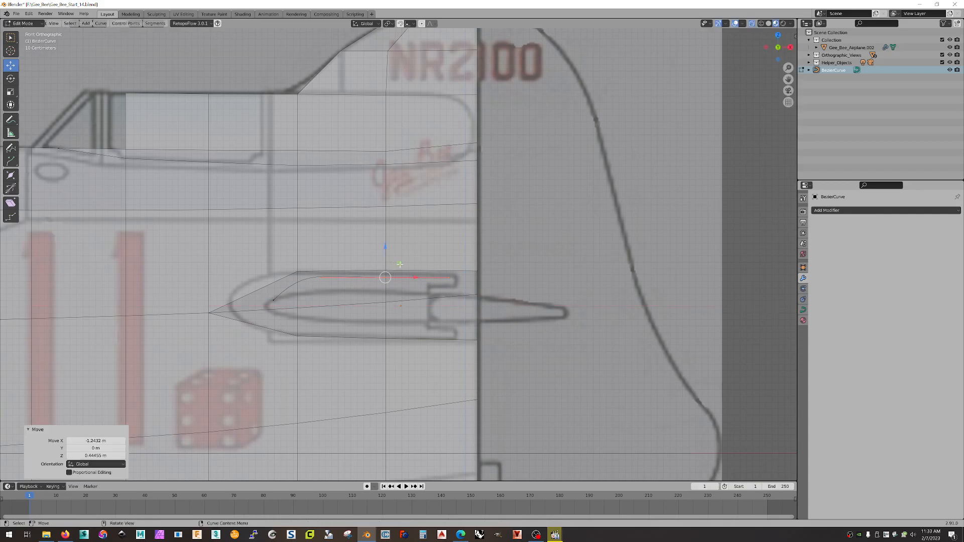
{"action": "key", "text": "g"}
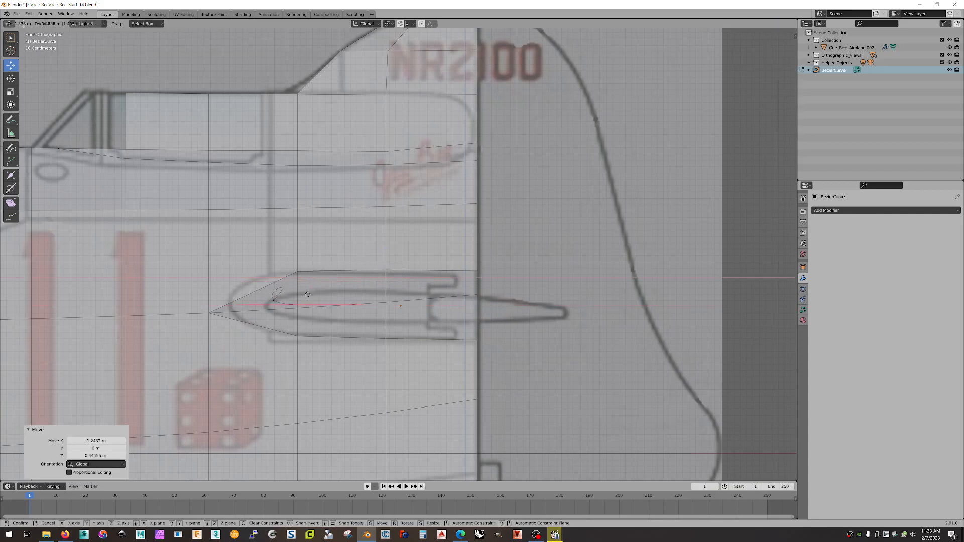
{"action": "left_click", "coordinate": [321, 281]}
Convert the curve's spline type to Poly and move its rear point forward about 0.2 m along the stabilizer's upper outline
{"action": "scroll", "coordinate": [302, 286], "scroll_direction": "up", "scroll_amount": 3}
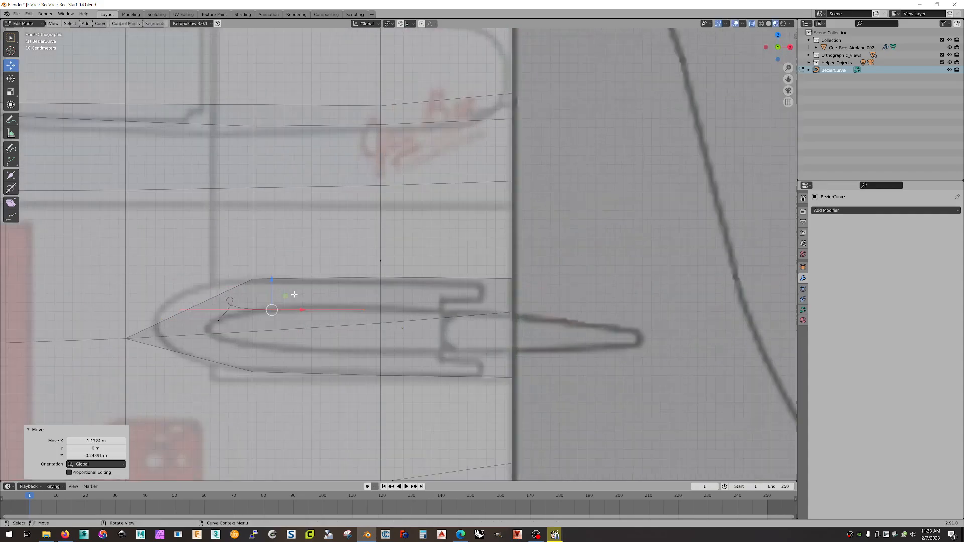
{"action": "scroll", "coordinate": [497, 245], "scroll_direction": "up", "scroll_amount": 2}
{"action": "middle_click_drag", "start_coordinate": [497, 245], "coordinate": [581, 223], "text": "shift"}
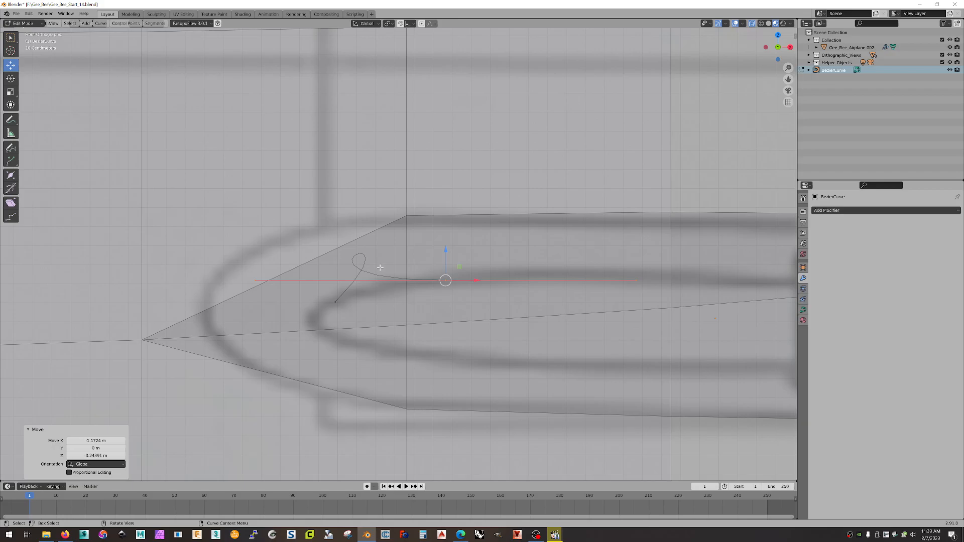
{"action": "right_click", "coordinate": [361, 272]}
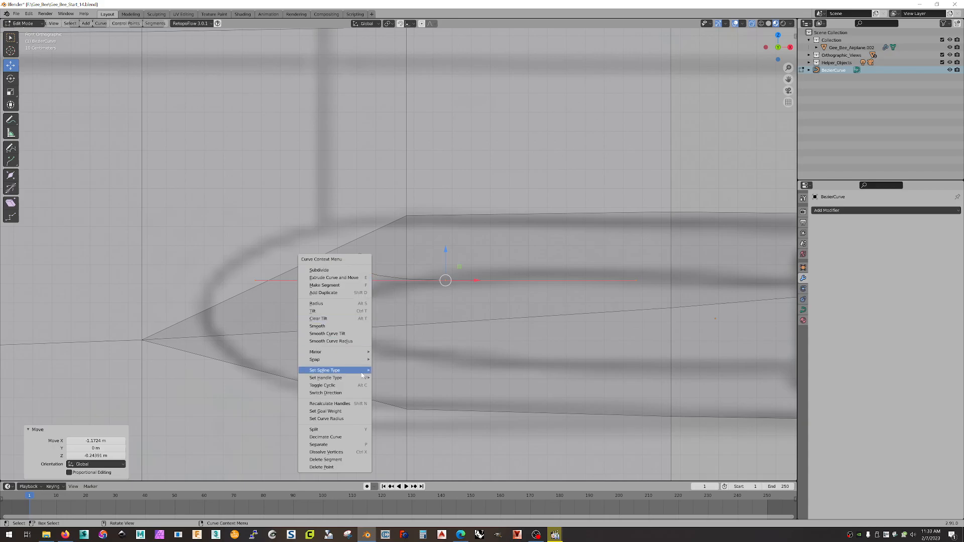
{"action": "mouse_move", "coordinate": [346, 370]}
{"action": "left_click", "coordinate": [386, 370]}
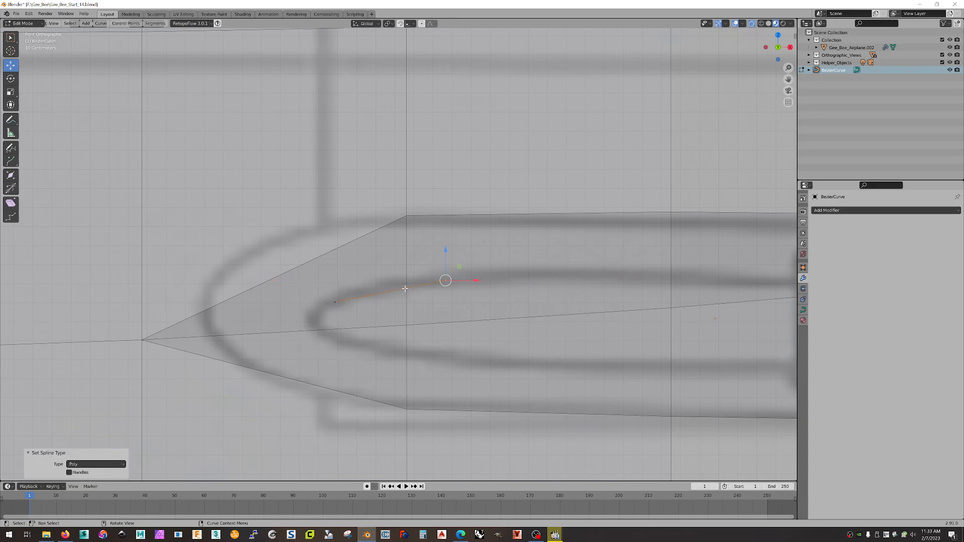
{"action": "left_click_drag", "start_coordinate": [459, 267], "coordinate": [417, 261]}
{"action": "scroll", "coordinate": [436, 265], "scroll_direction": "down", "scroll_amount": 5}
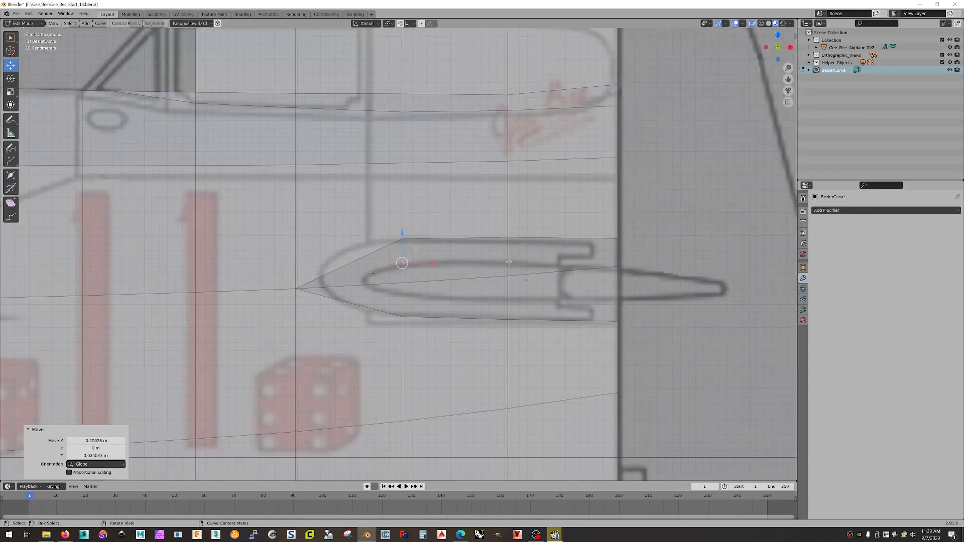
Lower the selected point slightly and extrude four more points along the stabilizer's upper outline back to the trailing edge
{"action": "left_click_drag", "start_coordinate": [415, 249], "coordinate": [414, 252]}
{"action": "key", "text": "e"}
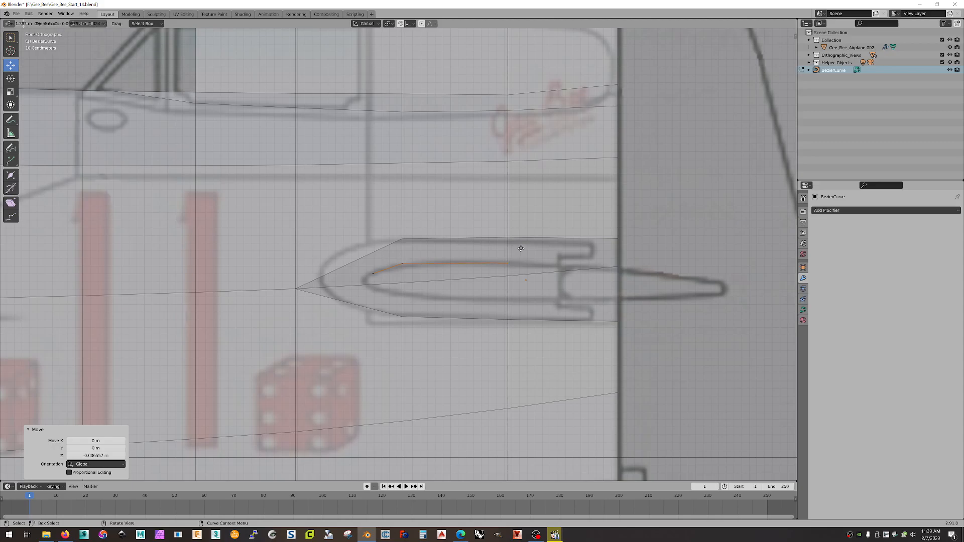
{"action": "left_click", "coordinate": [520, 248]}
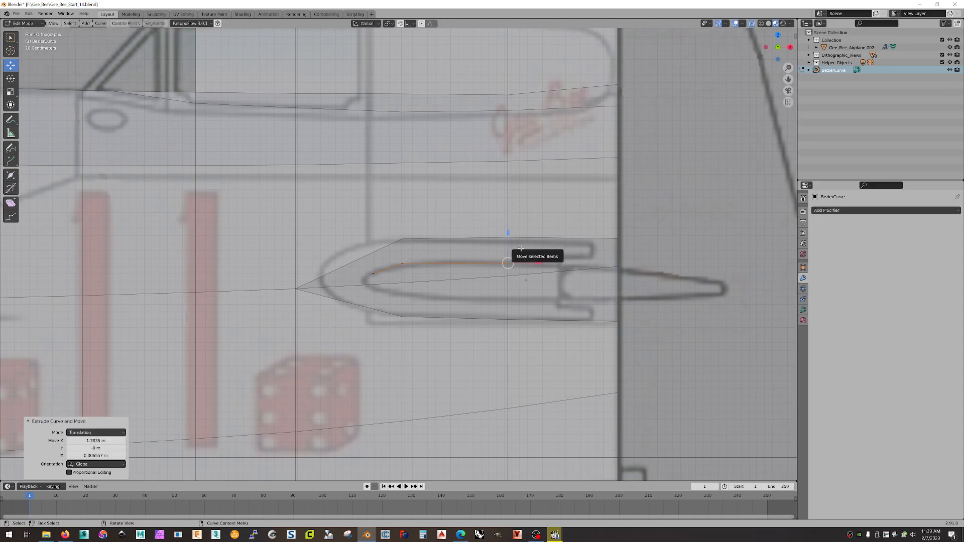
{"action": "key", "text": "e"}
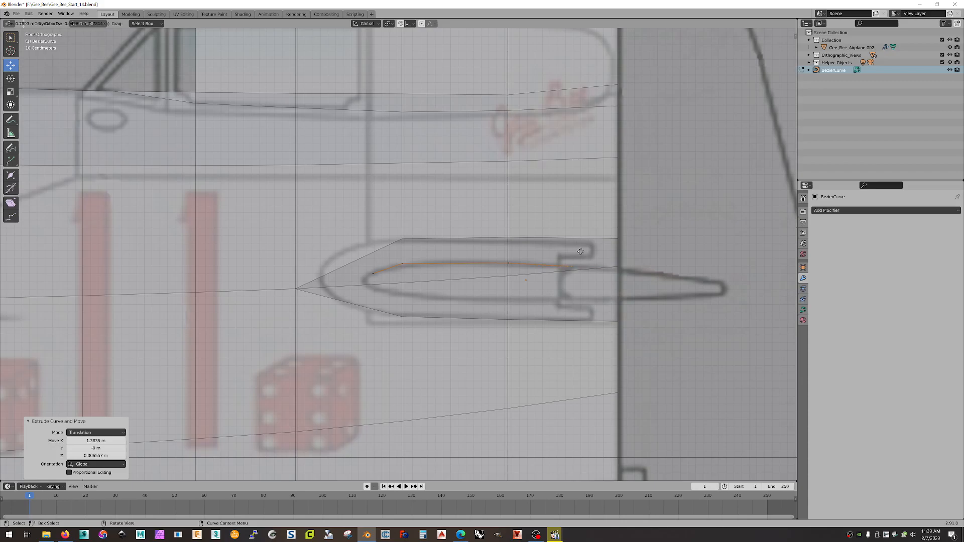
{"action": "left_click", "coordinate": [582, 251]}
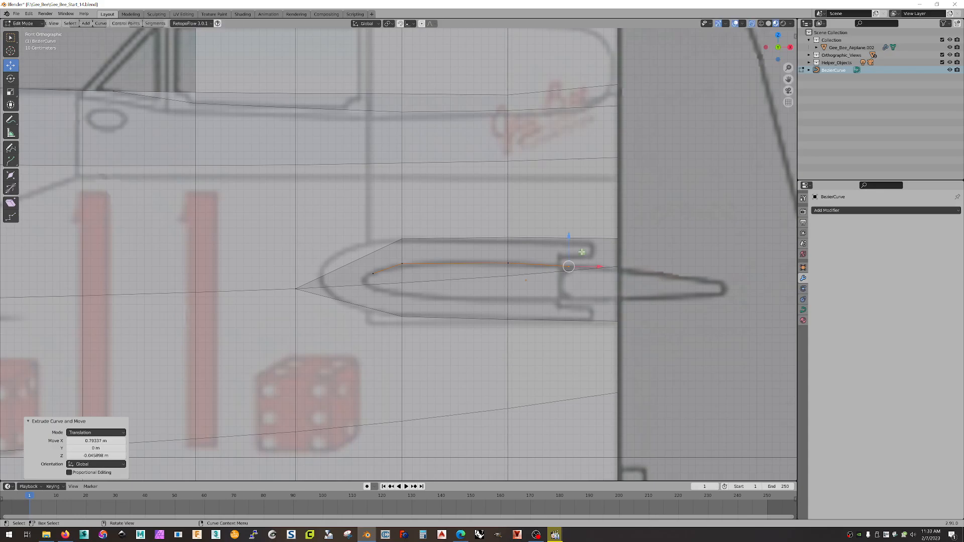
{"action": "key", "text": "e"}
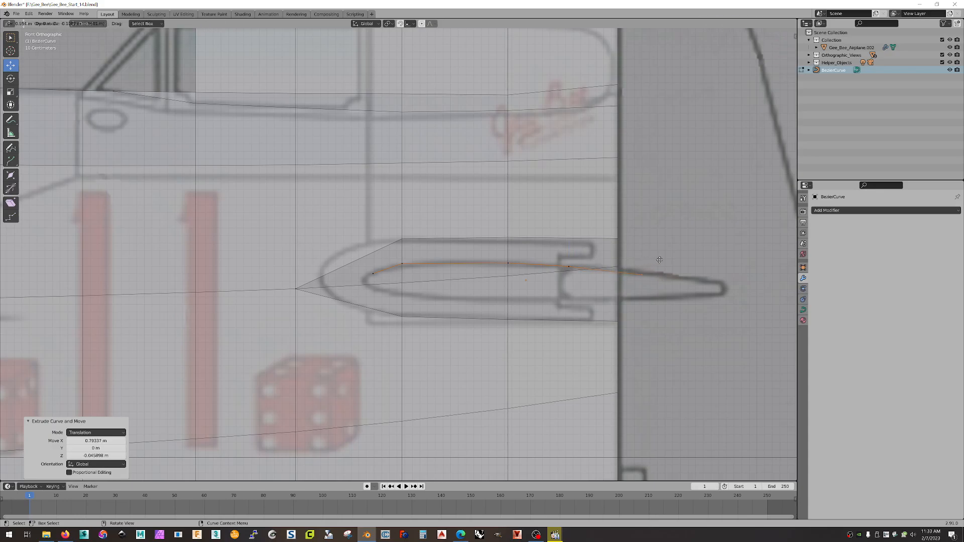
{"action": "left_click", "coordinate": [667, 259]}
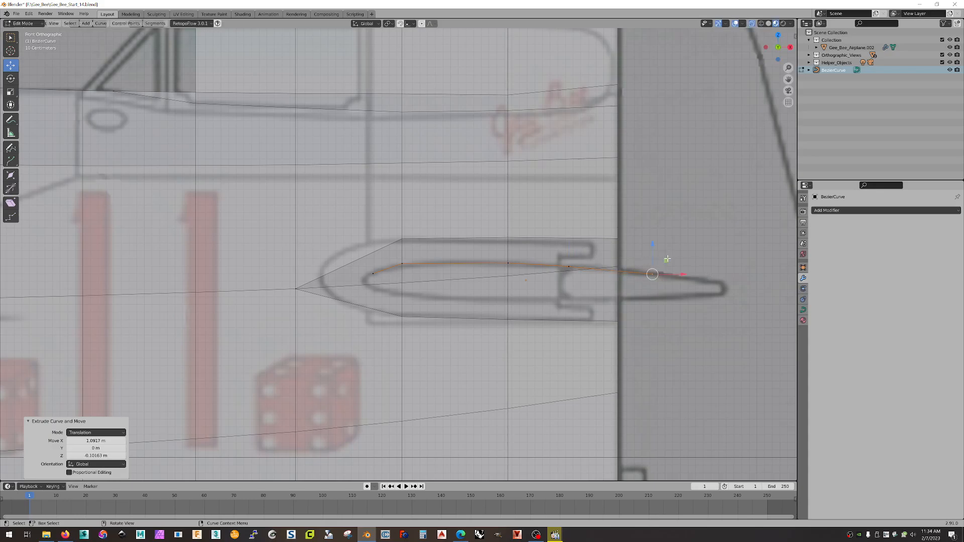
{"action": "key", "text": "e"}
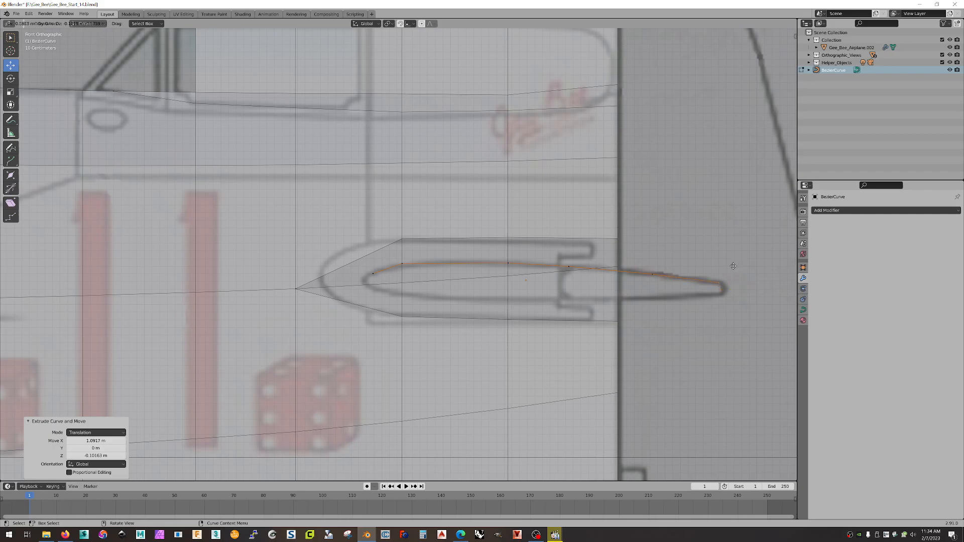
{"action": "left_click", "coordinate": [736, 266]}
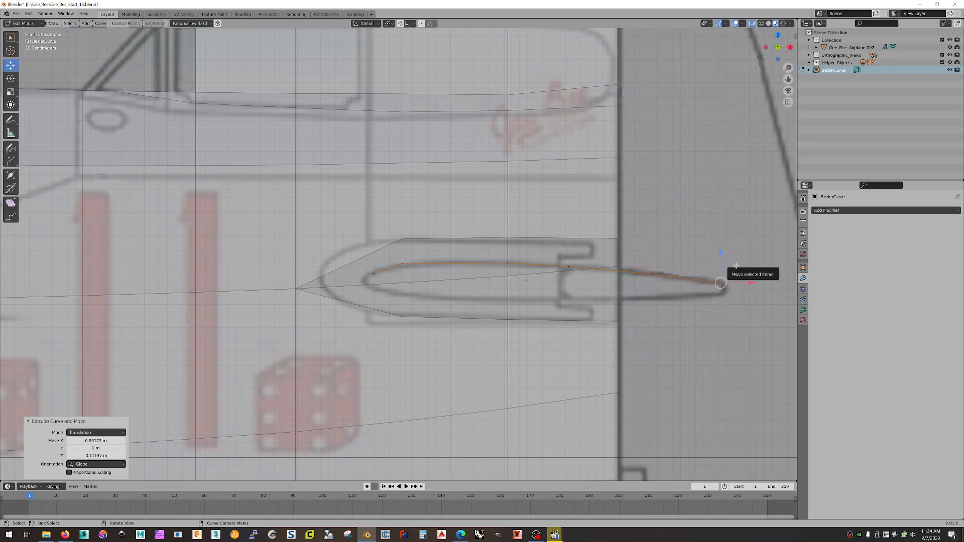
Extrude points around the stabilizer's rounded trailing tip and forward along the lower outline to the hinge notch
{"action": "key", "text": "g"}
{"action": "left_click", "coordinate": [741, 272]}
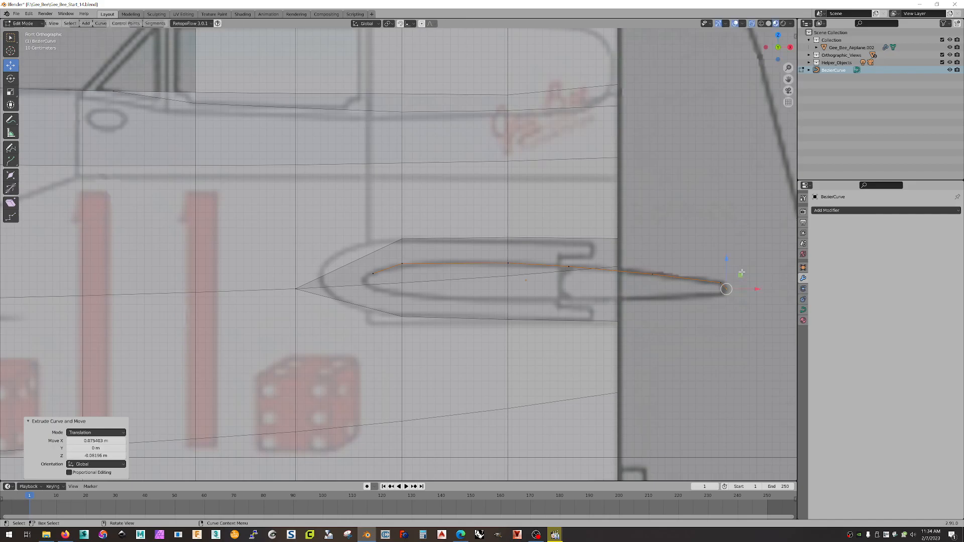
{"action": "key", "text": "e"}
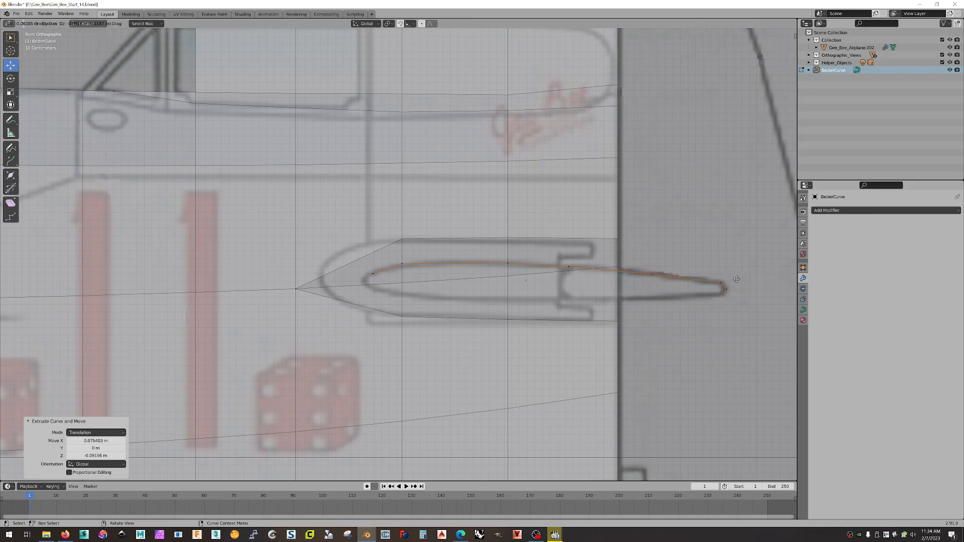
{"action": "left_click", "coordinate": [734, 277]}
{"action": "key", "text": "e"}
{"action": "left_click", "coordinate": [594, 274]}
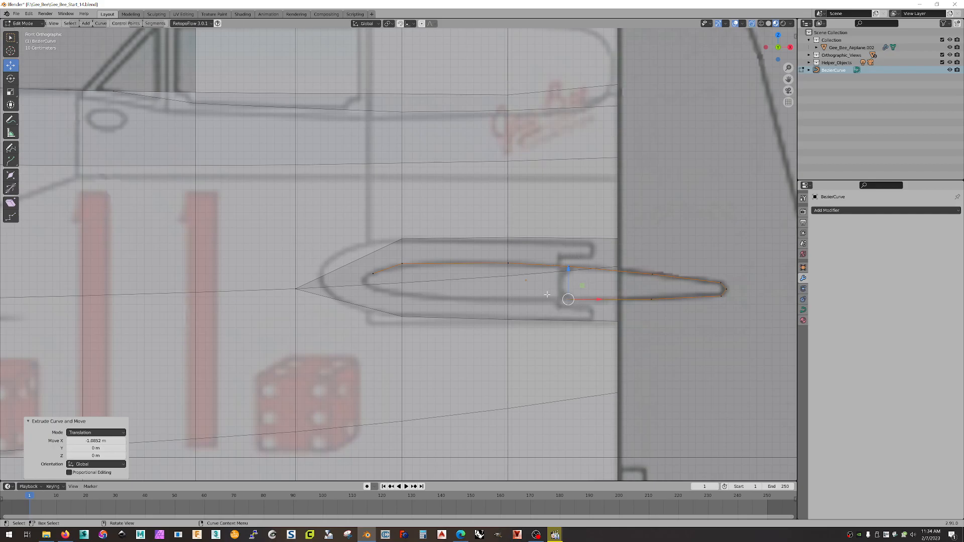
Extrude further points forward along the stabilizer's lower outline and around to the tip of its nose
{"action": "key", "text": "g"}
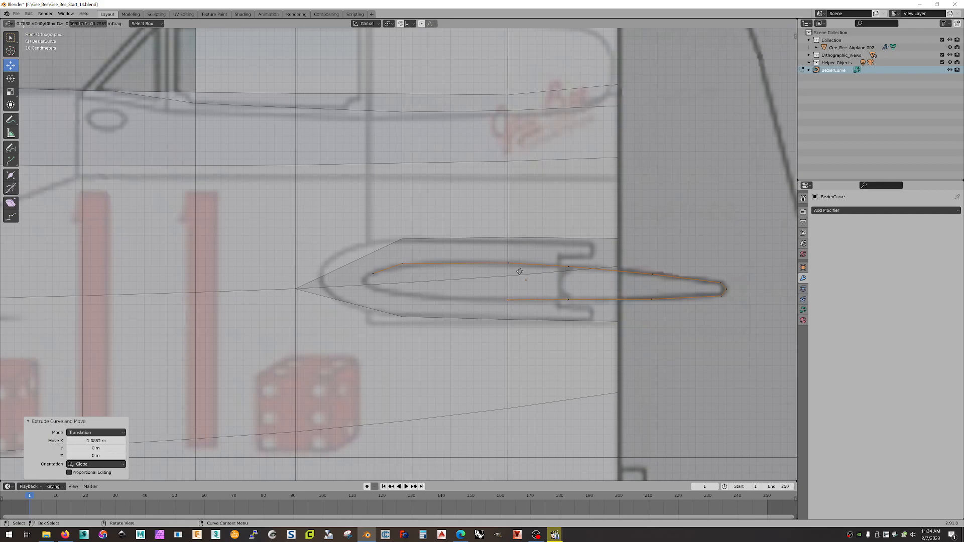
{"action": "left_click", "coordinate": [519, 271]}
{"action": "key", "text": "g"}
{"action": "left_click", "coordinate": [412, 266]}
{"action": "key", "text": "g"}
{"action": "left_click", "coordinate": [385, 260]}
{"action": "left_click_drag", "start_coordinate": [385, 260], "coordinate": [373, 253]}
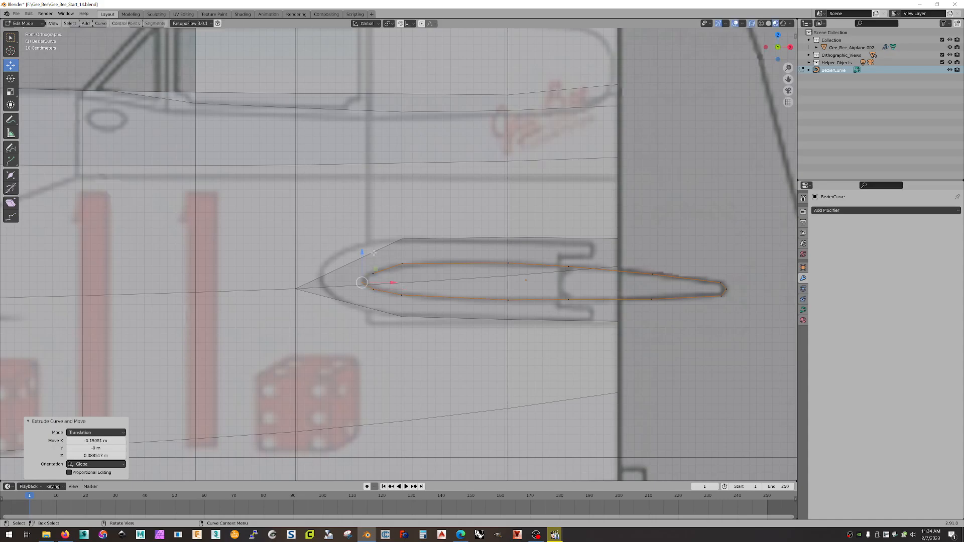
Close the stabilizer profile by making the curve cyclic, and leave curve editing
{"action": "right_click", "coordinate": [390, 267]}
{"action": "mouse_move", "coordinate": [391, 267]}
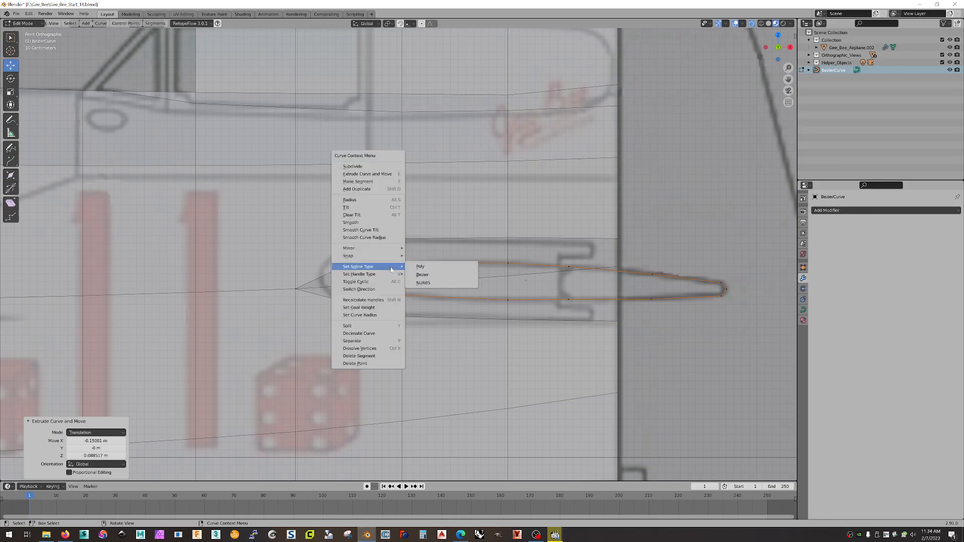
{"action": "left_click", "coordinate": [369, 282]}
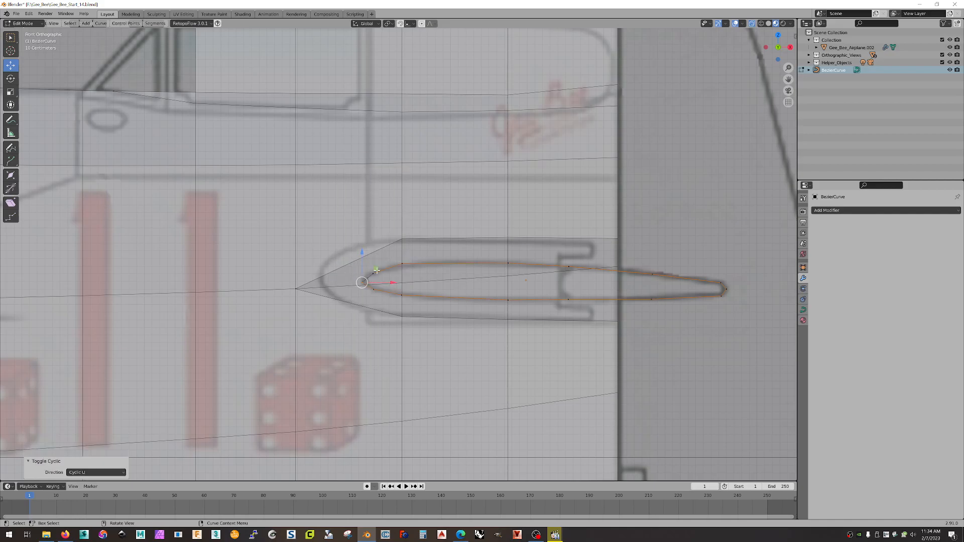
{"action": "middle_click_drag", "start_coordinate": [388, 271], "coordinate": [519, 268]}
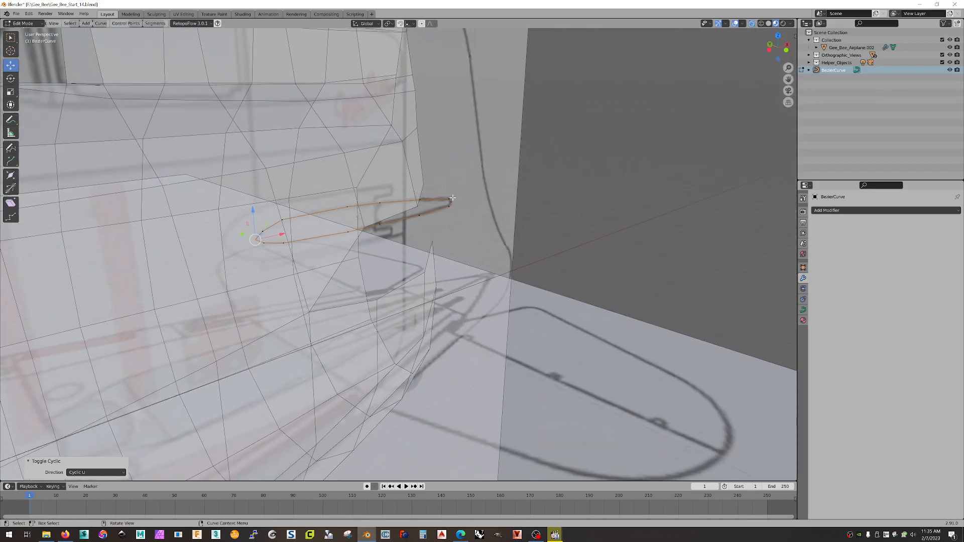
{"action": "key", "text": "Tab"}
Move the profile curve about -2.33 m along Y, out to the side of the fuselage
{"action": "left_click", "coordinate": [10, 78]}
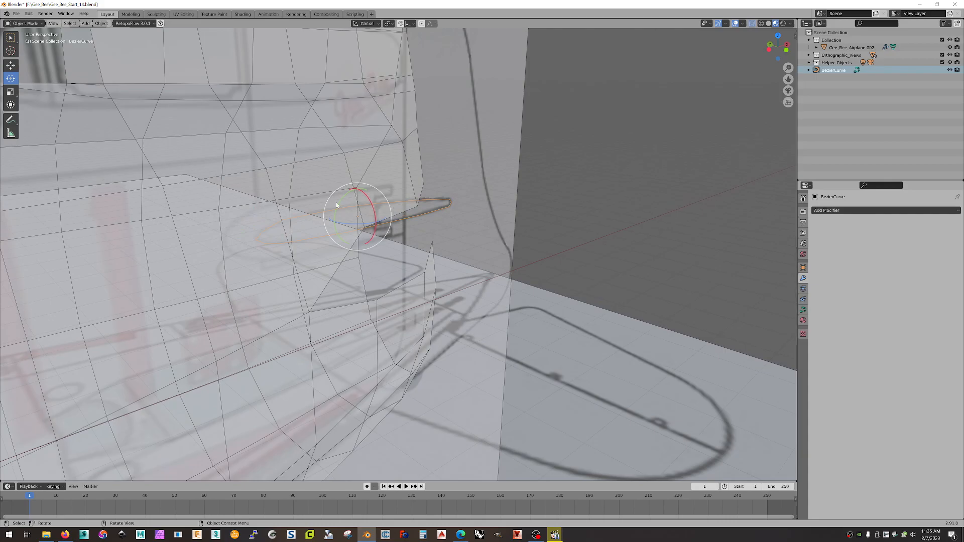
{"action": "left_click", "coordinate": [11, 65]}
{"action": "left_click_drag", "start_coordinate": [338, 212], "coordinate": [427, 240]}
{"action": "scroll", "coordinate": [597, 218], "scroll_direction": "down", "scroll_amount": 3}
{"action": "middle_click_drag", "start_coordinate": [596, 221], "coordinate": [623, 297]}
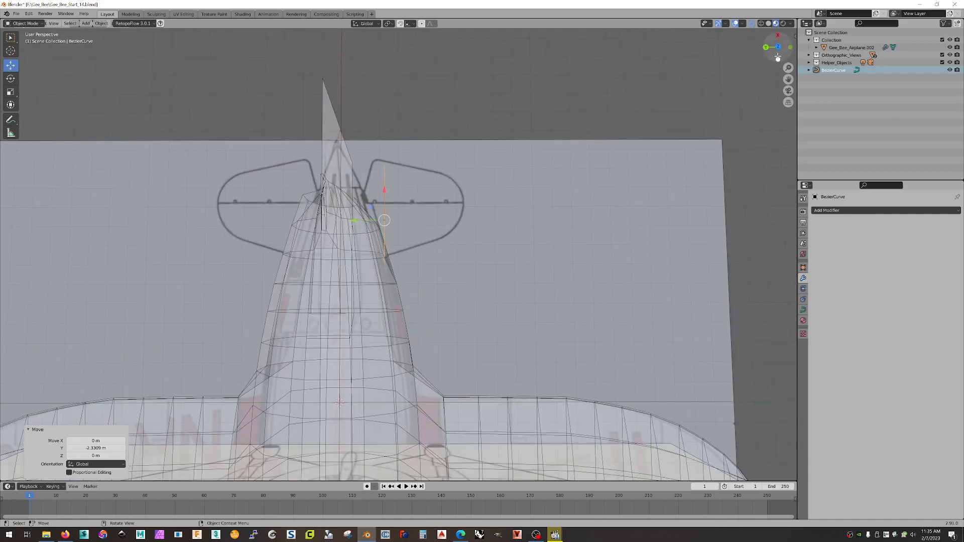
In top view, rotate the profile curve about 17.3° around Z to follow the fuselage's taper at the tail
{"action": "left_click", "coordinate": [778, 47]}
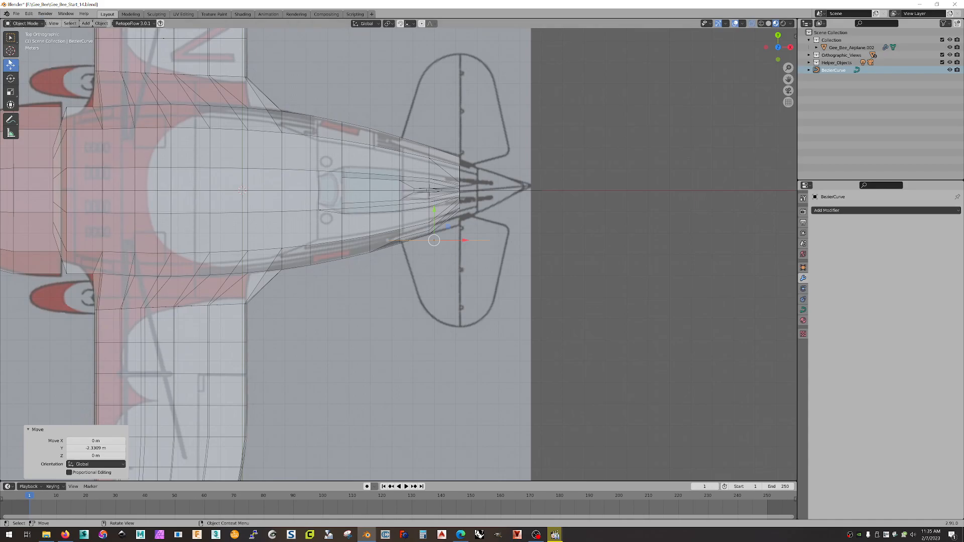
{"action": "left_click", "coordinate": [10, 78]}
{"action": "left_click_drag", "start_coordinate": [457, 226], "coordinate": [451, 213]}
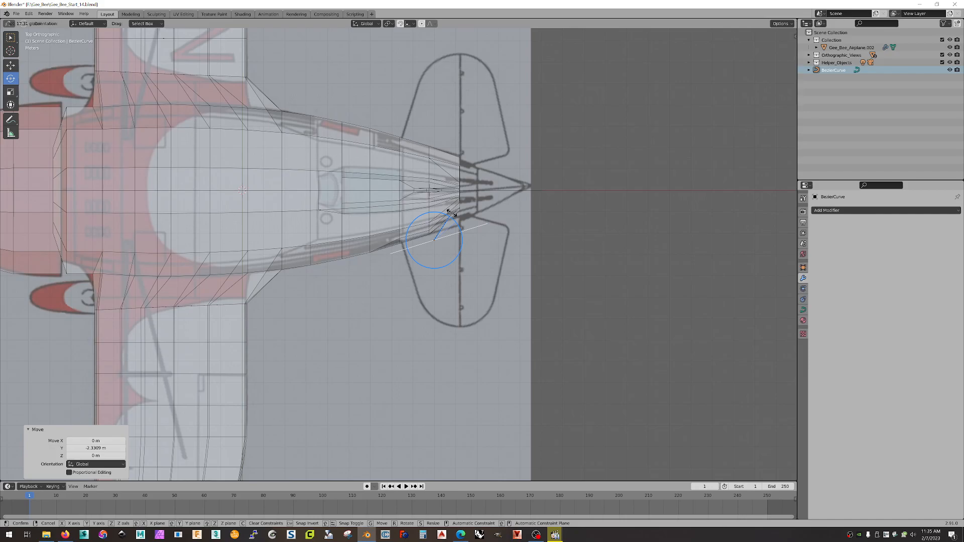
{"action": "left_click_drag", "start_coordinate": [451, 214], "coordinate": [452, 213]}
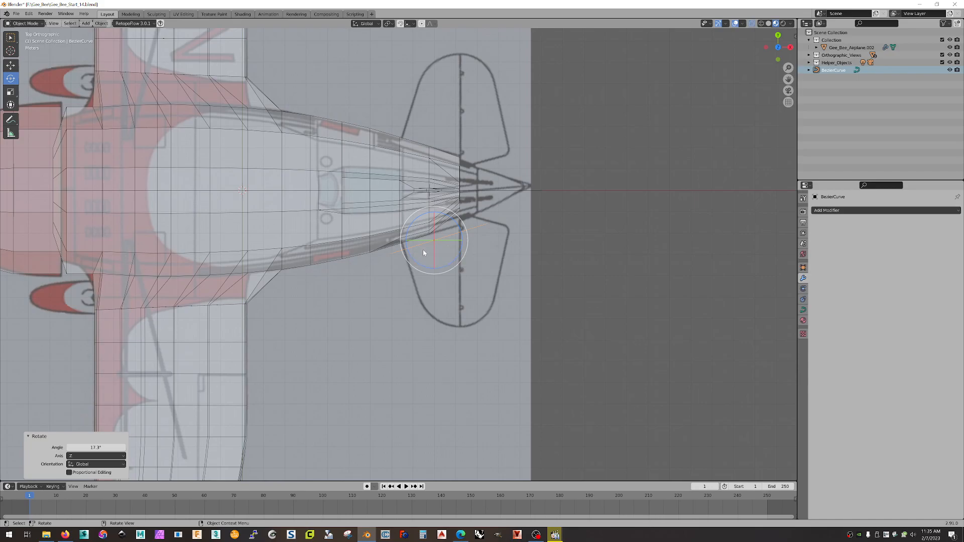
Examine the rotated profile against the side reference in front view and against the stabilizer outline from above
{"action": "middle_click_drag", "start_coordinate": [326, 361], "coordinate": [681, 102]}
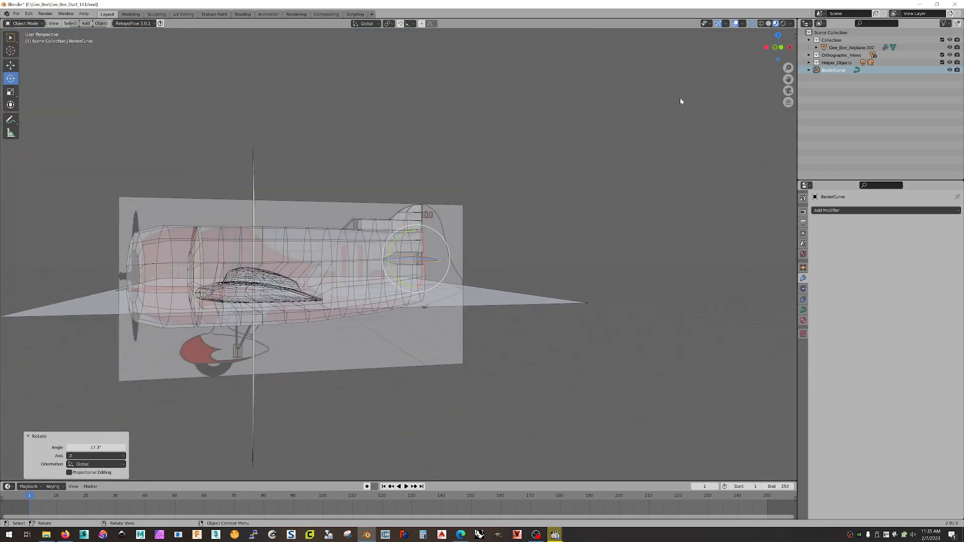
{"action": "left_click", "coordinate": [775, 47]}
{"action": "middle_click_drag", "start_coordinate": [688, 145], "coordinate": [765, 59]}
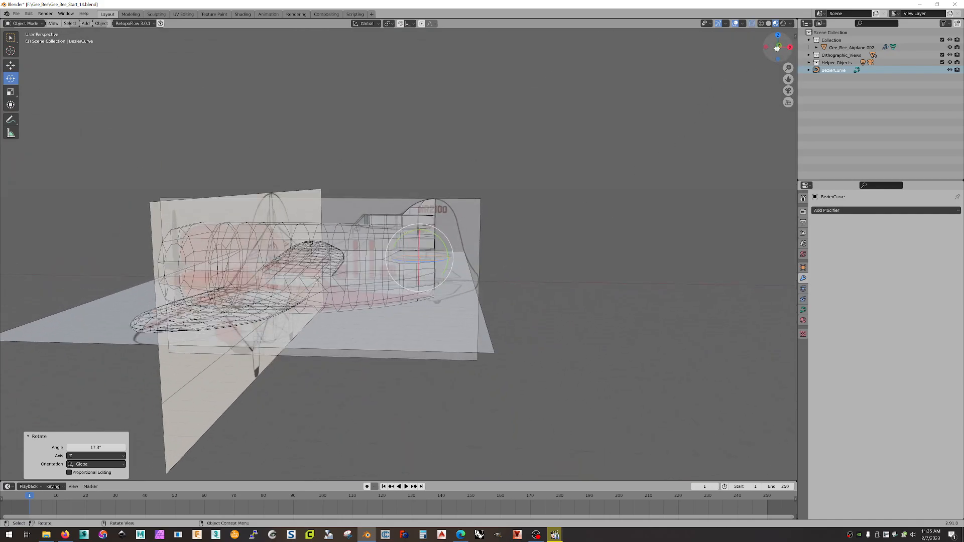
{"action": "left_click", "coordinate": [778, 48]}
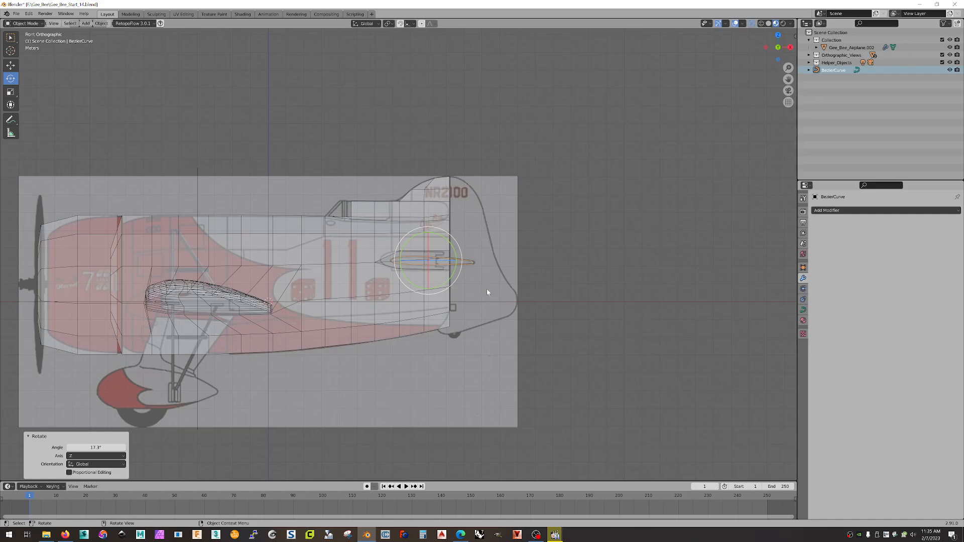
{"action": "scroll", "coordinate": [452, 261], "scroll_direction": "up", "scroll_amount": 5}
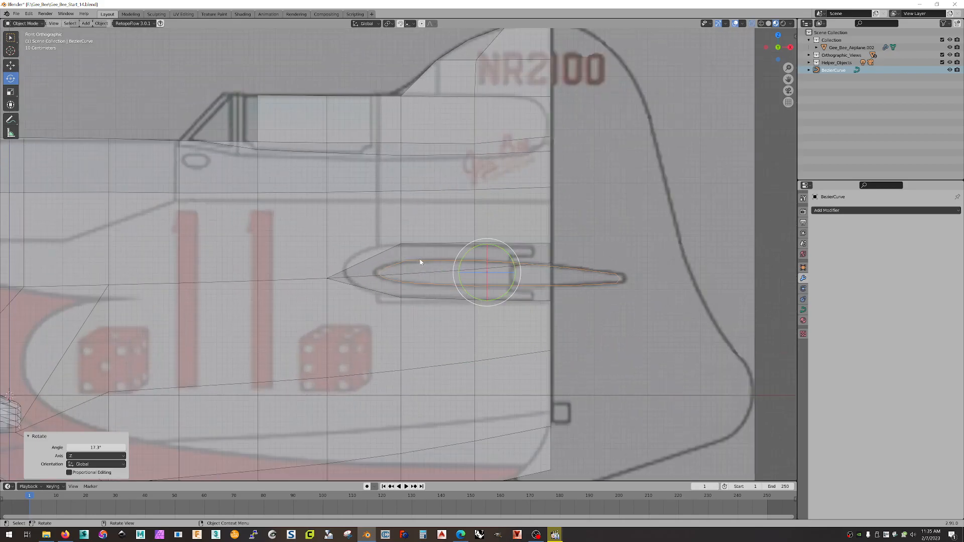
{"action": "scroll", "coordinate": [534, 205], "scroll_direction": "down", "scroll_amount": 5}
{"action": "middle_click_drag", "start_coordinate": [534, 205], "coordinate": [562, 300]}
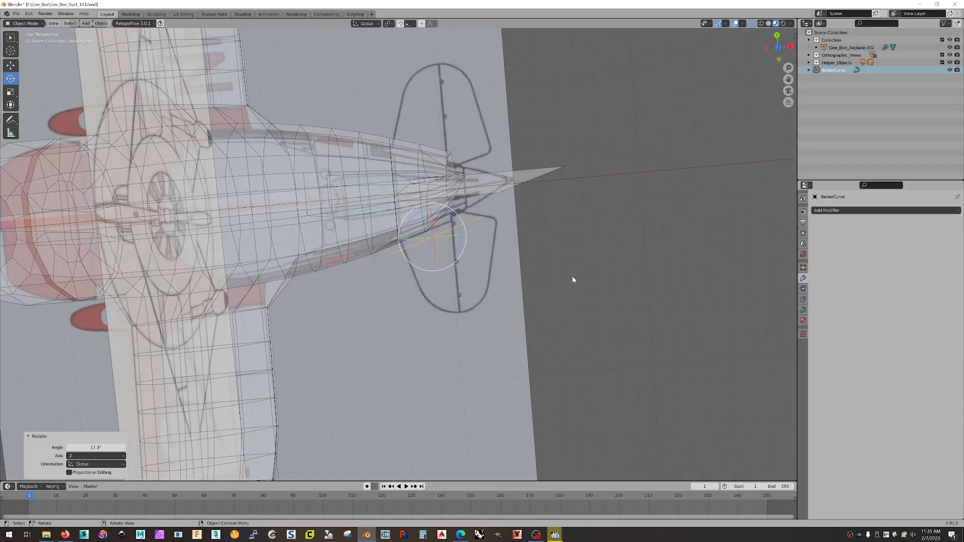
Convert the stabilizer profile curve to a mesh
{"action": "middle_click_drag", "start_coordinate": [568, 276], "coordinate": [537, 231]}
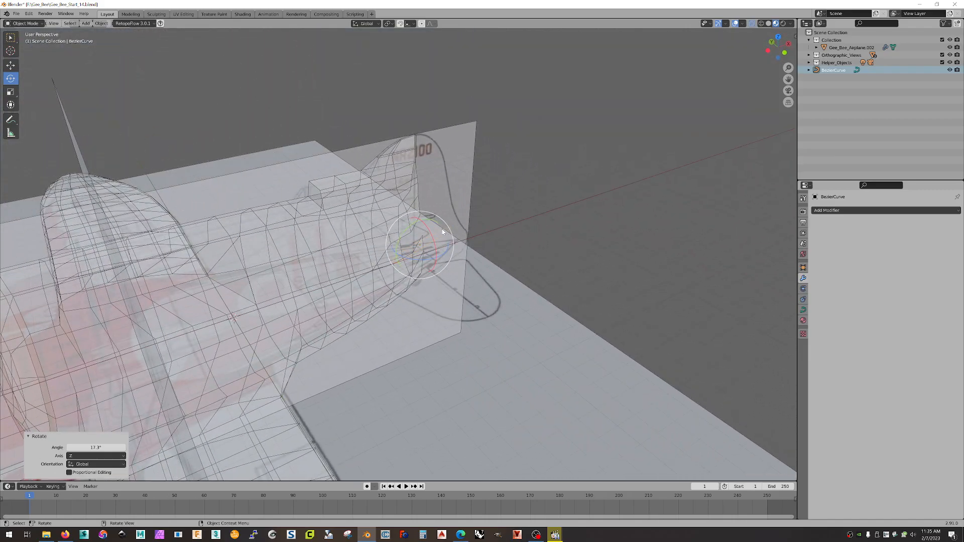
{"action": "right_click", "coordinate": [444, 232]}
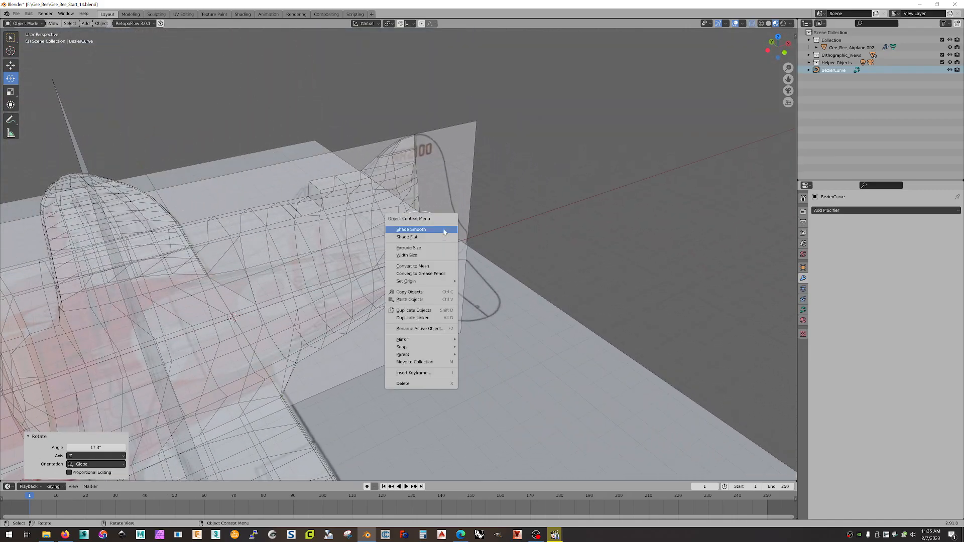
{"action": "left_click", "coordinate": [444, 267]}
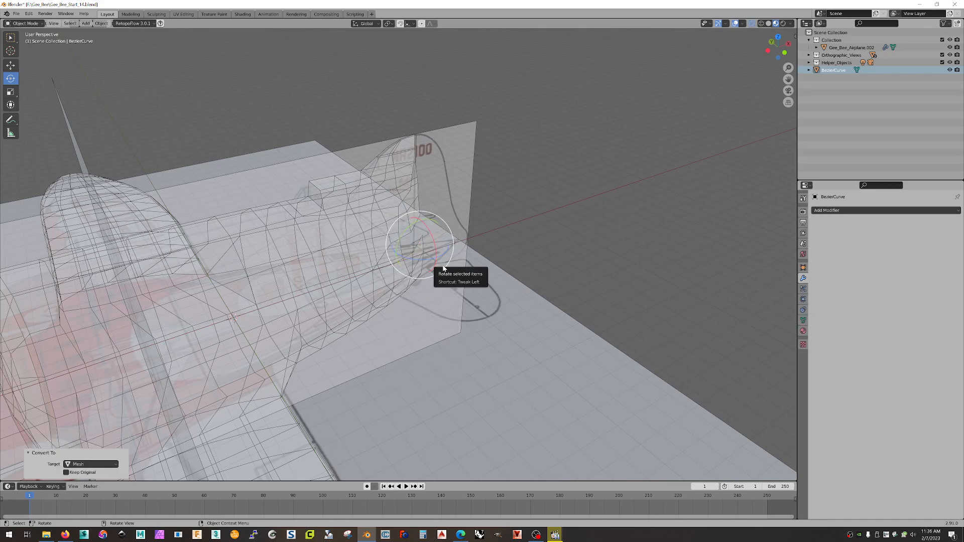
Edit the profile mesh in edge mode, select its full edge loop and extrude it outward about -1.31 m along Y
{"action": "left_click", "coordinate": [43, 24]}
{"action": "left_click", "coordinate": [43, 37]}
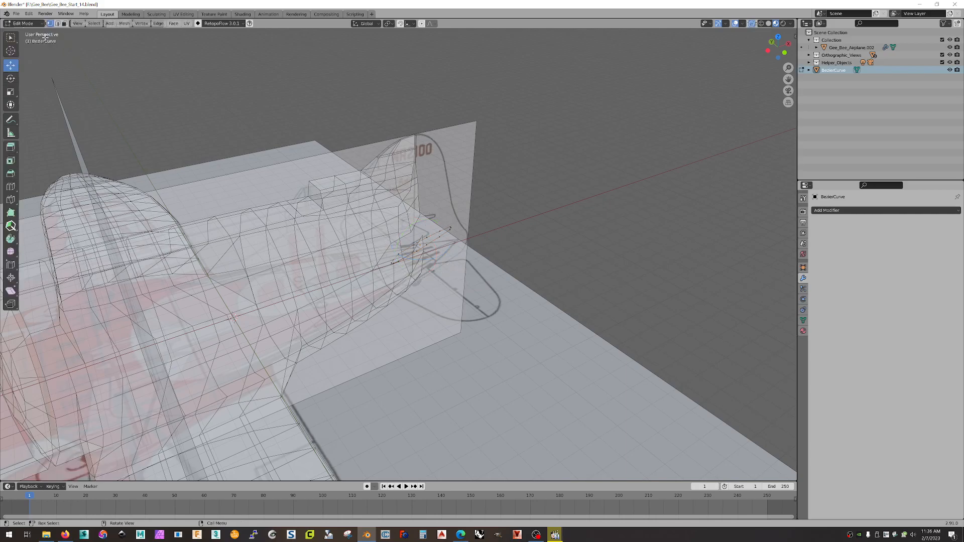
{"action": "left_click", "coordinate": [58, 23]}
{"action": "scroll", "coordinate": [449, 243], "scroll_direction": "up", "scroll_amount": 5}
{"action": "scroll", "coordinate": [449, 243], "scroll_direction": "up", "scroll_amount": 2}
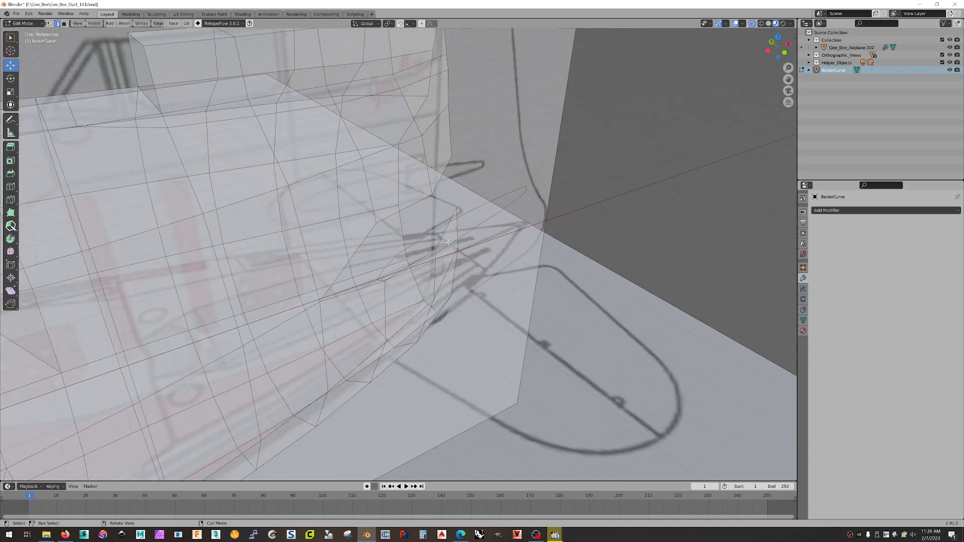
{"action": "left_click", "coordinate": [510, 192], "text": "alt"}
{"action": "key", "text": "e"}
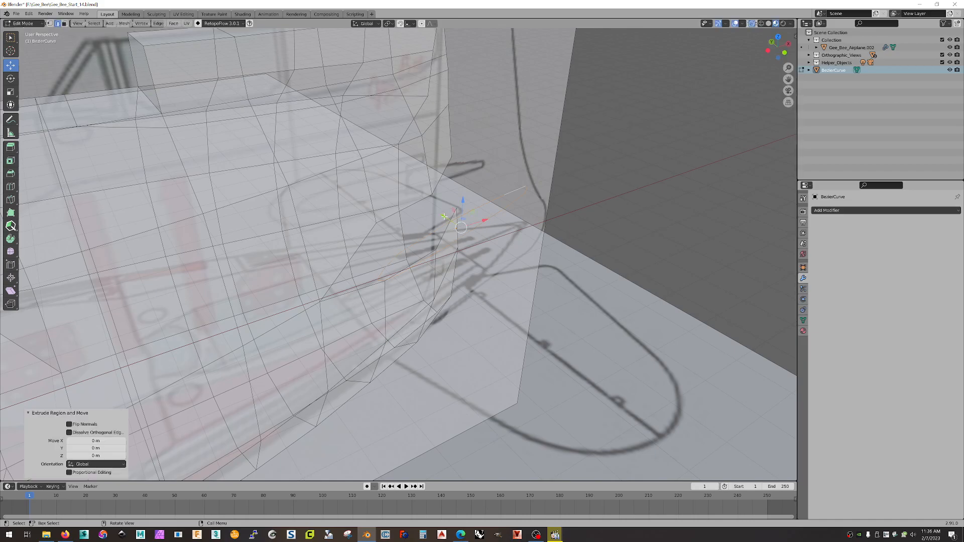
{"action": "left_click", "coordinate": [491, 250]}
In top view, move the extruded edge loop about 0.41 m in X and 0.15 m in Y, and rotate it about -8.8° around Z
{"action": "middle_click_drag", "start_coordinate": [601, 224], "coordinate": [641, 248]}
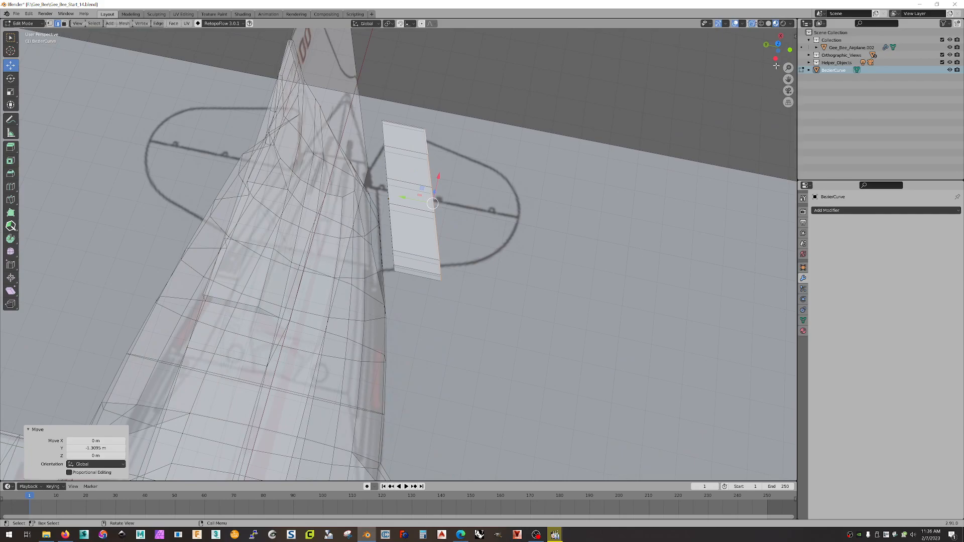
{"action": "middle_click_drag", "start_coordinate": [694, 111], "coordinate": [667, 125]}
{"action": "left_click", "coordinate": [777, 48]}
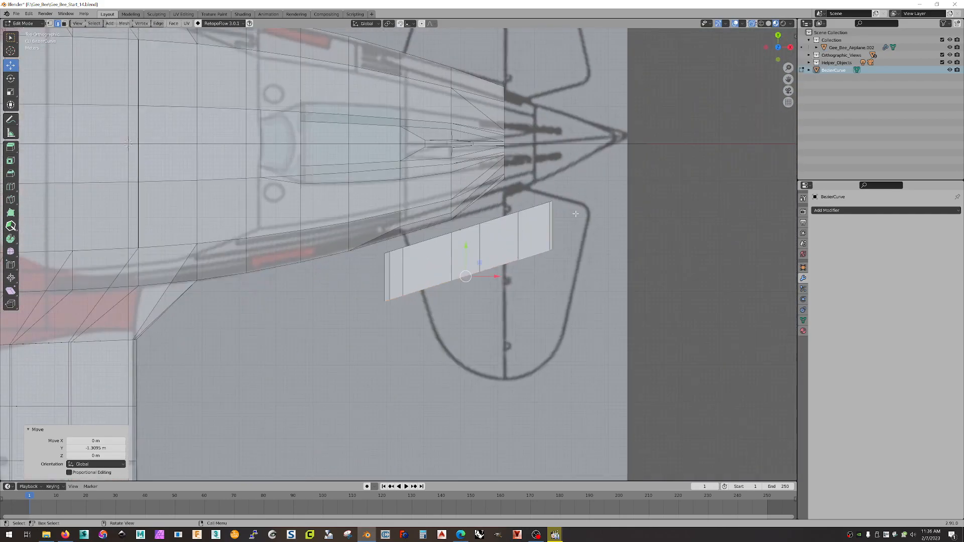
{"action": "key", "text": "g"}
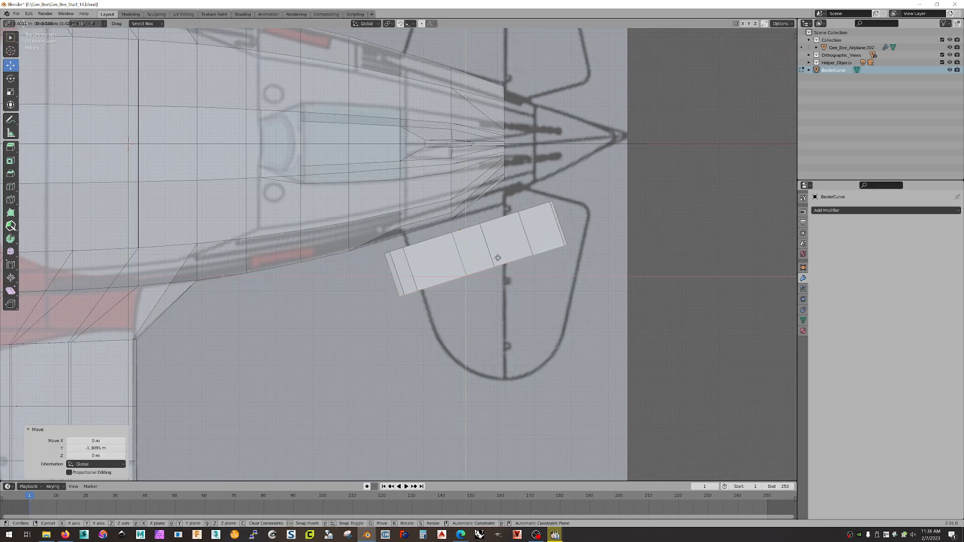
{"action": "left_click", "coordinate": [498, 257]}
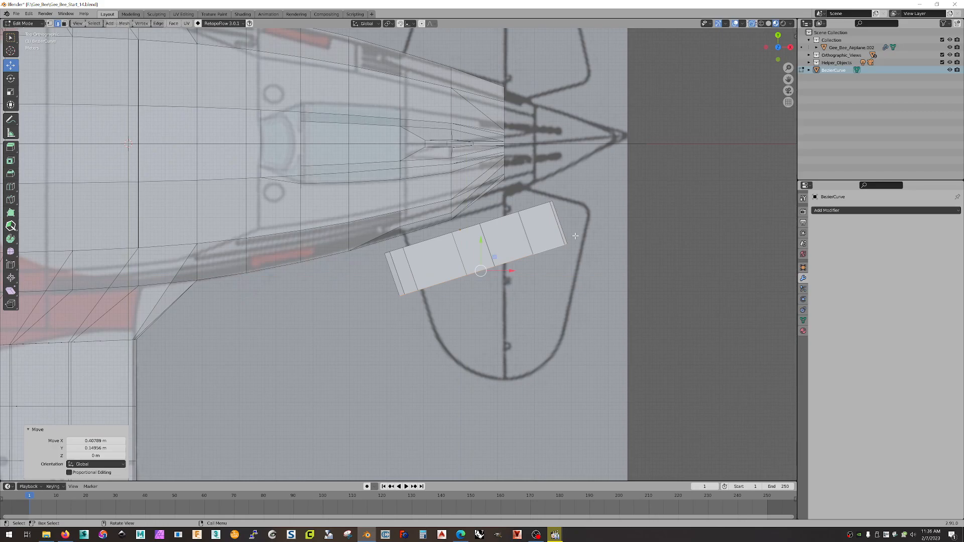
{"action": "left_click", "coordinate": [11, 78]}
{"action": "left_click_drag", "start_coordinate": [505, 251], "coordinate": [504, 255]}
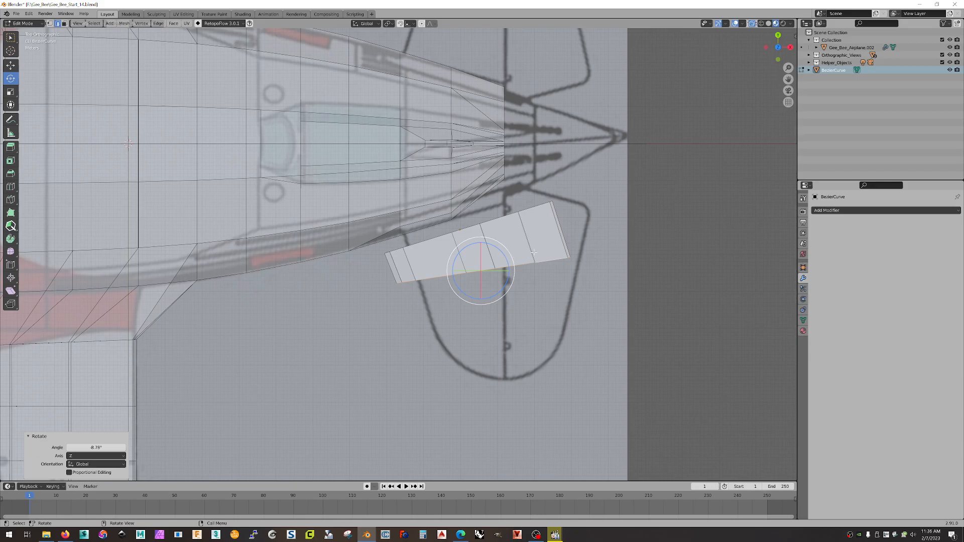
Extrude a second section about 0.27 m in X and -1.14 m in Y, and rotate its edge loop about -7.56° around Z
{"action": "left_click", "coordinate": [11, 65]}
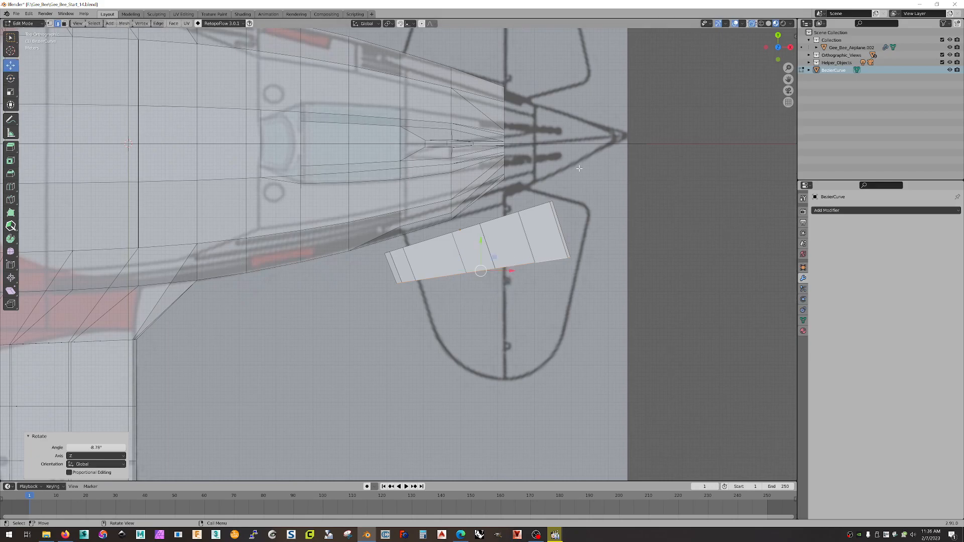
{"action": "key", "text": "e"}
{"action": "right_click", "coordinate": [592, 181]}
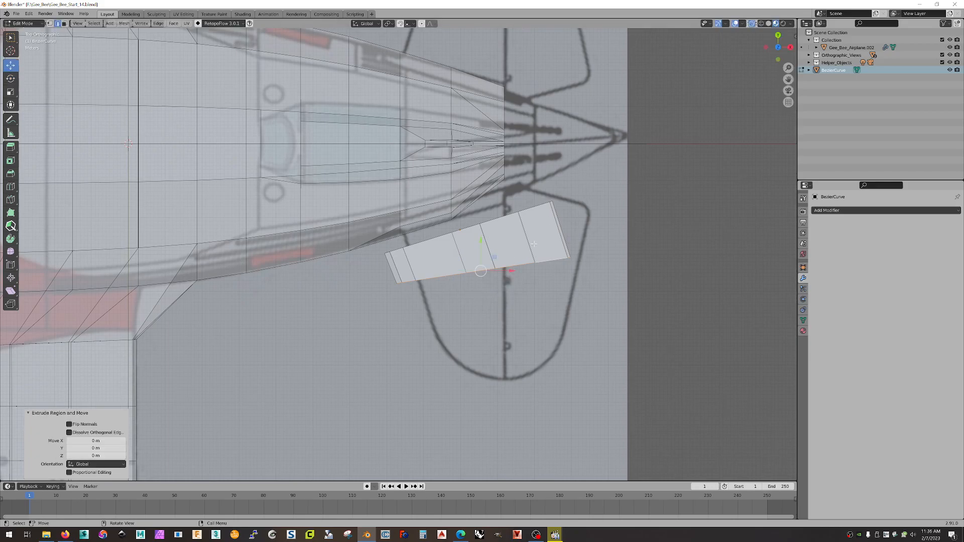
{"action": "left_click_drag", "start_coordinate": [495, 258], "coordinate": [506, 302]}
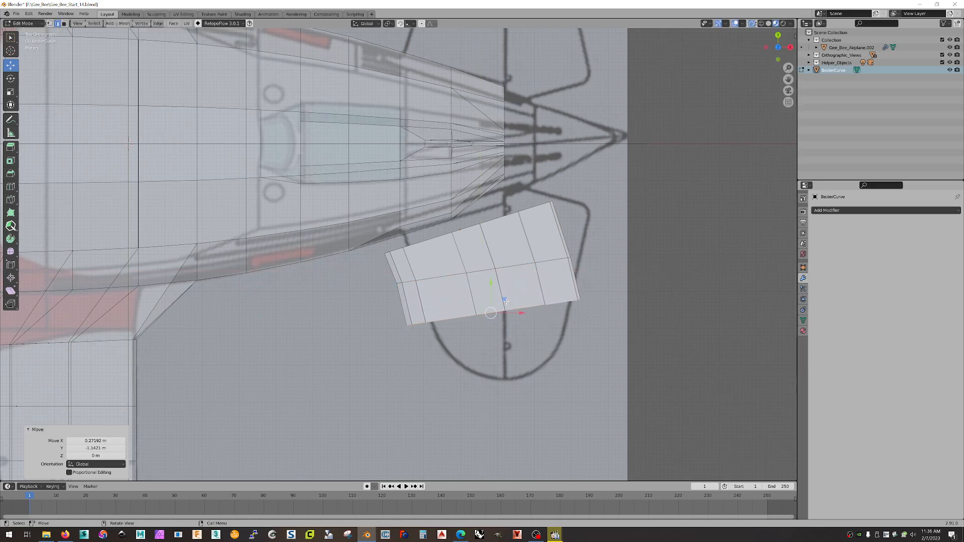
{"action": "left_click", "coordinate": [11, 79]}
{"action": "left_click_drag", "start_coordinate": [506, 293], "coordinate": [510, 298]}
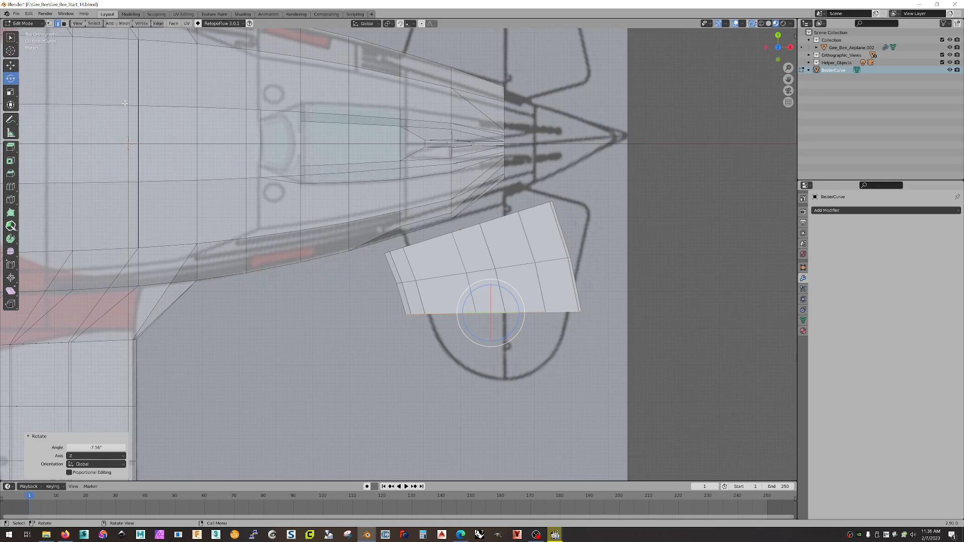
Extrude a third stabilizer section about -0.99 m along Y and scale its outer edge loop flat along Y
{"action": "left_click", "coordinate": [10, 66]}
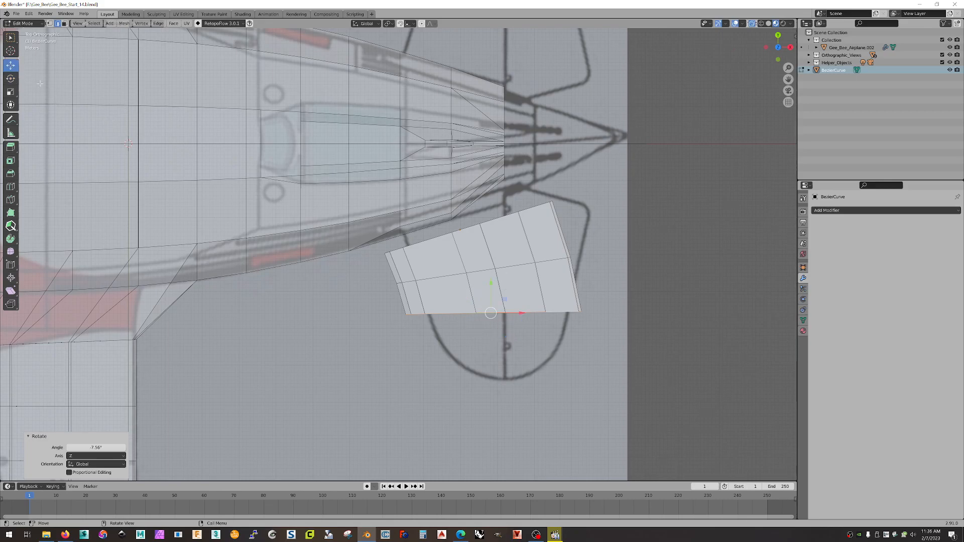
{"action": "key", "text": "e"}
{"action": "right_click", "coordinate": [666, 246]}
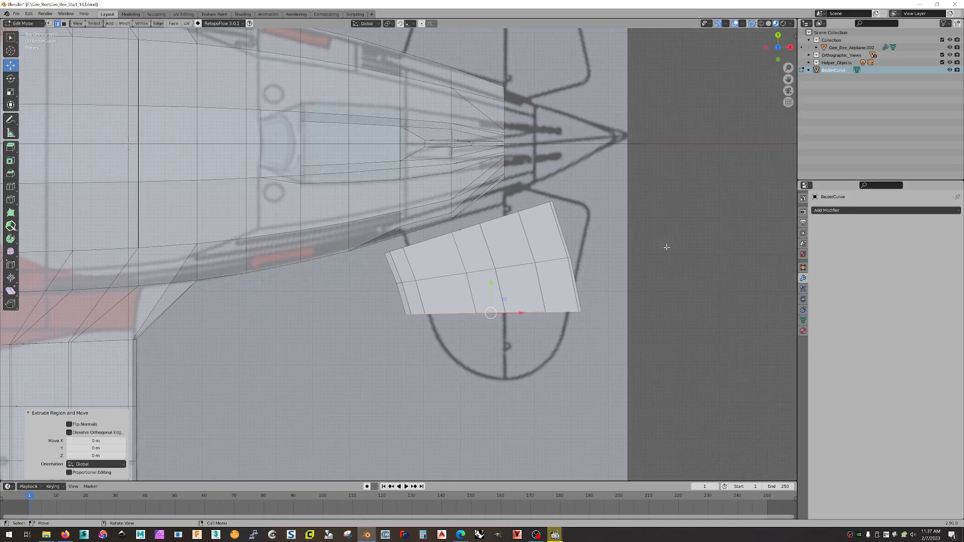
{"action": "left_click_drag", "start_coordinate": [491, 283], "coordinate": [496, 324]}
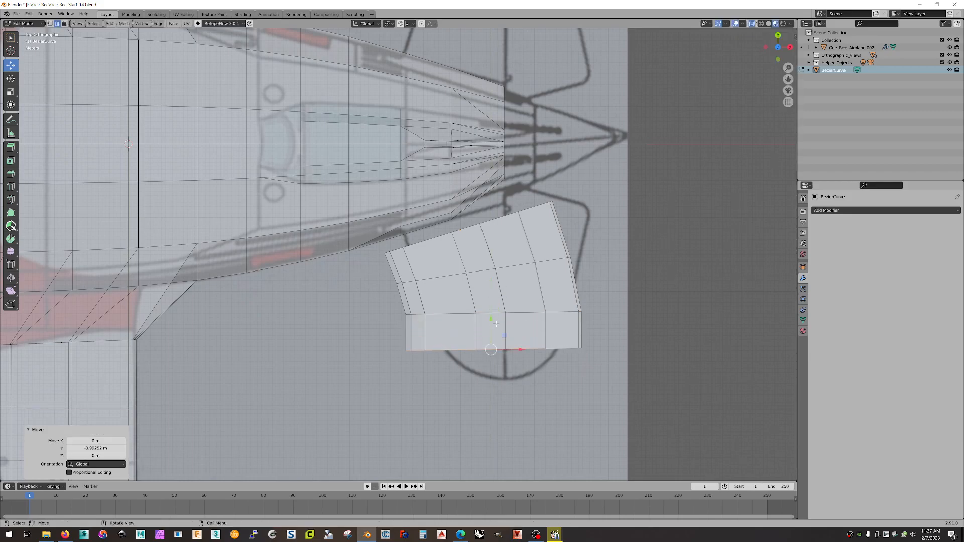
{"action": "left_click", "coordinate": [12, 94]}
{"action": "left_click_drag", "start_coordinate": [472, 320], "coordinate": [496, 349]}
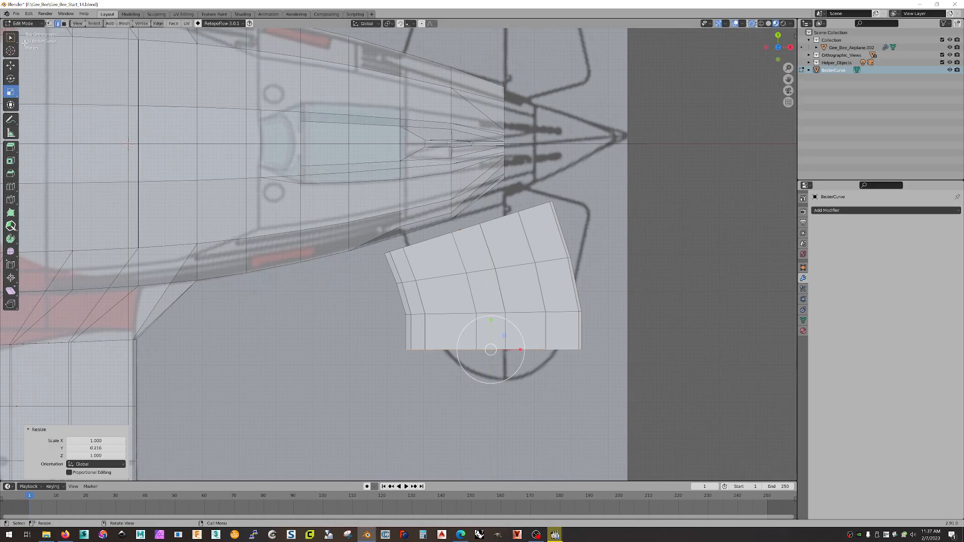
Extrude the outer edge loop about -0.84 m along Y to reach the tip of the stabilizer outline, and deselect it
{"action": "left_click", "coordinate": [11, 66]}
{"action": "key", "text": "g"}
{"action": "right_click", "coordinate": [600, 319]}
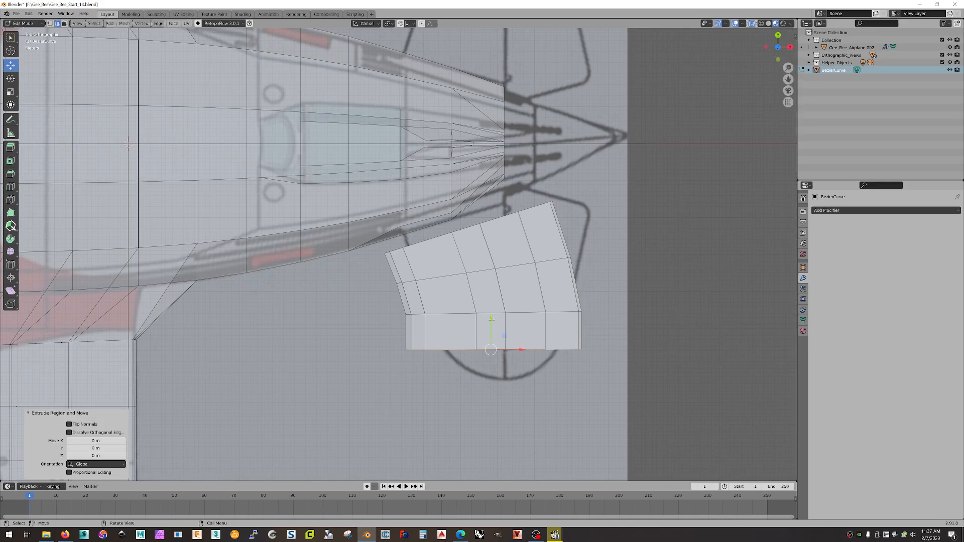
{"action": "key", "text": "e"}
{"action": "left_click", "coordinate": [495, 352]}
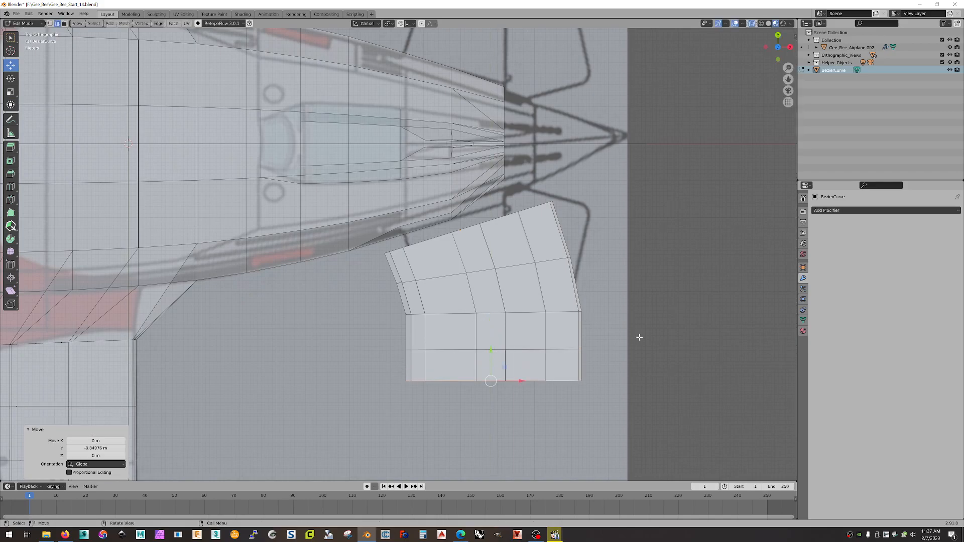
{"action": "left_click", "coordinate": [654, 333]}
Switch the stabilizer mesh to Object Mode and give it a new material
{"action": "scroll", "coordinate": [586, 380], "scroll_direction": "up", "scroll_amount": 3}
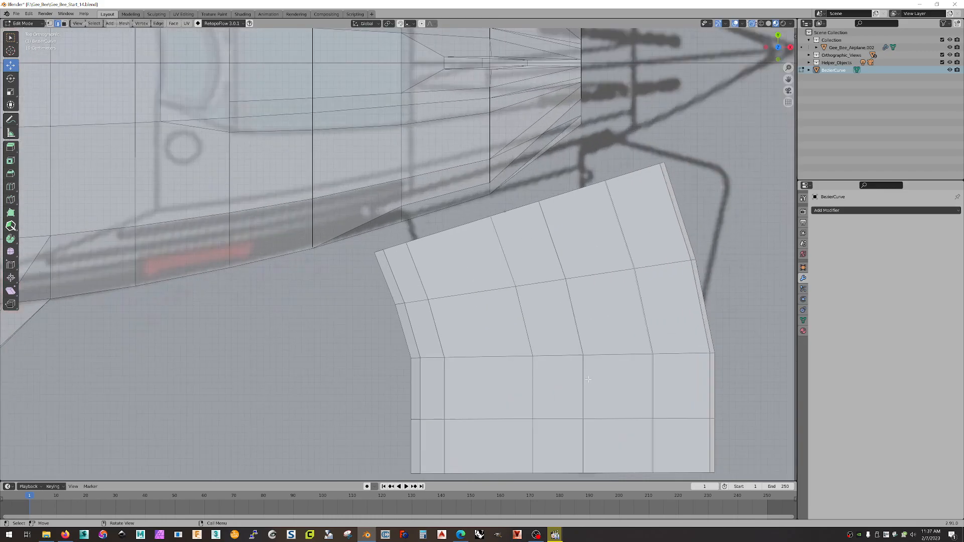
{"action": "scroll", "coordinate": [576, 356], "scroll_direction": "down", "scroll_amount": 3}
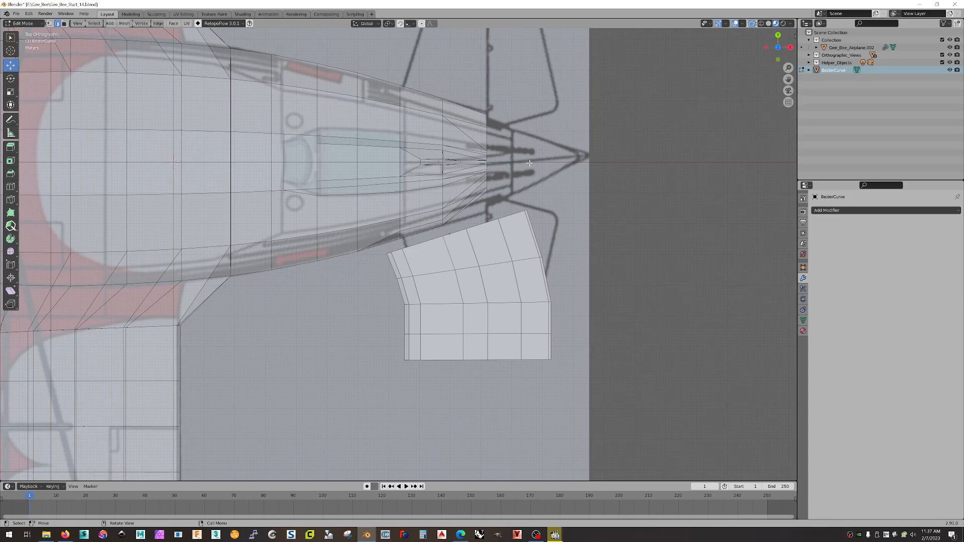
{"action": "left_click", "coordinate": [36, 28]}
{"action": "left_click", "coordinate": [23, 32]}
{"action": "middle_click_drag", "start_coordinate": [281, 190], "coordinate": [736, 80]}
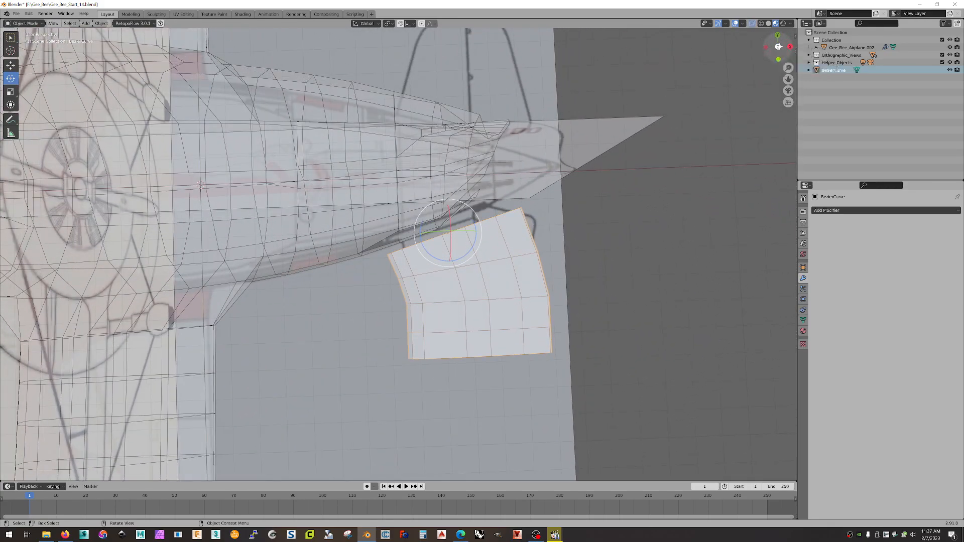
{"action": "left_click", "coordinate": [778, 47]}
{"action": "scroll", "coordinate": [640, 215], "scroll_direction": "down", "scroll_amount": 3}
{"action": "scroll", "coordinate": [639, 215], "scroll_direction": "up", "scroll_amount": 2}
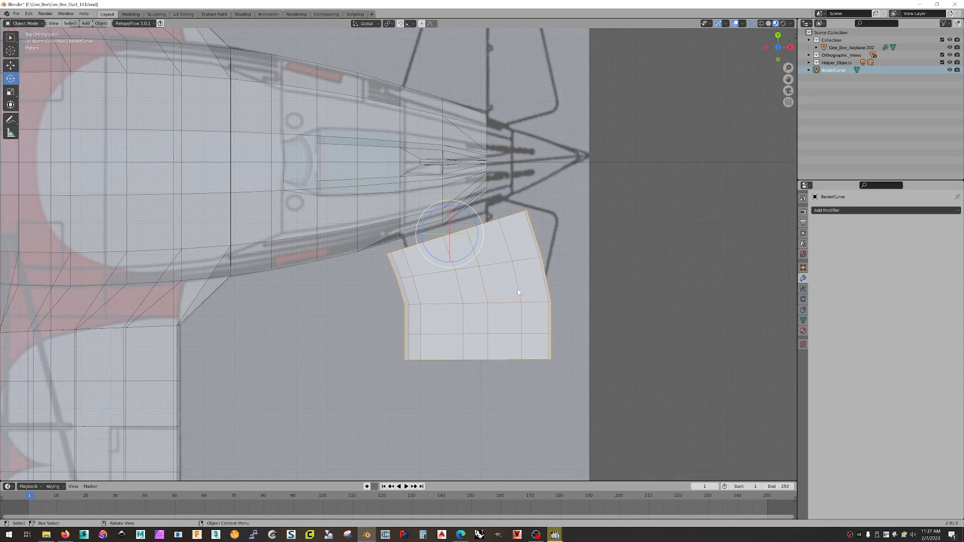
{"action": "left_click", "coordinate": [804, 331]}
{"action": "left_click", "coordinate": [907, 252]}
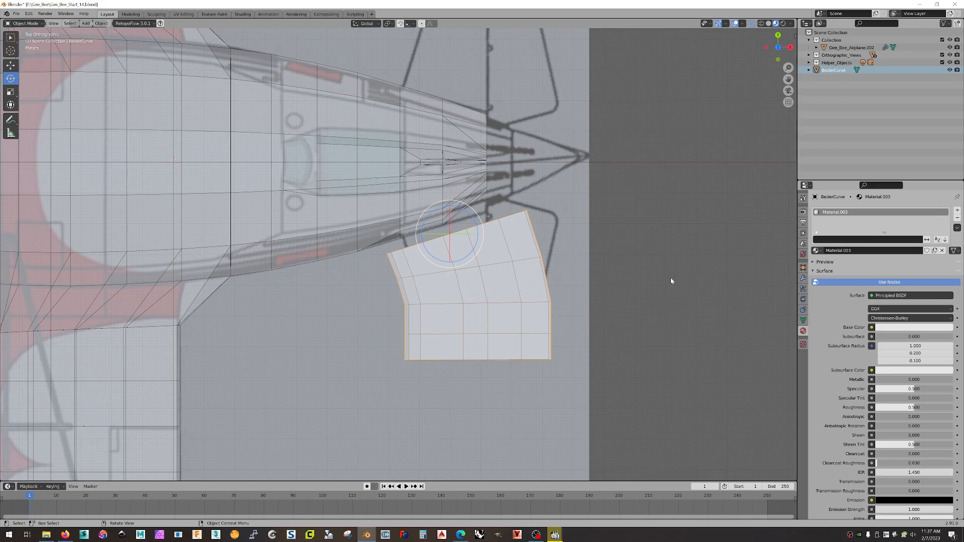
Set the new material's Specular, Roughness, Sheen Tint and IOR to 0
{"action": "scroll", "coordinate": [673, 279], "scroll_direction": "down", "scroll_amount": 4}
{"action": "scroll", "coordinate": [914, 397], "scroll_direction": "down", "scroll_amount": 3}
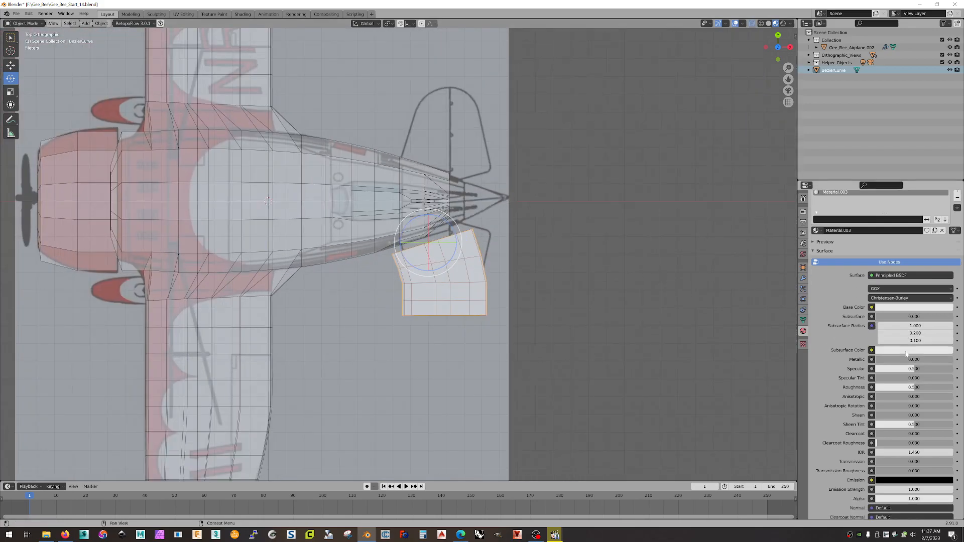
{"action": "left_click_drag", "start_coordinate": [914, 339], "coordinate": [876, 358]}
{"action": "left_click_drag", "start_coordinate": [913, 395], "coordinate": [874, 395]}
{"action": "double_click", "coordinate": [917, 423]}
{"action": "type", "text": "0"}
{"action": "key", "text": "Return"}
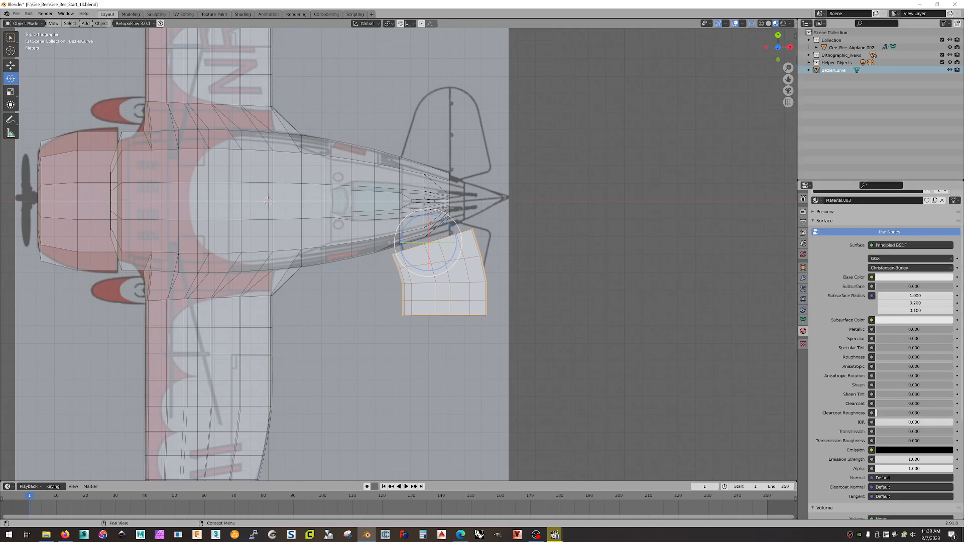
Set the stabilizer material's Alpha to 0.2 and its Blend Mode to Alpha Blend
{"action": "scroll", "coordinate": [892, 455], "scroll_direction": "down", "scroll_amount": 1}
{"action": "double_click", "coordinate": [905, 449]}
{"action": "type", "text": "0.2"}
{"action": "key", "text": "Return"}
{"action": "scroll", "coordinate": [899, 427], "scroll_direction": "down", "scroll_amount": 4}
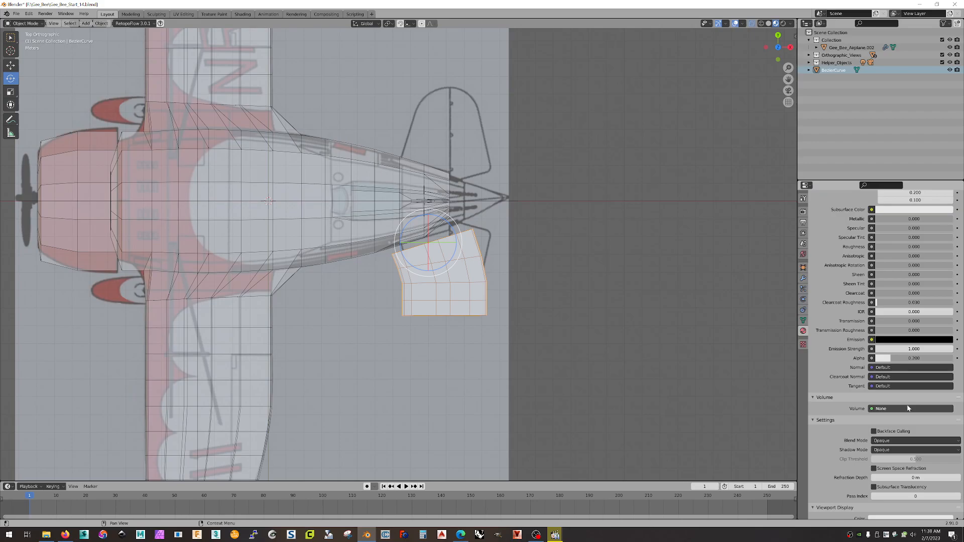
{"action": "scroll", "coordinate": [897, 436], "scroll_direction": "down", "scroll_amount": 2}
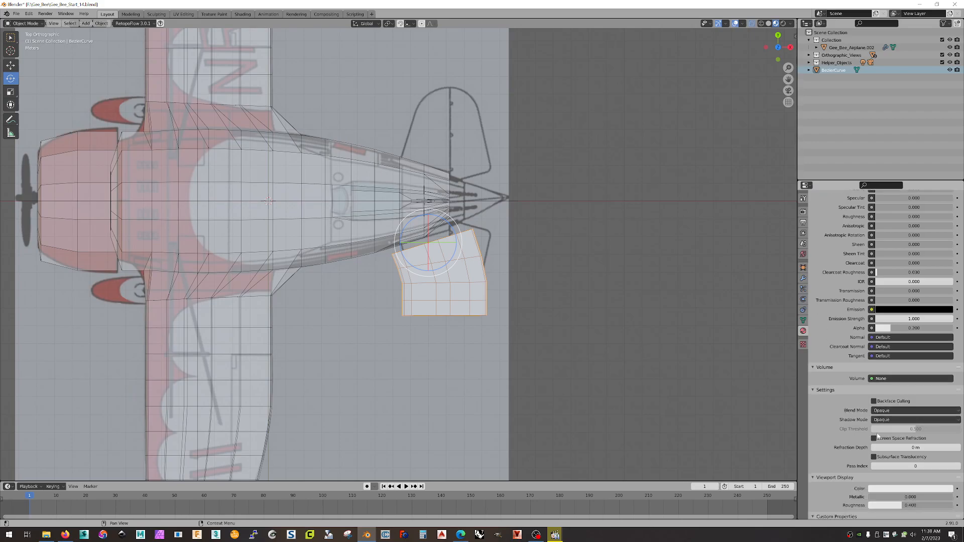
{"action": "left_click", "coordinate": [895, 410]}
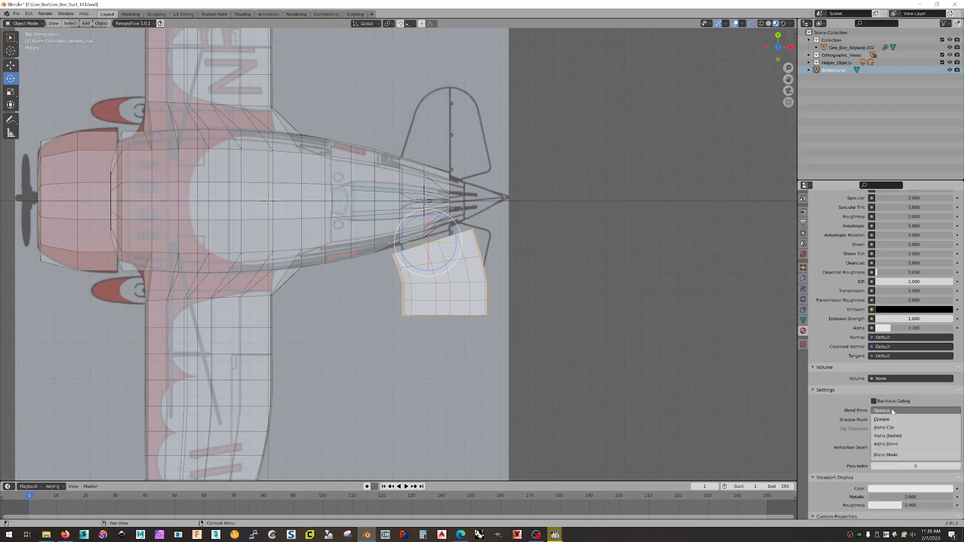
{"action": "left_click", "coordinate": [880, 444]}
{"action": "scroll", "coordinate": [892, 442], "scroll_direction": "down", "scroll_amount": 1}
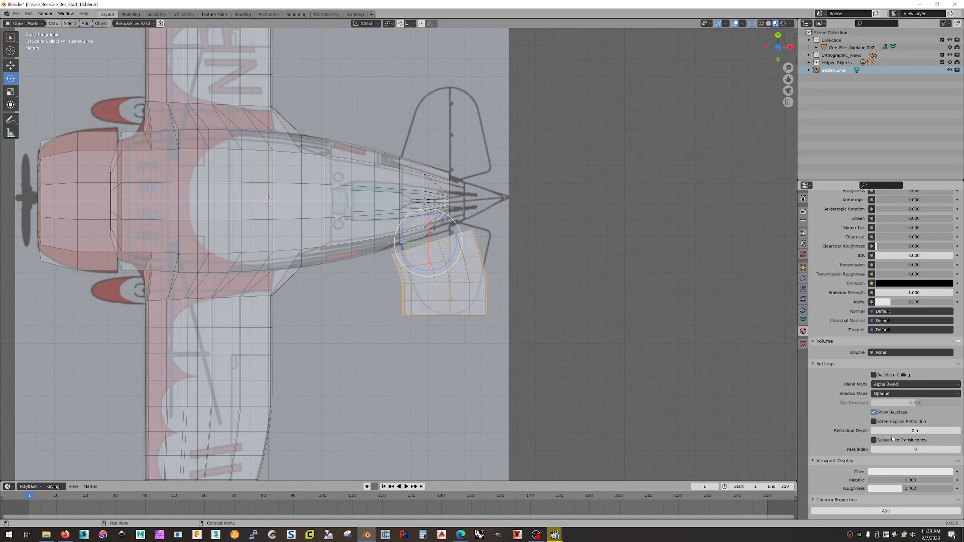
Set the alpha of the material's viewport display color to 0.2
{"action": "left_click", "coordinate": [893, 473]}
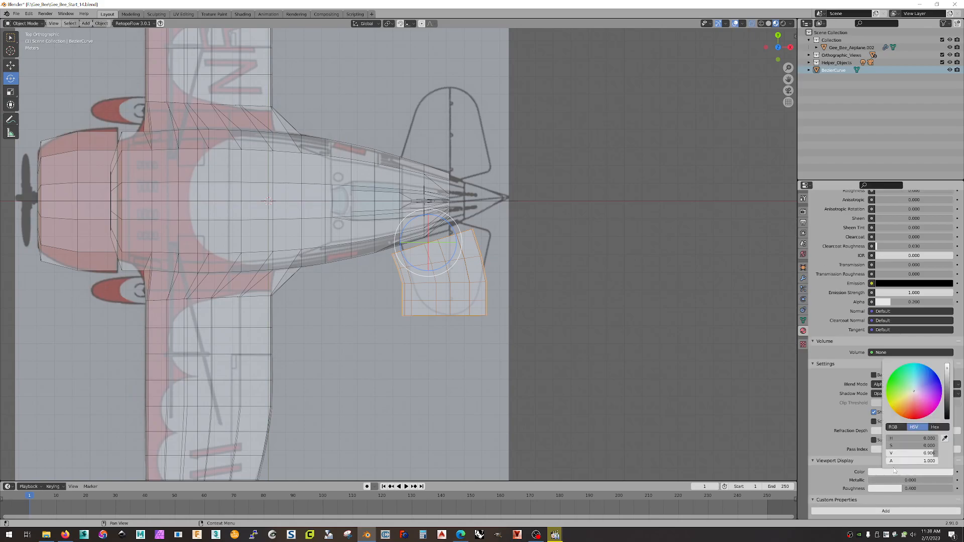
{"action": "left_click", "coordinate": [899, 460]}
{"action": "type", "text": "0.2"}
{"action": "key", "text": "Return"}
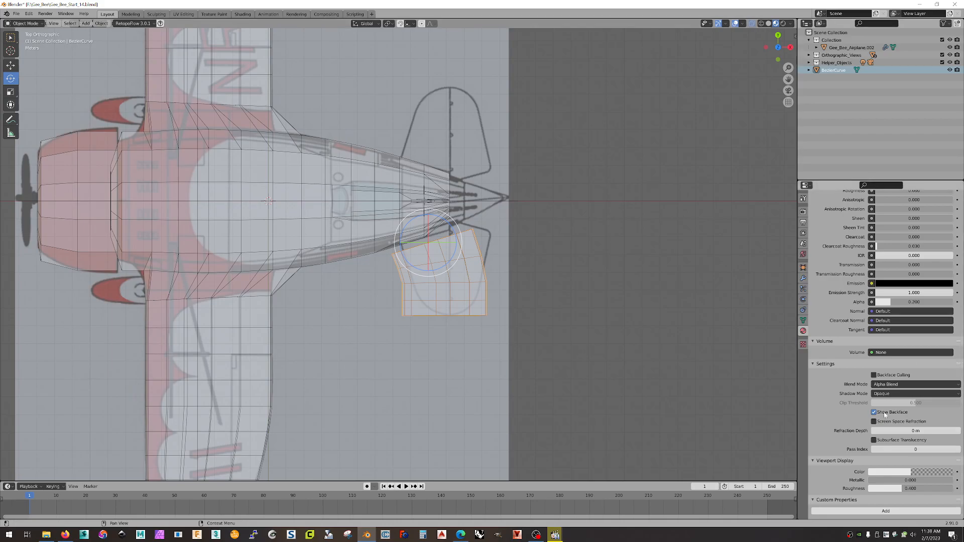
{"action": "scroll", "coordinate": [889, 443], "scroll_direction": "up", "scroll_amount": 10}
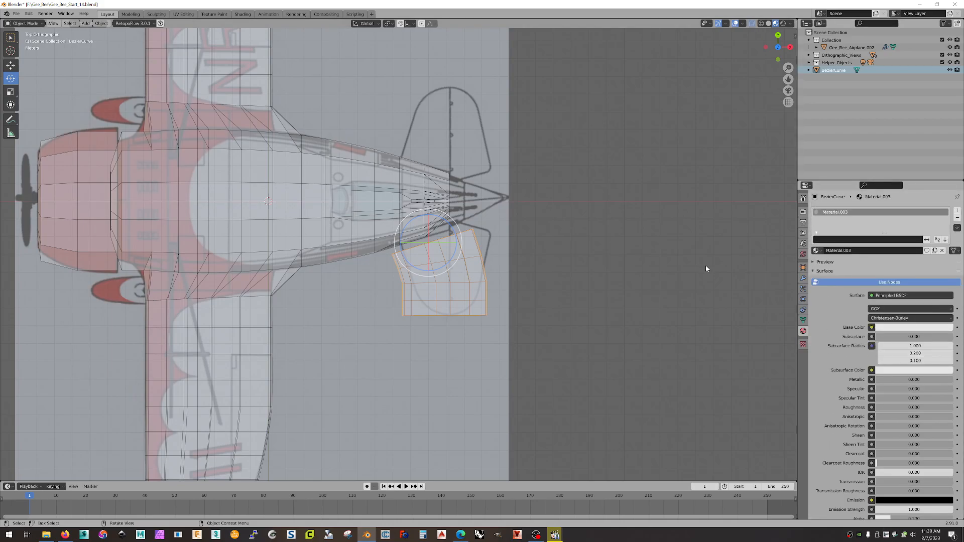
Edit the stabilizer mesh in vertex mode and move the rear inner corner vertices onto the outline's rear corner
{"action": "left_click", "coordinate": [601, 275]}
{"action": "scroll", "coordinate": [514, 305], "scroll_direction": "up", "scroll_amount": 3}
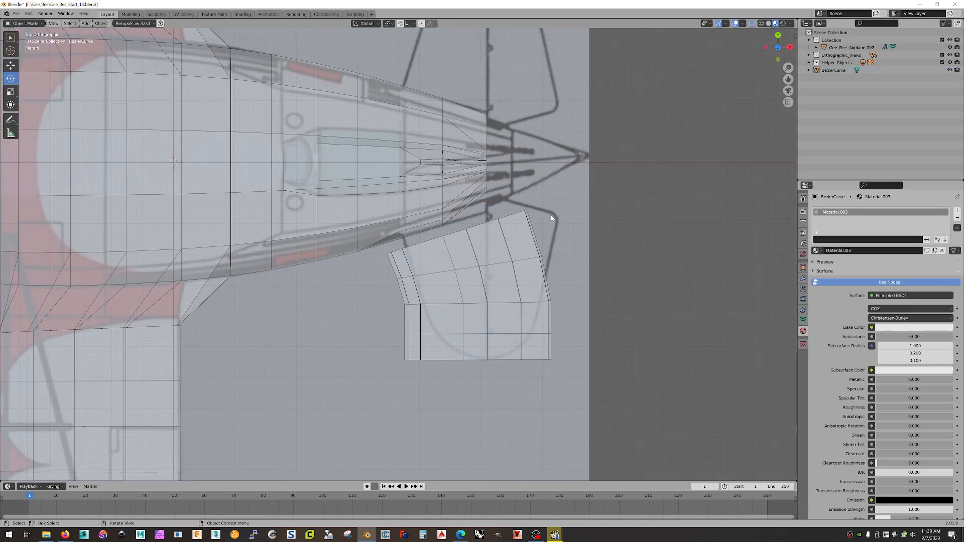
{"action": "left_click", "coordinate": [11, 64]}
{"action": "key", "text": "Tab"}
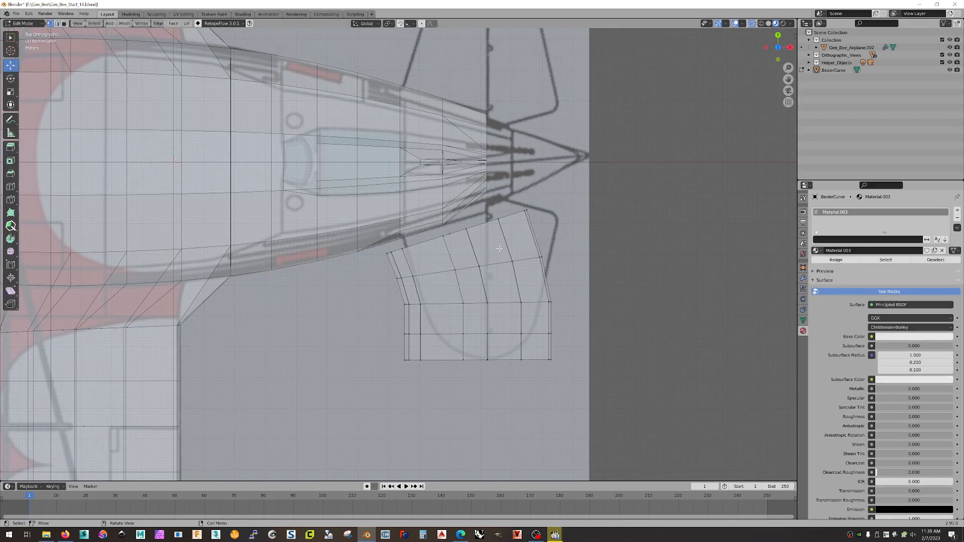
{"action": "left_click_drag", "start_coordinate": [565, 190], "coordinate": [518, 219]}
{"action": "key", "text": "g"}
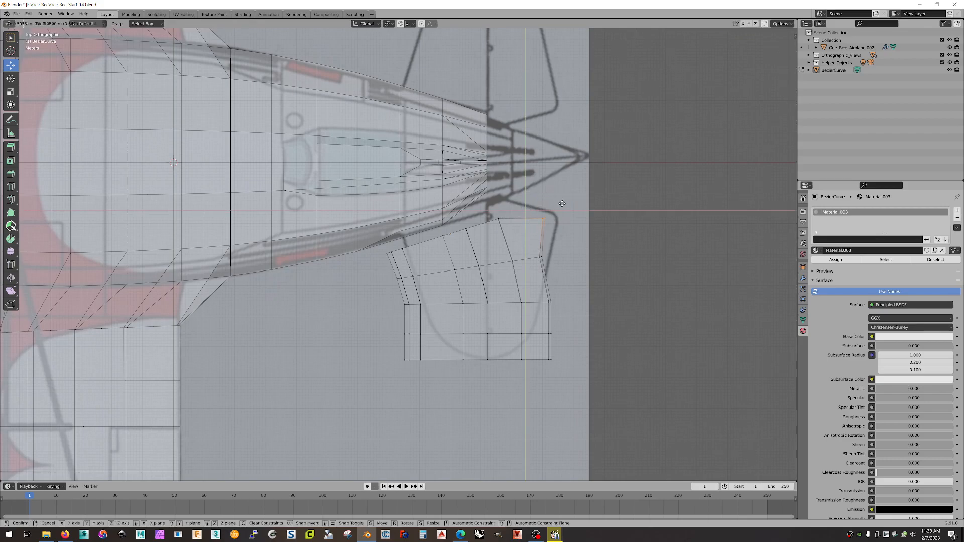
{"action": "left_click_drag", "start_coordinate": [572, 208], "coordinate": [573, 208]}
Move the stabilizer's trailing-edge vertices onto the rear outline and shift the adjacent column's vertices rearward at the root and forward near the tip
{"action": "left_click_drag", "start_coordinate": [491, 196], "coordinate": [521, 235]}
{"action": "key", "text": "g"}
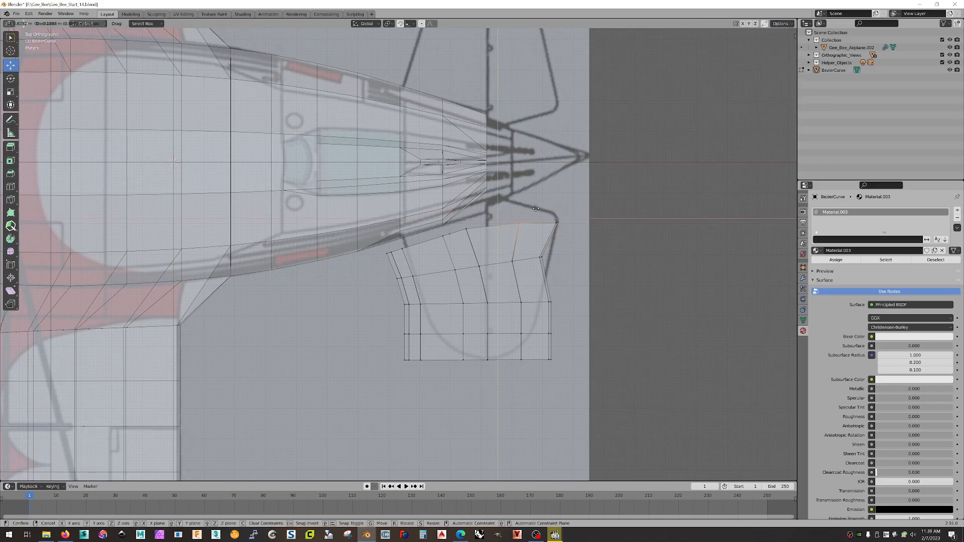
{"action": "left_click", "coordinate": [536, 208]}
{"action": "left_click", "coordinate": [541, 257]}
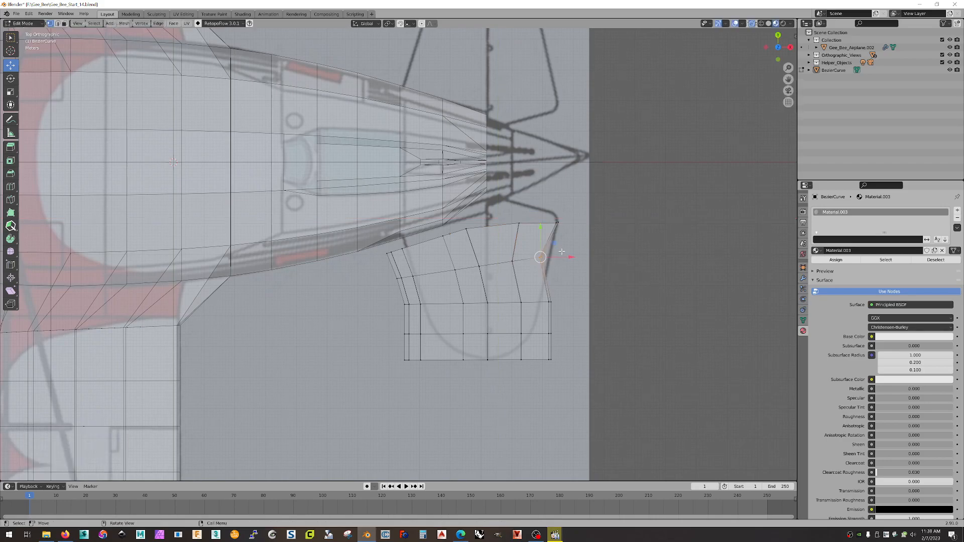
{"action": "key", "text": "g"}
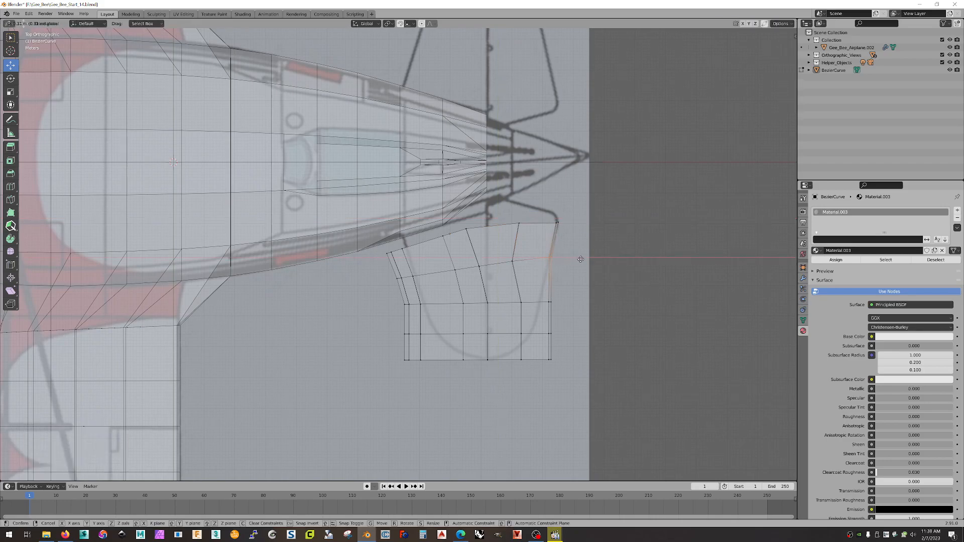
{"action": "left_click", "coordinate": [580, 259]}
{"action": "left_click", "coordinate": [563, 302]}
{"action": "left_click_drag", "start_coordinate": [566, 303], "coordinate": [568, 304]}
{"action": "left_click", "coordinate": [541, 304]}
{"action": "left_click_drag", "start_coordinate": [518, 340], "coordinate": [544, 334]}
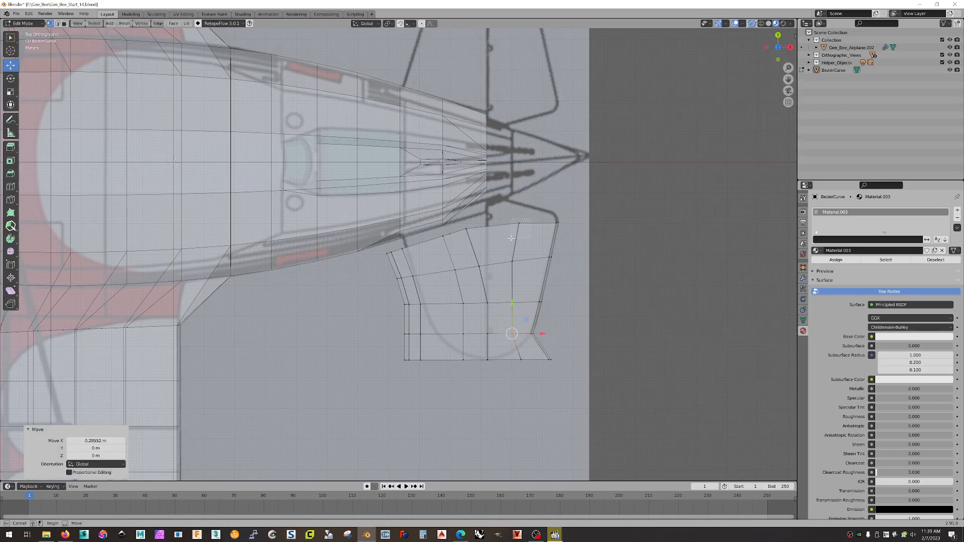
Straighten the column beside the trailing edge and align the next column's inner vertices with the outline's hinge line
{"action": "left_click", "coordinate": [518, 223]}
{"action": "left_click_drag", "start_coordinate": [550, 223], "coordinate": [504, 210]}
{"action": "left_click", "coordinate": [466, 229]}
{"action": "key", "text": "ctrl+z"}
{"action": "left_click_drag", "start_coordinate": [469, 255], "coordinate": [503, 252]}
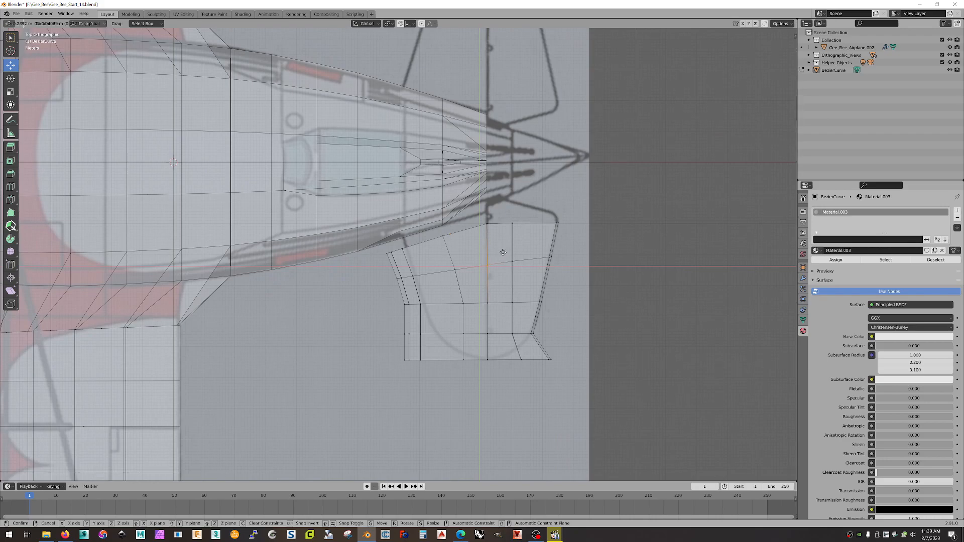
{"action": "left_click_drag", "start_coordinate": [504, 252], "coordinate": [503, 252]}
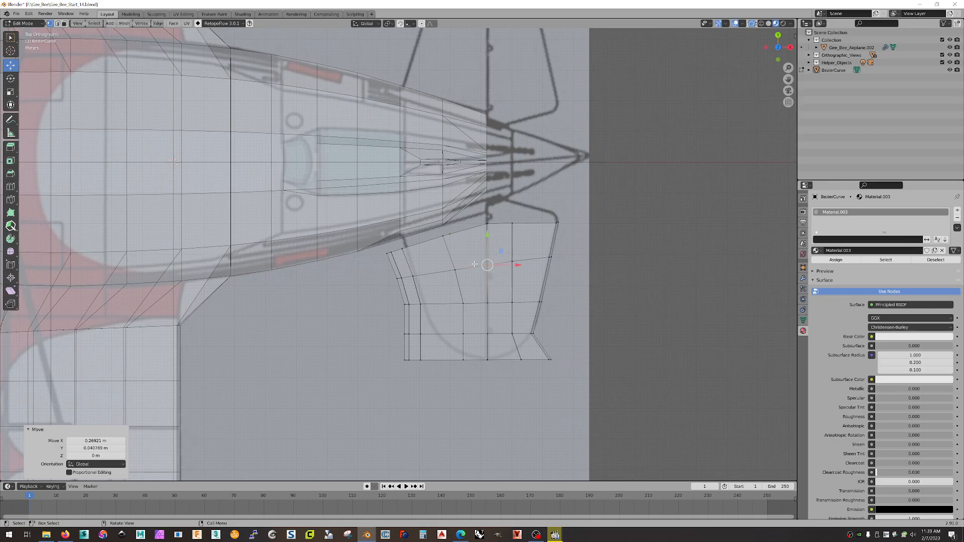
Reposition the vertices of the column ahead of the hinge line and pull the tip vertices inward along X to the rounded outline
{"action": "left_click", "coordinate": [457, 272]}
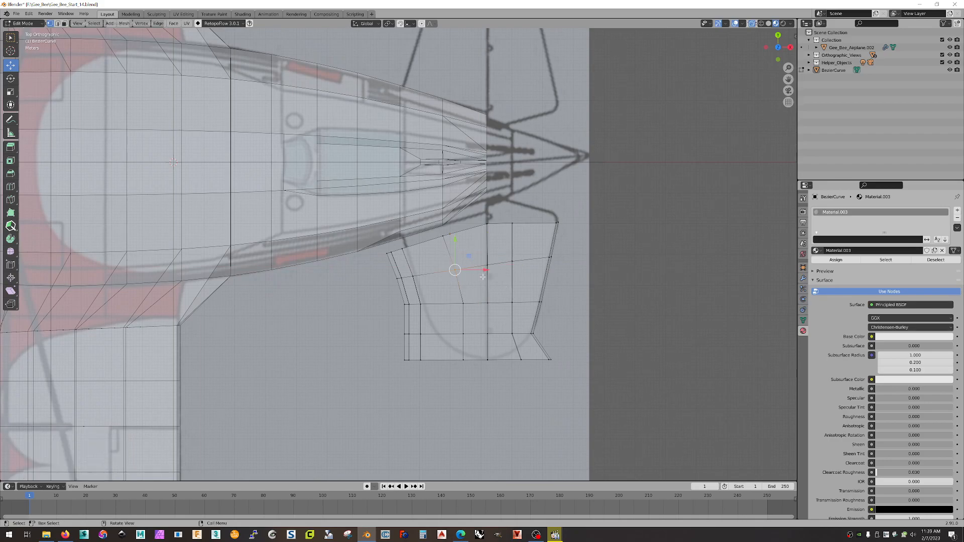
{"action": "left_click_drag", "start_coordinate": [486, 269], "coordinate": [479, 270]}
{"action": "left_click", "coordinate": [462, 303]}
{"action": "left_click_drag", "start_coordinate": [494, 303], "coordinate": [488, 303]}
{"action": "left_click_drag", "start_coordinate": [457, 339], "coordinate": [496, 334]}
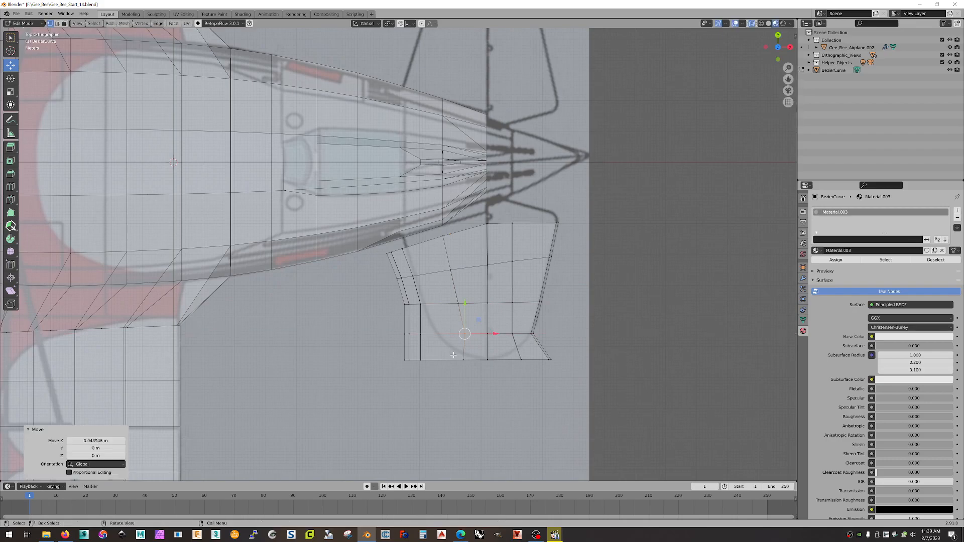
{"action": "left_click", "coordinate": [460, 359]}
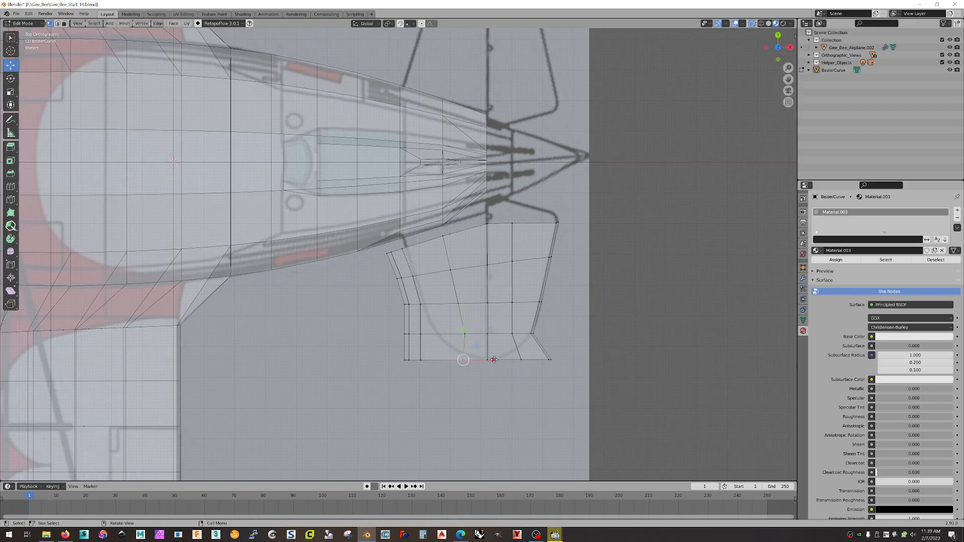
{"action": "key", "text": "g"}
{"action": "key", "text": "x"}
{"action": "left_click_drag", "start_coordinate": [508, 360], "coordinate": [534, 362]}
Shift the two leading-edge columns rearward, moving the outer rows about 0.84 m along X and fitting the tip vertices to the curved outline
{"action": "left_click_drag", "start_coordinate": [385, 245], "coordinate": [430, 386]}
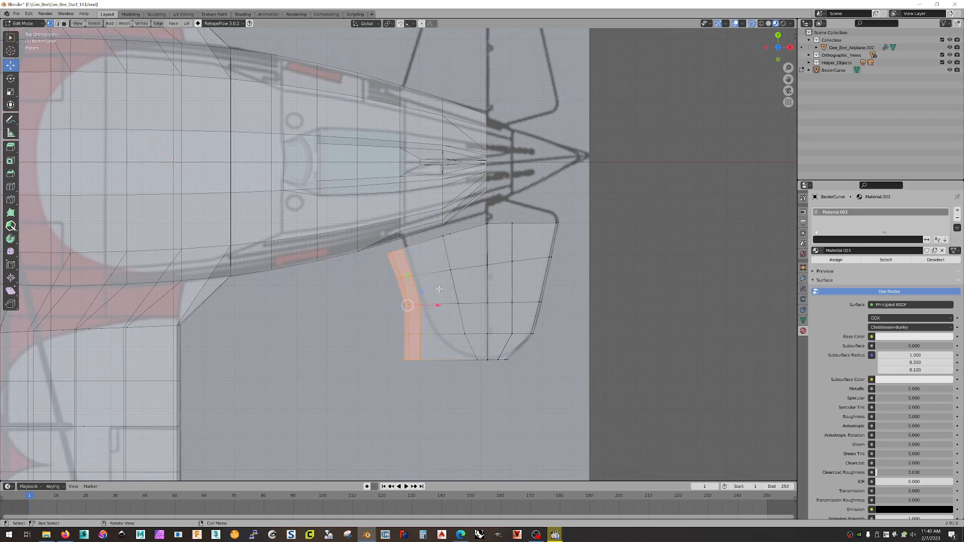
{"action": "mouse_move", "coordinate": [438, 304]}
{"action": "left_mouse_down"}
{"action": "mouse_move", "coordinate": [458, 307]}
{"action": "mouse_move", "coordinate": [426, 290]}
{"action": "left_mouse_up"}
{"action": "key", "text": "ctrl+z"}
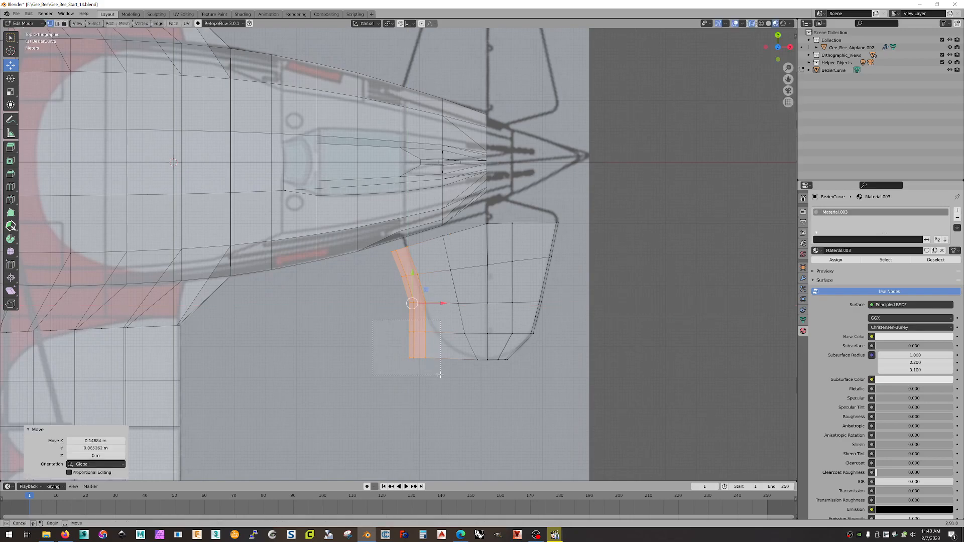
{"action": "left_click_drag", "start_coordinate": [440, 375], "coordinate": [441, 376]}
{"action": "key", "text": "g"}
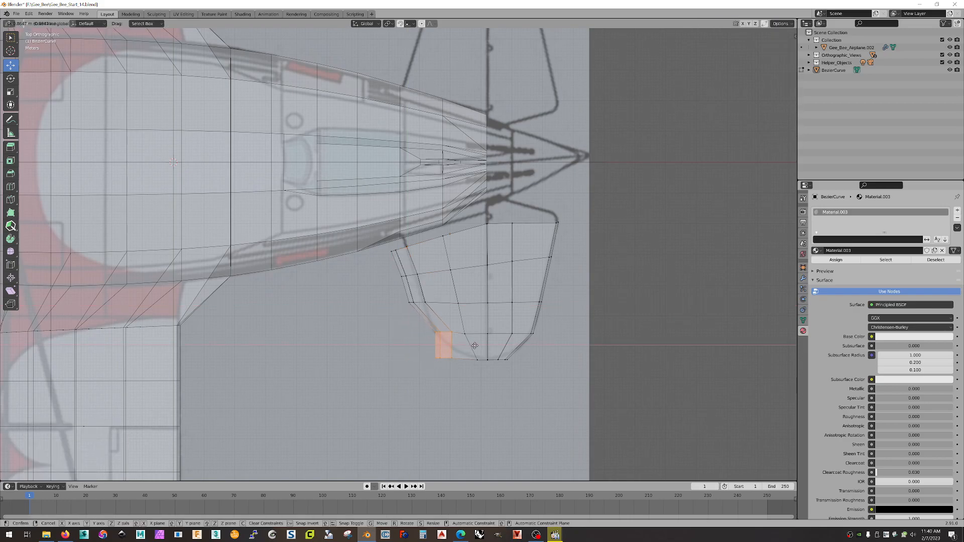
{"action": "left_click", "coordinate": [473, 346]}
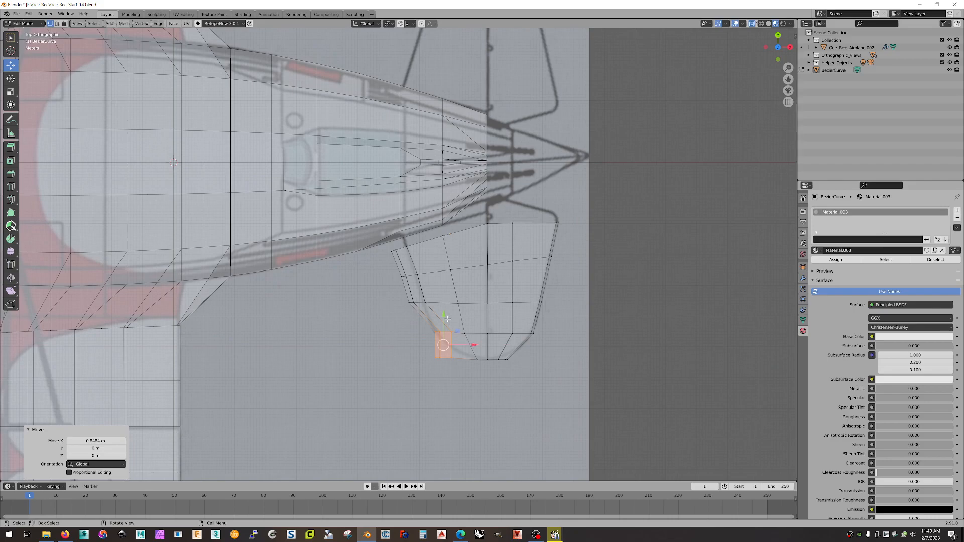
{"action": "left_click_drag", "start_coordinate": [444, 316], "coordinate": [499, 360]}
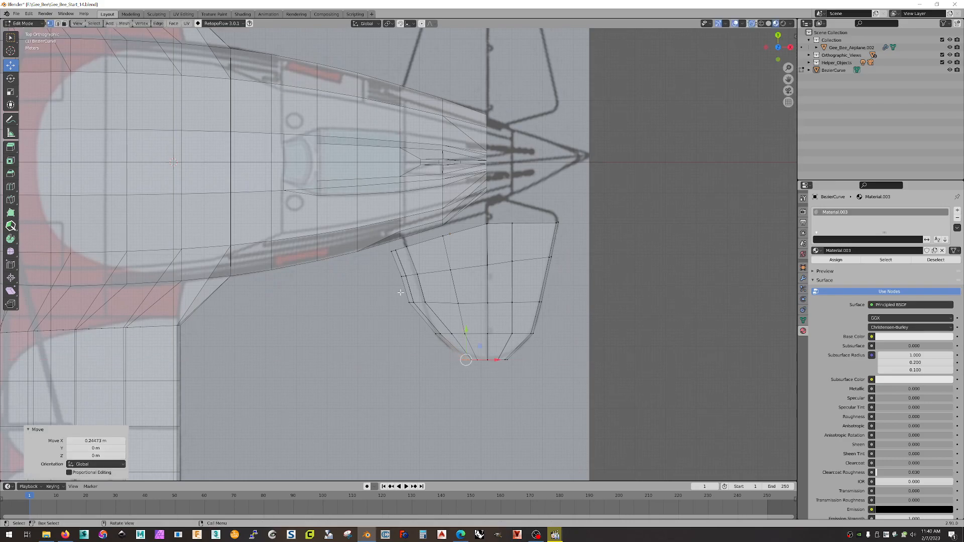
Space out the second column behind the leading edge and move the inner leading-edge vertices onto the outline
{"action": "left_click", "coordinate": [425, 302]}
{"action": "left_click_drag", "start_coordinate": [455, 302], "coordinate": [472, 303]}
{"action": "left_click_drag", "start_coordinate": [435, 235], "coordinate": [411, 282]}
{"action": "left_click_drag", "start_coordinate": [430, 247], "coordinate": [444, 260]}
{"action": "left_click", "coordinate": [396, 256]}
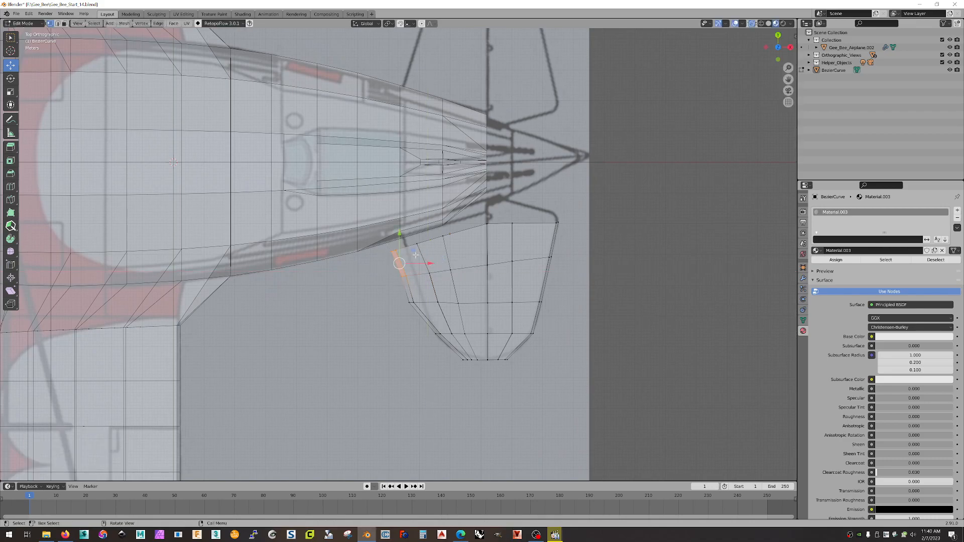
{"action": "left_click_drag", "start_coordinate": [415, 250], "coordinate": [454, 293]}
{"action": "left_click", "coordinate": [421, 280]}
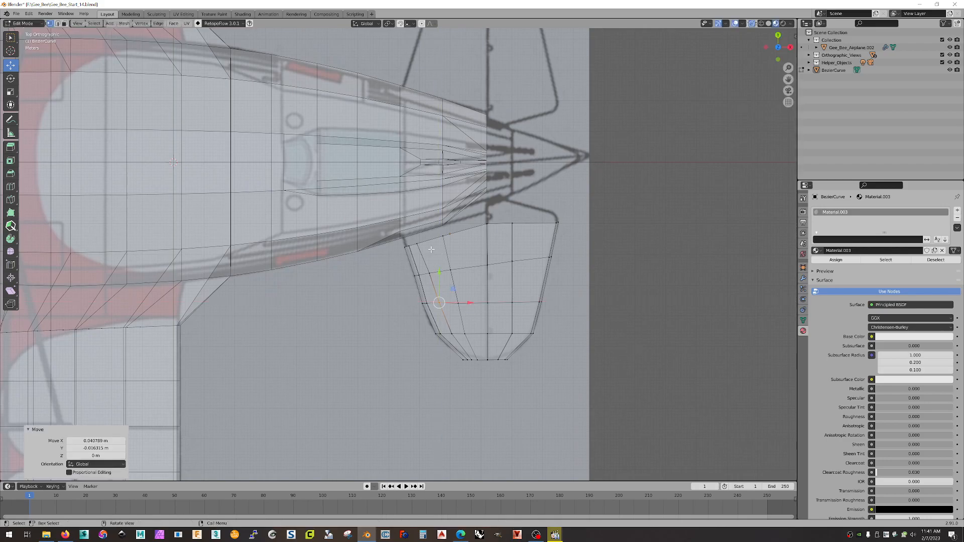
Fine-tune the root, middle and outer vertices along the leading edge to match the outline
{"action": "left_click", "coordinate": [417, 244]}
{"action": "left_click_drag", "start_coordinate": [433, 230], "coordinate": [436, 230]}
{"action": "left_click", "coordinate": [438, 334]}
{"action": "left_click_drag", "start_coordinate": [469, 333], "coordinate": [468, 333]}
{"action": "left_click", "coordinate": [439, 303]}
{"action": "key", "text": "g"}
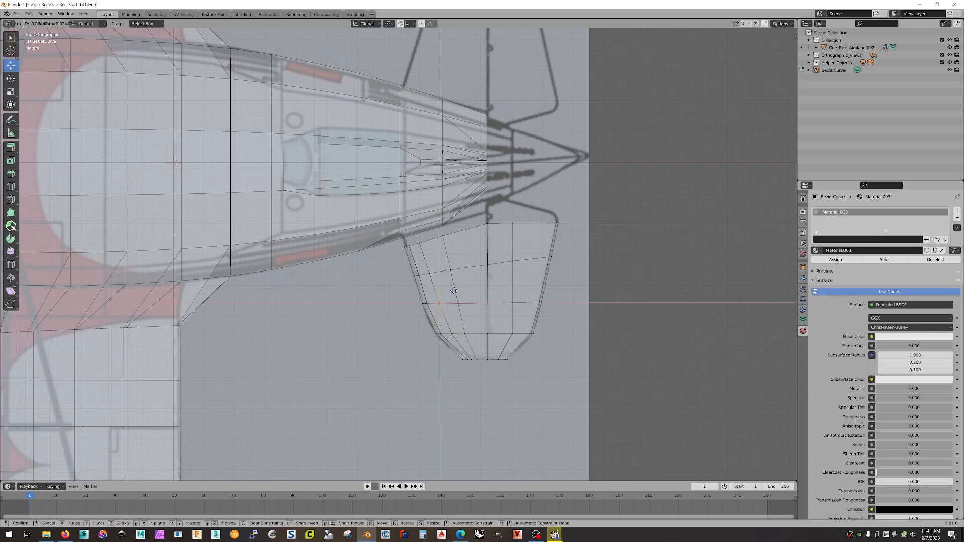
{"action": "left_click", "coordinate": [454, 289]}
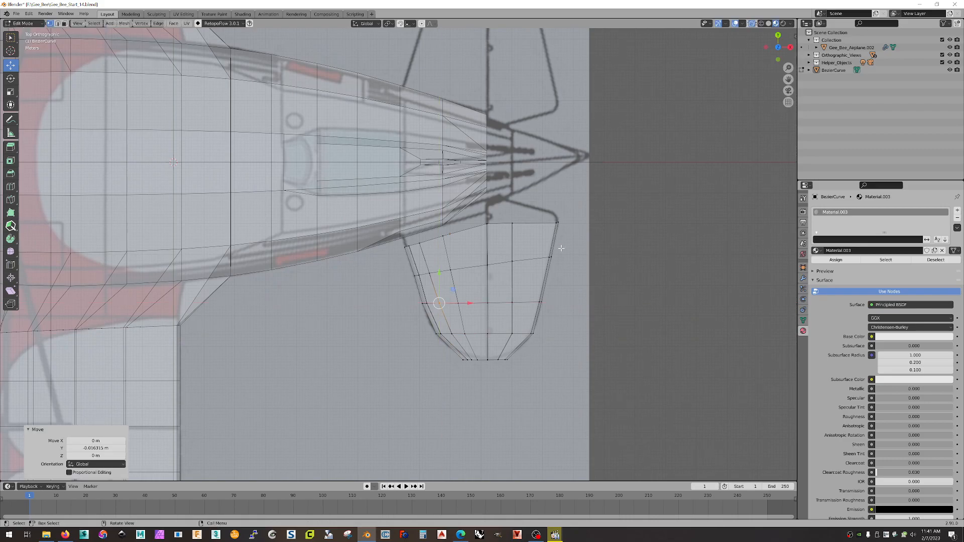
Move the trailing edge's root corner vertices about 0.32 m outboard along Y and slightly forward, around the outline's rounded rear corner
{"action": "left_click", "coordinate": [558, 225]}
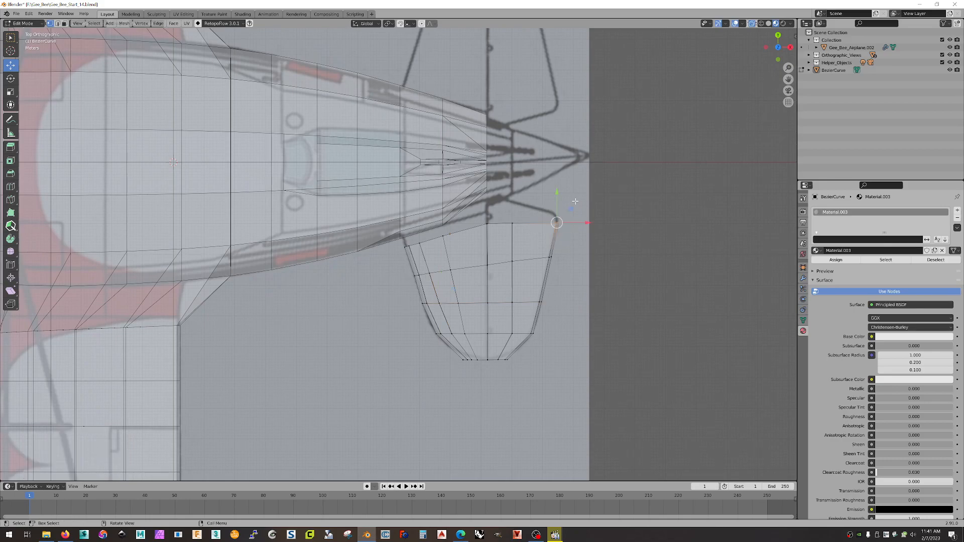
{"action": "key", "text": "g"}
{"action": "key", "text": "y"}
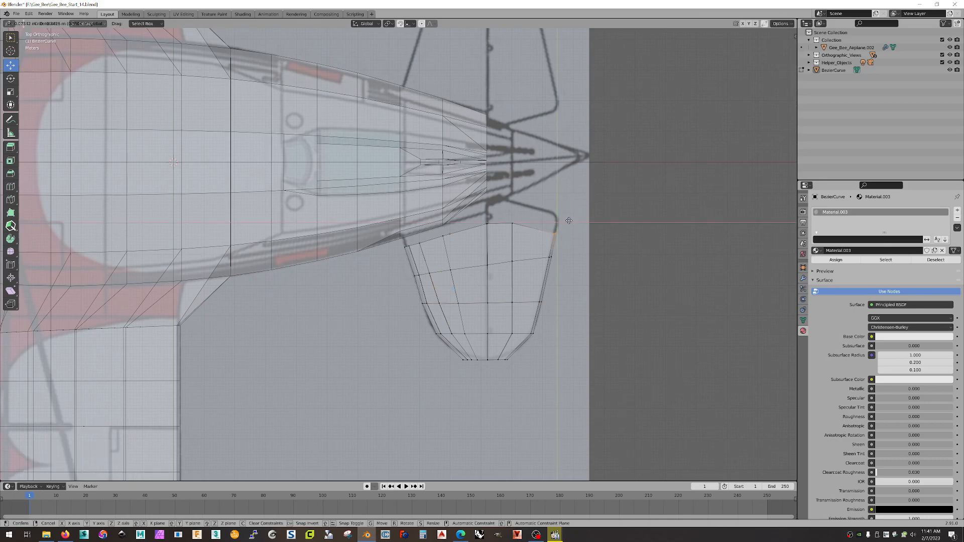
{"action": "left_click", "coordinate": [569, 221]}
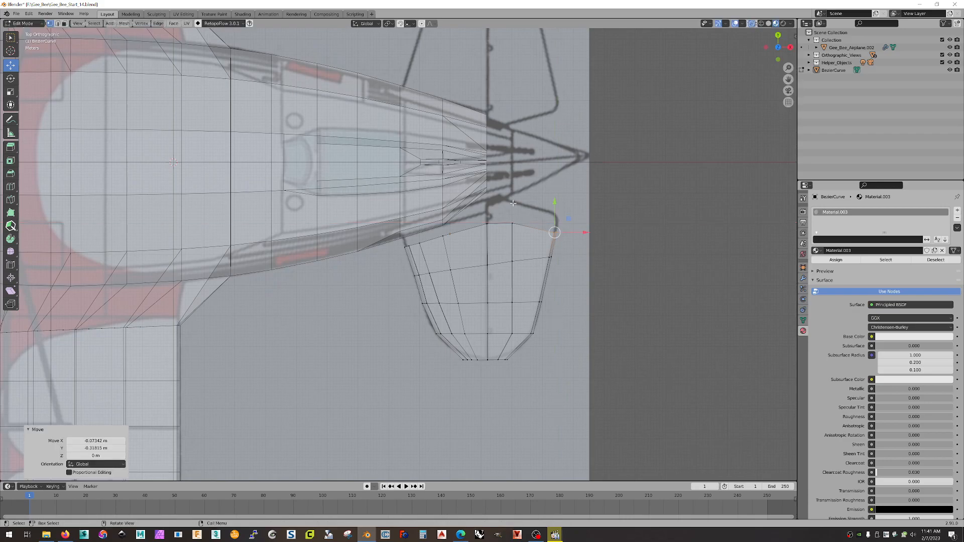
{"action": "left_click", "coordinate": [514, 222]}
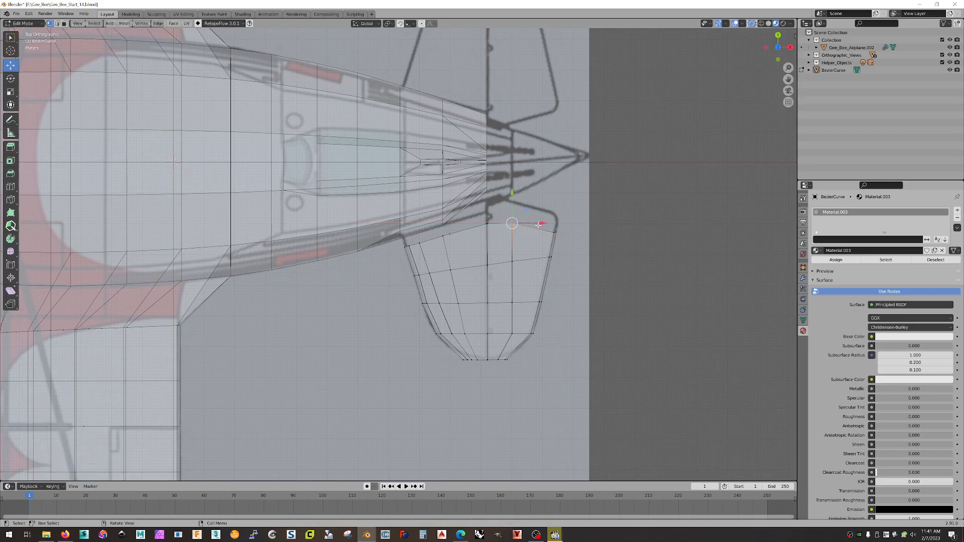
{"action": "left_click", "coordinate": [556, 233]}
{"action": "key", "text": "g"}
{"action": "key", "text": "y"}
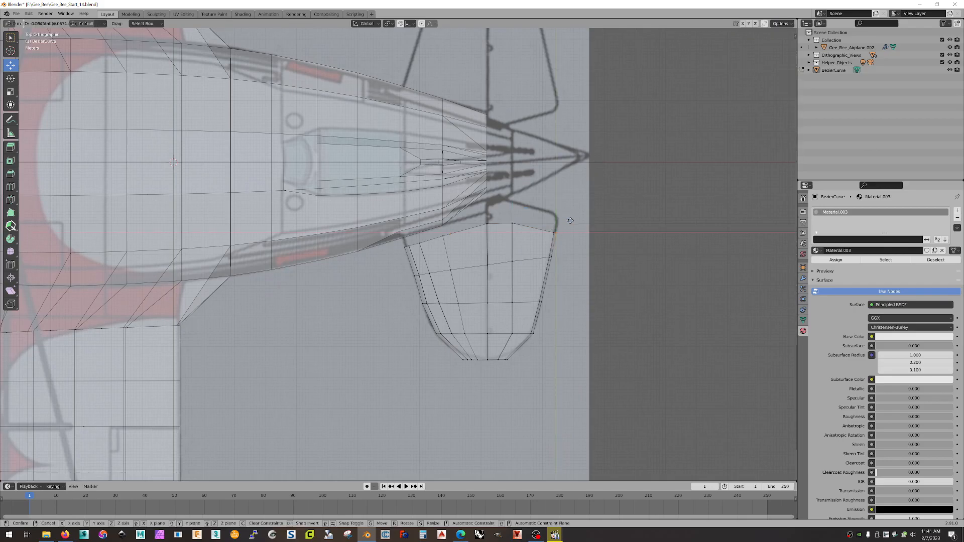
{"action": "left_click", "coordinate": [570, 220]}
Select the stabilizer's tip vertices in a perspective view and scale them down vertically with the Scale tool
{"action": "left_click", "coordinate": [584, 280]}
{"action": "middle_click_drag", "start_coordinate": [571, 327], "coordinate": [576, 253]}
{"action": "left_click_drag", "start_coordinate": [545, 220], "coordinate": [502, 283]}
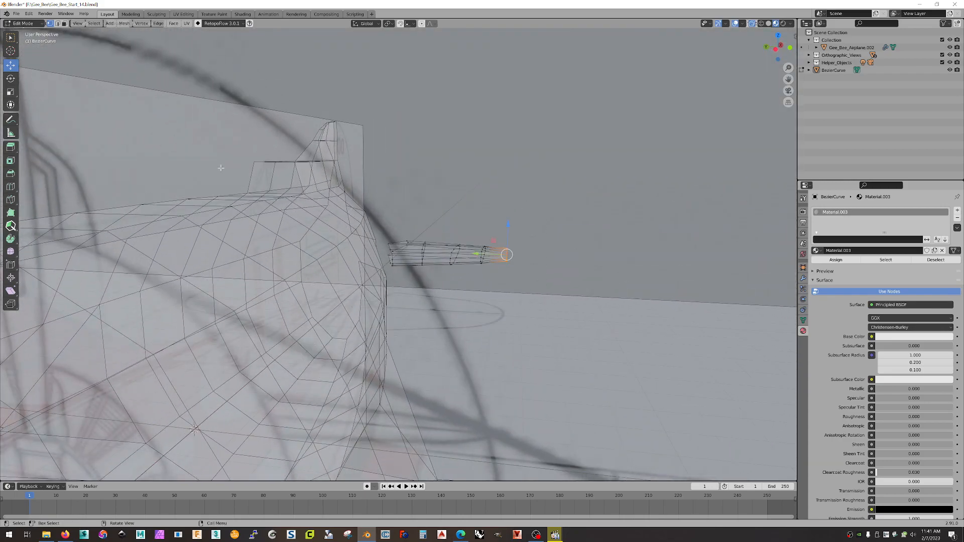
{"action": "left_click", "coordinate": [10, 91]}
{"action": "middle_click_drag", "start_coordinate": [502, 236], "coordinate": [527, 234]}
{"action": "left_click_drag", "start_coordinate": [528, 235], "coordinate": [531, 260]}
Select the ring of vertices next to the tip and scale it down along Z to thin the section
{"action": "middle_click_drag", "start_coordinate": [531, 260], "coordinate": [601, 274]}
{"action": "key", "text": "b"}
{"action": "left_click_drag", "start_coordinate": [467, 191], "coordinate": [493, 282]}
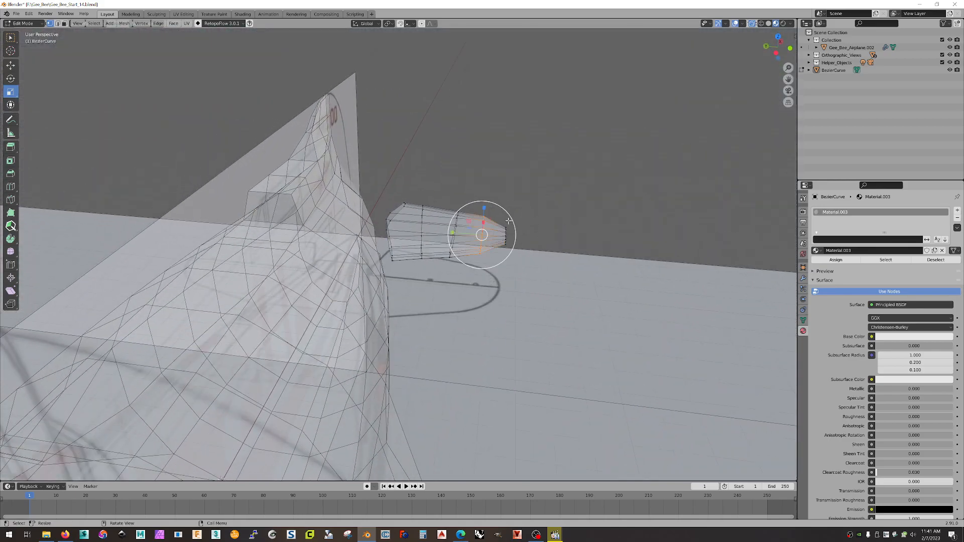
{"action": "left_click_drag", "start_coordinate": [484, 207], "coordinate": [486, 223]}
{"action": "middle_click_drag", "start_coordinate": [486, 223], "coordinate": [516, 244]}
{"action": "left_click_drag", "start_coordinate": [512, 238], "coordinate": [511, 239]}
Select the two middle cross-section rings one after the other and scale each down along Z to taper the stabilizer
{"action": "middle_click_drag", "start_coordinate": [512, 240], "coordinate": [543, 241]}
{"action": "key", "text": "b"}
{"action": "left_click_drag", "start_coordinate": [469, 281], "coordinate": [469, 282]}
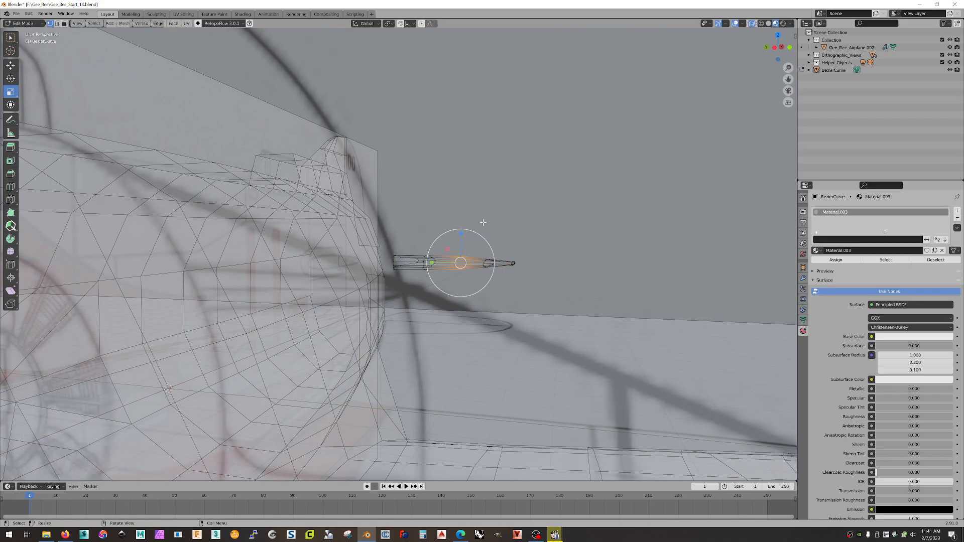
{"action": "left_click_drag", "start_coordinate": [461, 234], "coordinate": [459, 249]}
{"action": "left_click", "coordinate": [446, 241]}
{"action": "left_click", "coordinate": [433, 263]}
{"action": "left_click_drag", "start_coordinate": [425, 212], "coordinate": [450, 275]}
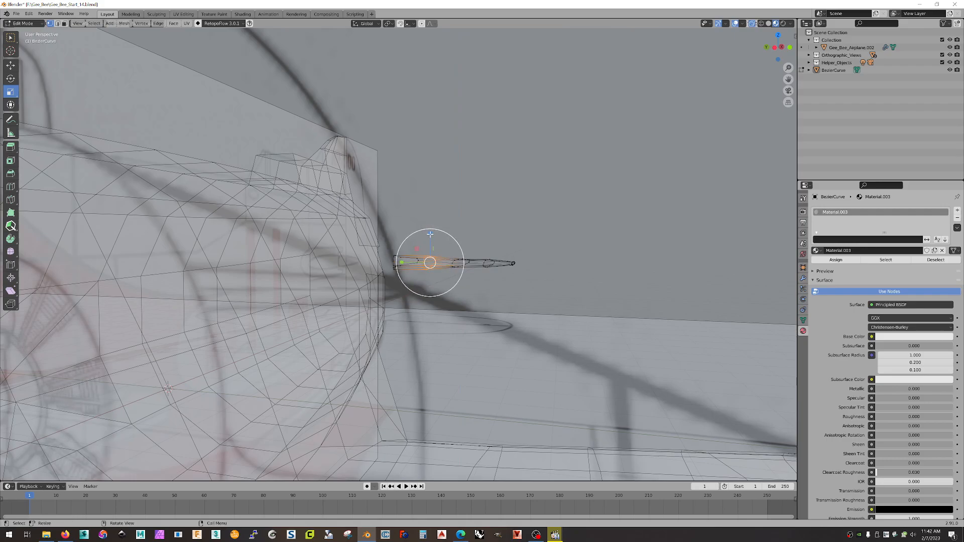
{"action": "left_click_drag", "start_coordinate": [430, 235], "coordinate": [431, 244]}
Select all vertices of the stabilizer's root cross-section and scale them down along Z
{"action": "middle_click_drag", "start_coordinate": [510, 218], "coordinate": [521, 240]}
{"action": "left_click_drag", "start_coordinate": [374, 178], "coordinate": [401, 265]}
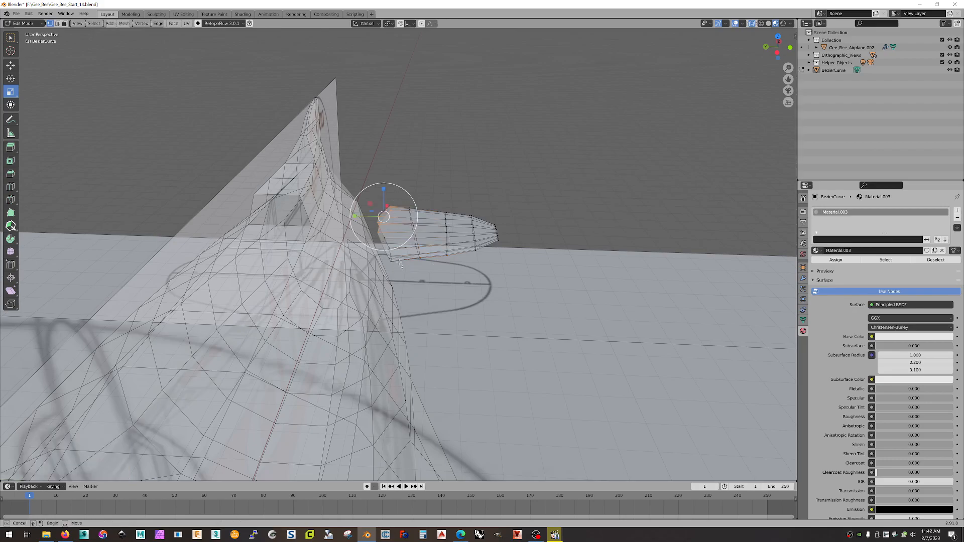
{"action": "left_click_drag", "start_coordinate": [383, 228], "coordinate": [383, 228], "text": "shift"}
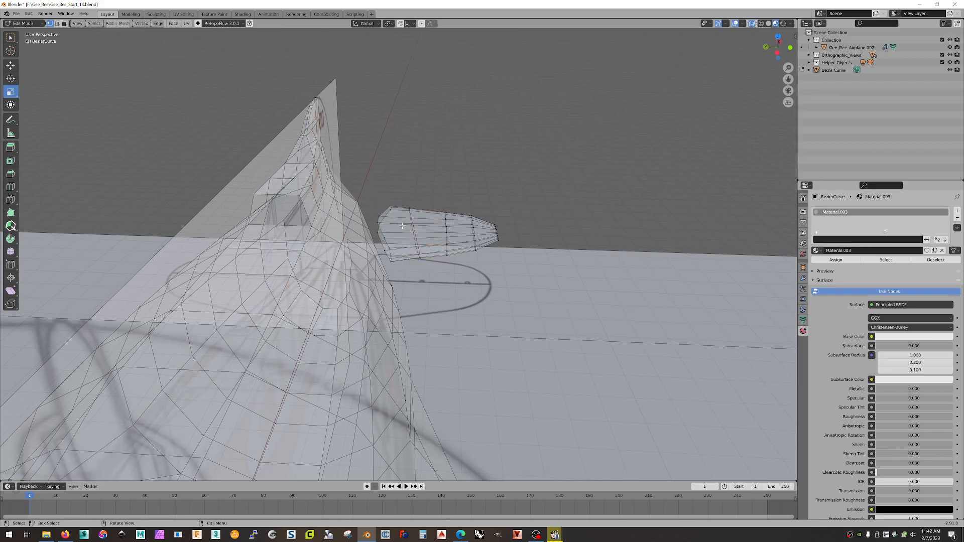
{"action": "left_click_drag", "start_coordinate": [382, 184], "coordinate": [399, 210]}
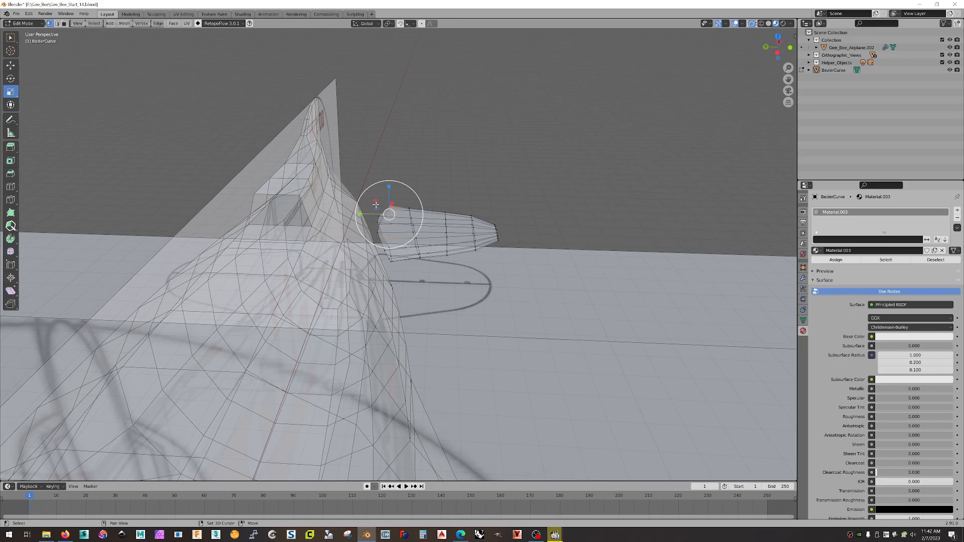
{"action": "middle_click_drag", "start_coordinate": [375, 173], "coordinate": [380, 192]}
{"action": "left_click_drag", "start_coordinate": [380, 192], "coordinate": [401, 273]}
{"action": "left_click_drag", "start_coordinate": [415, 318], "coordinate": [393, 283], "text": "shift"}
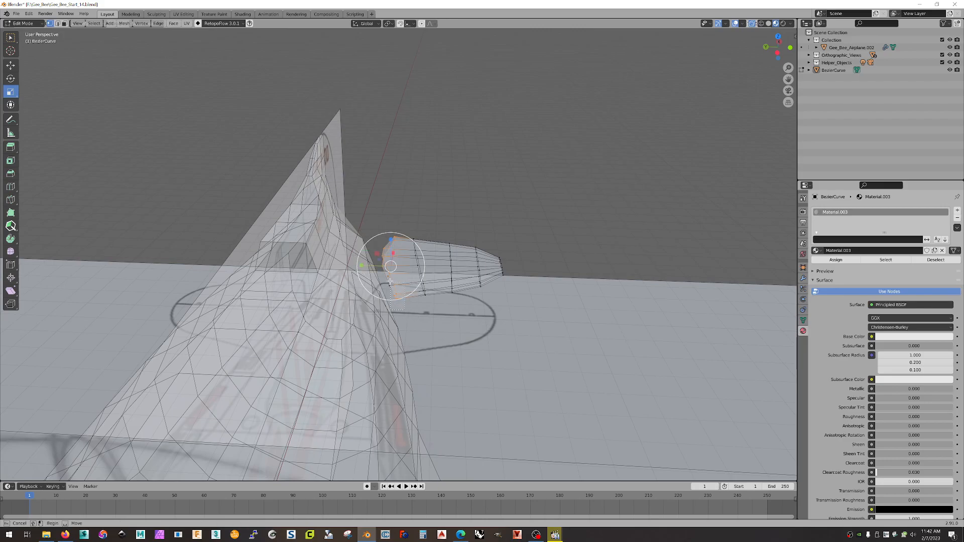
{"action": "middle_click_drag", "start_coordinate": [454, 314], "coordinate": [421, 276]}
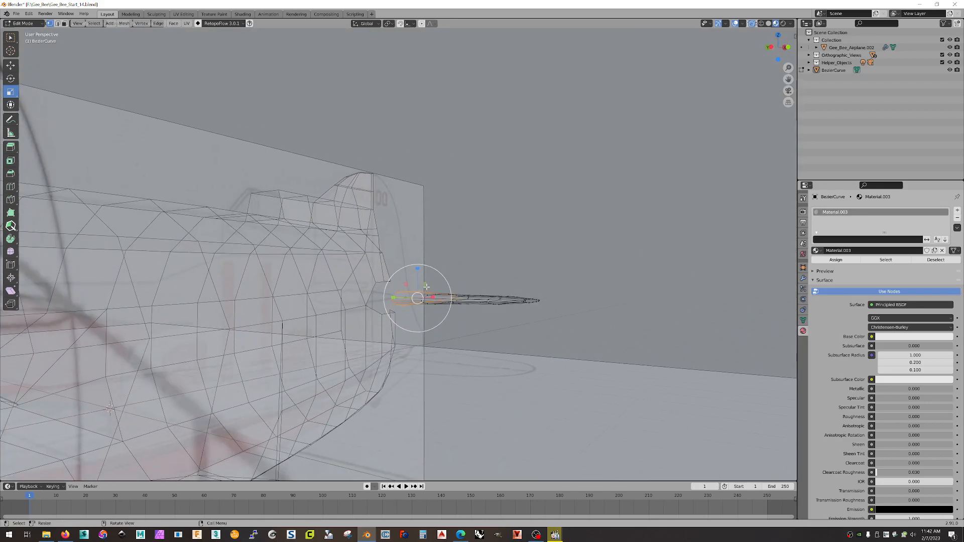
{"action": "key", "text": "s"}
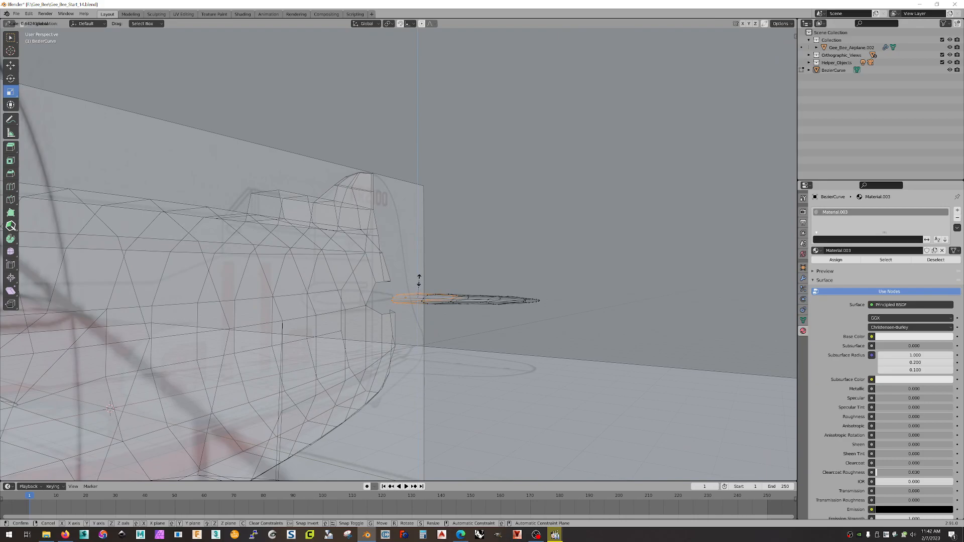
{"action": "left_click", "coordinate": [419, 279]}
{"action": "middle_click_drag", "start_coordinate": [570, 236], "coordinate": [550, 322]}
{"action": "scroll", "coordinate": [551, 322], "scroll_direction": "up", "scroll_amount": 4}
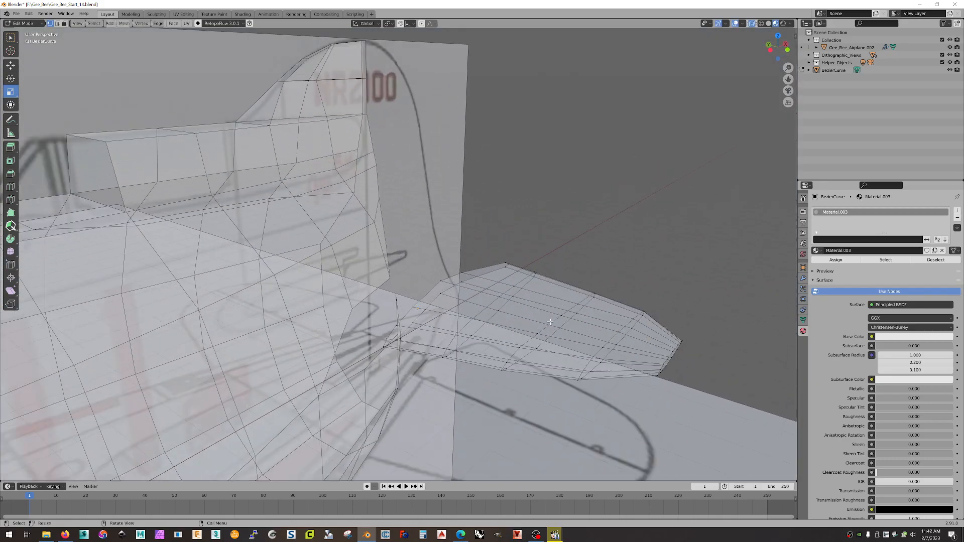
{"action": "middle_click_drag", "start_coordinate": [642, 344], "coordinate": [523, 305]}
{"action": "scroll", "coordinate": [535, 279], "scroll_direction": "up", "scroll_amount": 3}
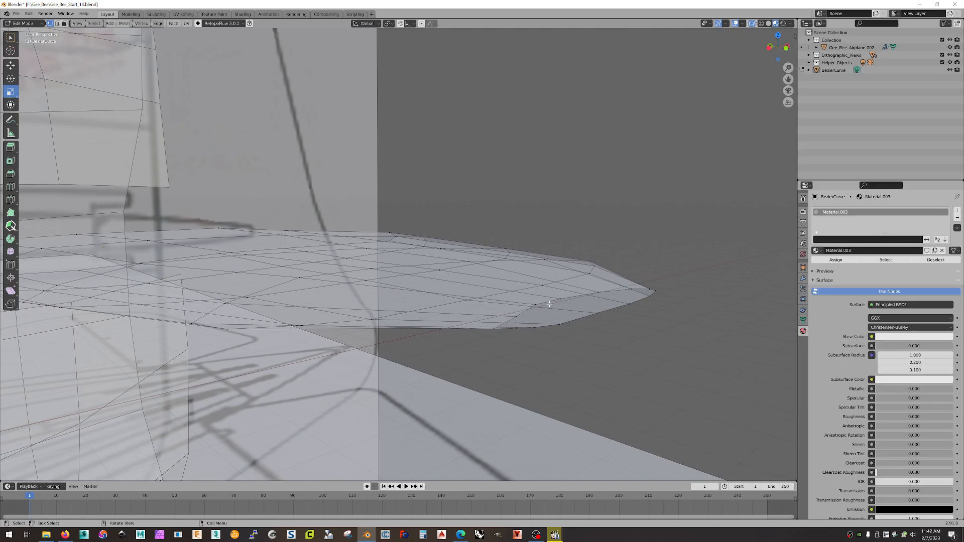
Switch to edge selection and select the open upper and lower edges along the stabilizer's tip
{"action": "key", "text": "2"}
{"action": "left_click", "coordinate": [541, 301]}
{"action": "left_click", "coordinate": [548, 327], "text": "shift"}
{"action": "left_click", "coordinate": [593, 311], "text": "shift"}
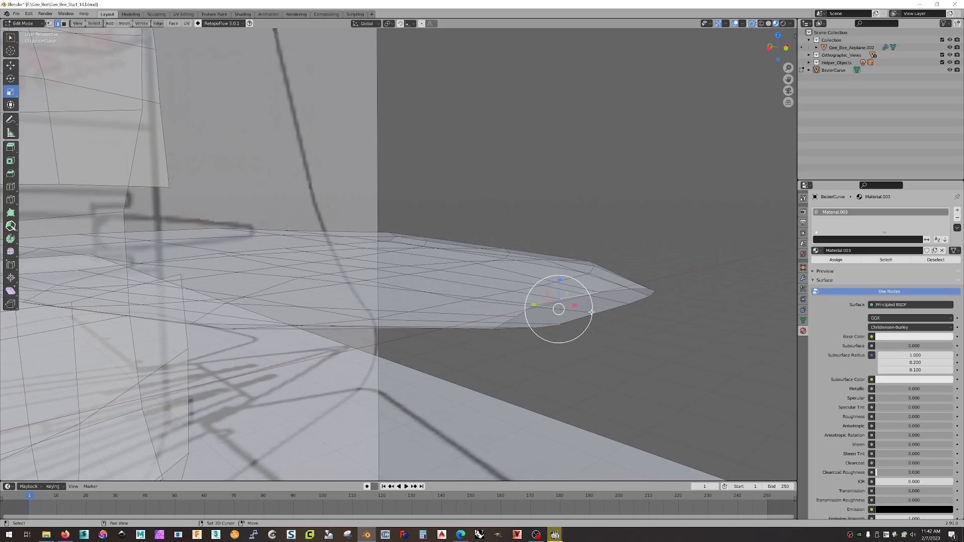
{"action": "left_click", "coordinate": [613, 293], "text": "shift"}
{"action": "left_click", "coordinate": [619, 290], "text": "shift"}
{"action": "left_click", "coordinate": [618, 307], "text": "shift"}
{"action": "left_click", "coordinate": [641, 289], "text": "shift"}
{"action": "left_click", "coordinate": [634, 302], "text": "shift"}
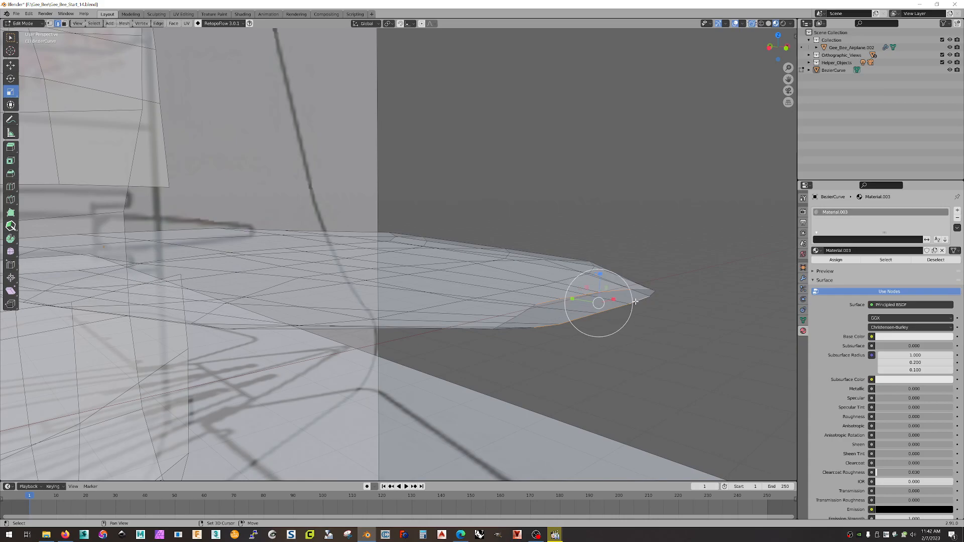
Try bridging the selected tip edges with one cut and inspect the new faces at the leading corner
{"action": "right_click", "coordinate": [639, 290]}
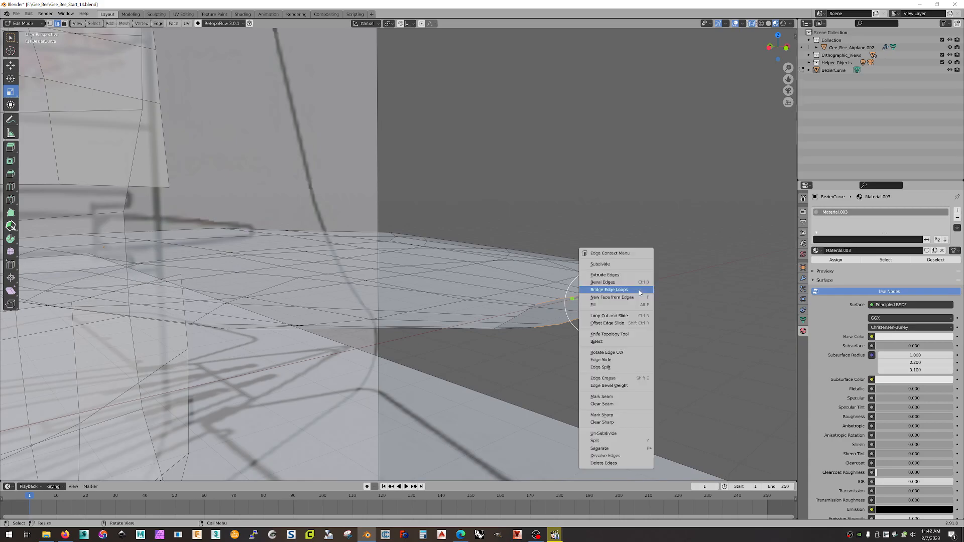
{"action": "left_click", "coordinate": [625, 291]}
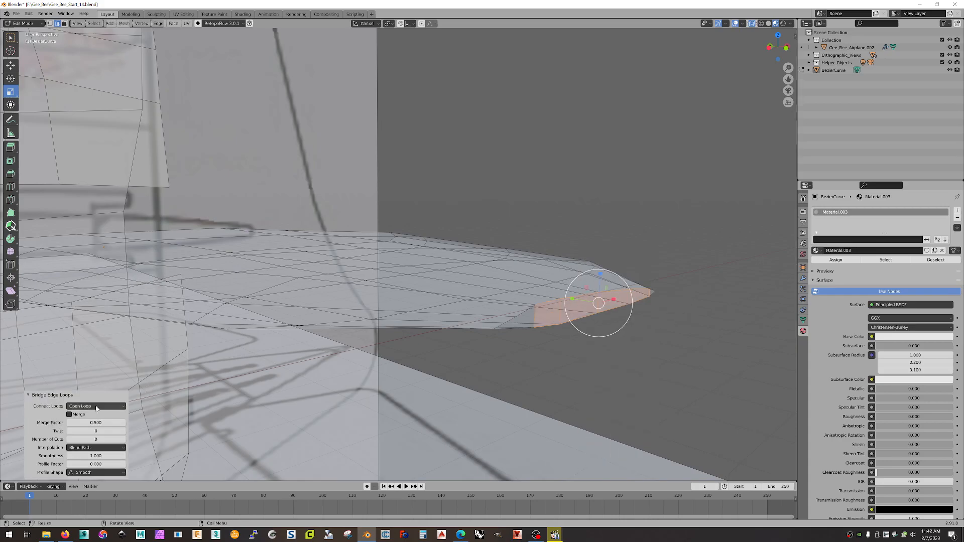
{"action": "left_click", "coordinate": [123, 439]}
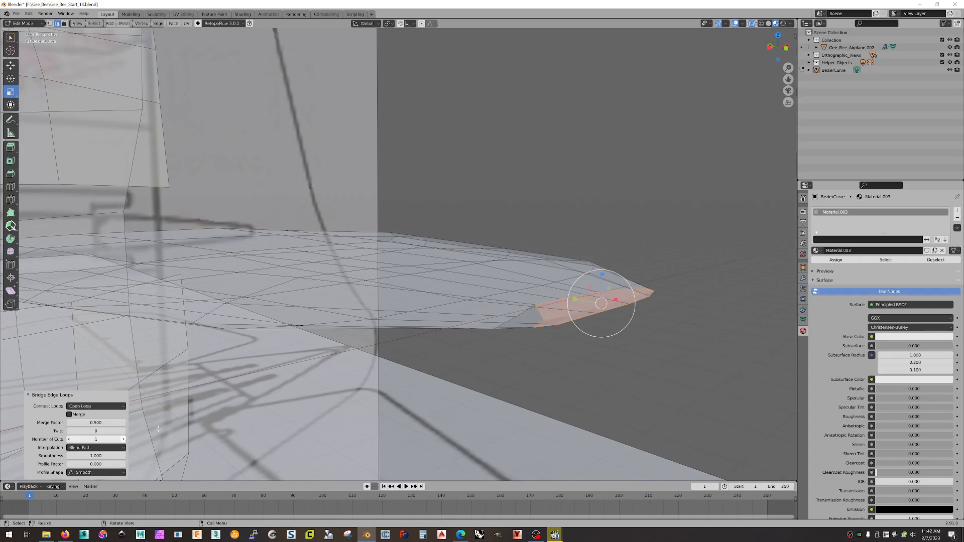
{"action": "middle_click_drag", "start_coordinate": [636, 358], "coordinate": [661, 353]}
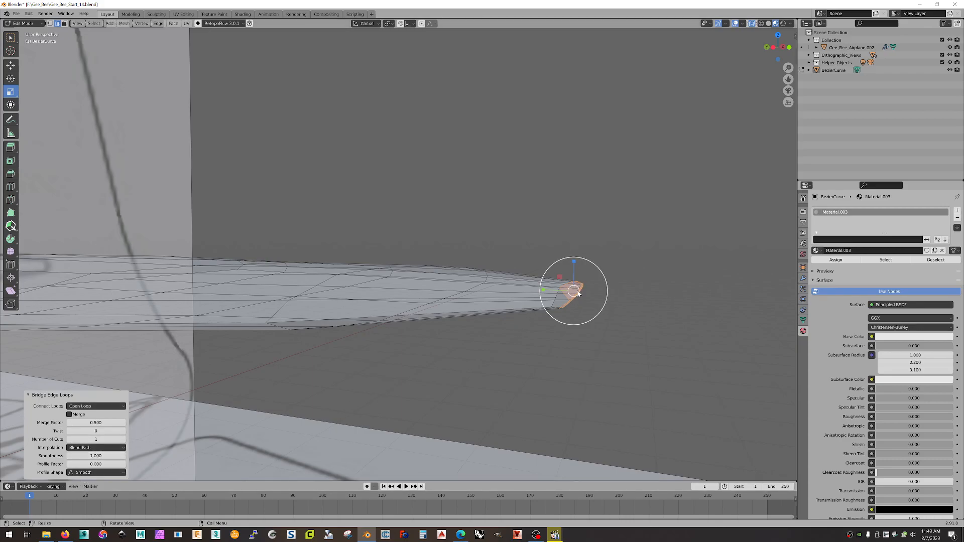
{"action": "middle_click_drag", "start_coordinate": [643, 291], "coordinate": [615, 293]}
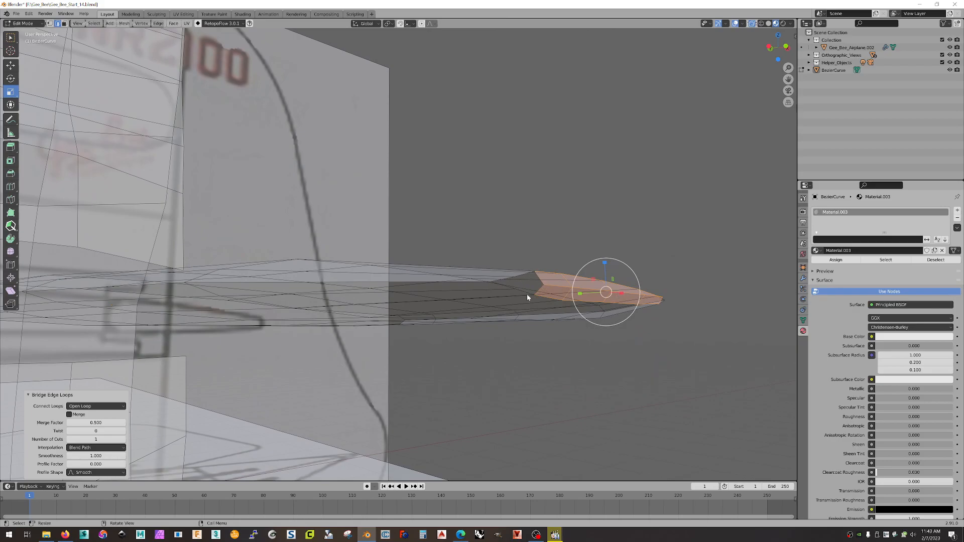
{"action": "left_click", "coordinate": [561, 229]}
{"action": "left_click", "coordinate": [539, 277]}
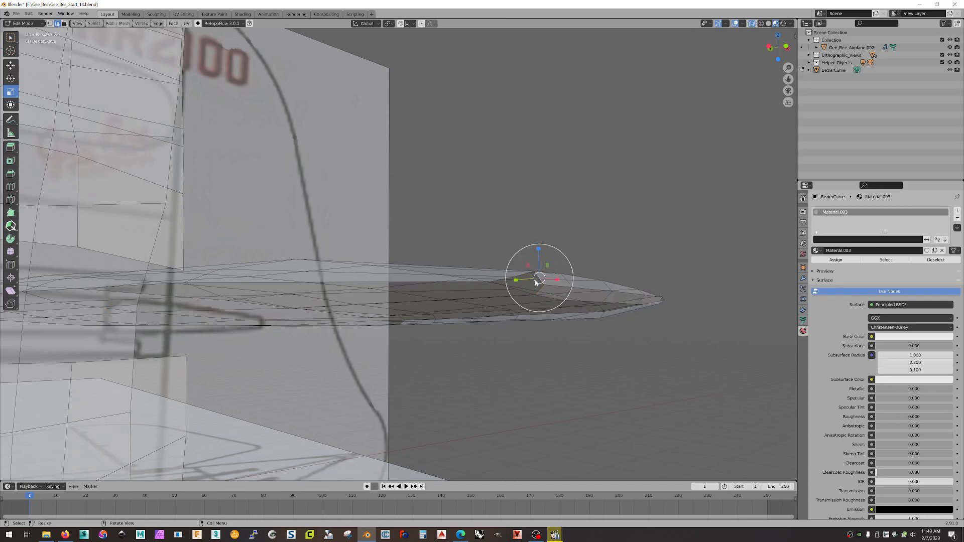
{"action": "left_click", "coordinate": [504, 288], "text": "shift"}
{"action": "middle_click_drag", "start_coordinate": [536, 296], "coordinate": [619, 316]}
{"action": "left_click", "coordinate": [628, 291], "text": "ctrl+alt"}
{"action": "key", "text": "ctrl+x"}
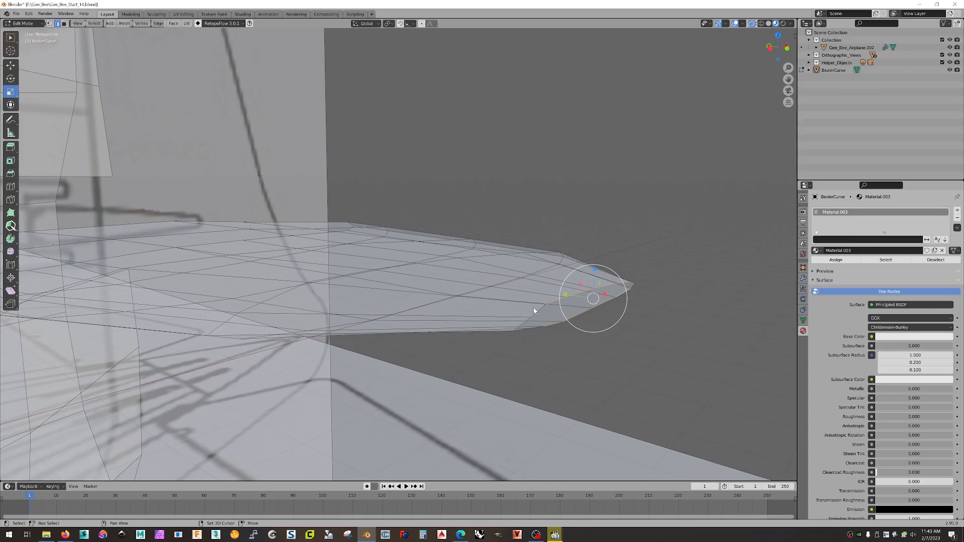
Adjust the tip edge selection at the leading corner and bridge the edge loops with one cut
{"action": "left_click", "coordinate": [550, 325], "text": "shift"}
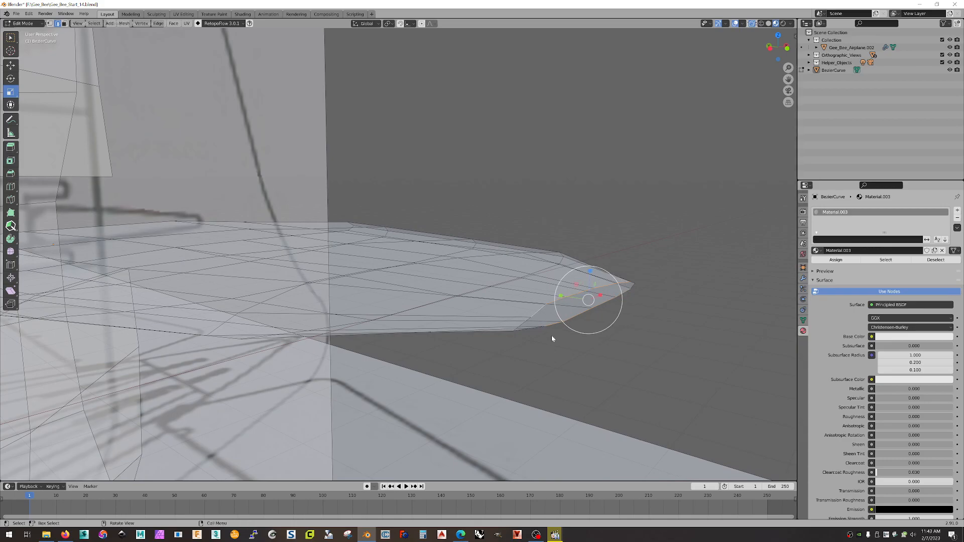
{"action": "middle_click_drag", "start_coordinate": [550, 347], "coordinate": [547, 342], "text": "alt"}
{"action": "middle_click_drag", "start_coordinate": [604, 362], "coordinate": [505, 382]}
{"action": "left_click", "coordinate": [513, 376], "text": "shift"}
{"action": "right_click", "coordinate": [491, 345]}
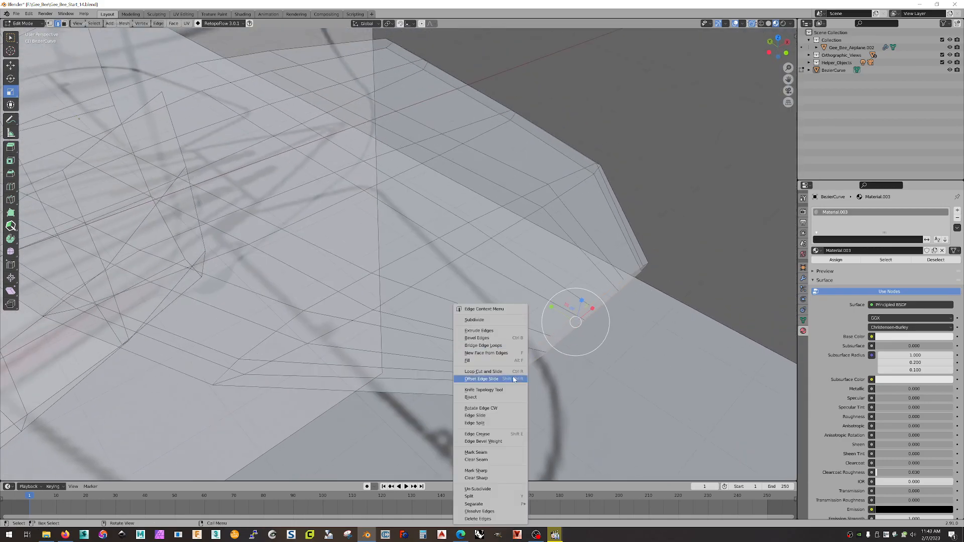
{"action": "left_click", "coordinate": [492, 345]}
{"action": "middle_click_drag", "start_coordinate": [492, 351], "coordinate": [210, 412]}
{"action": "left_click", "coordinate": [113, 439]}
{"action": "type", "text": "1"}
{"action": "key", "text": "Return"}
Select the edges along the new tip strip and scale them along Z with the Scale tool to flatten the spiky end
{"action": "middle_click_drag", "start_coordinate": [567, 382], "coordinate": [594, 355]}
{"action": "left_click_drag", "start_coordinate": [585, 266], "coordinate": [585, 268]}
{"action": "key", "text": "ctrl+z"}
{"action": "left_click", "coordinate": [661, 256]}
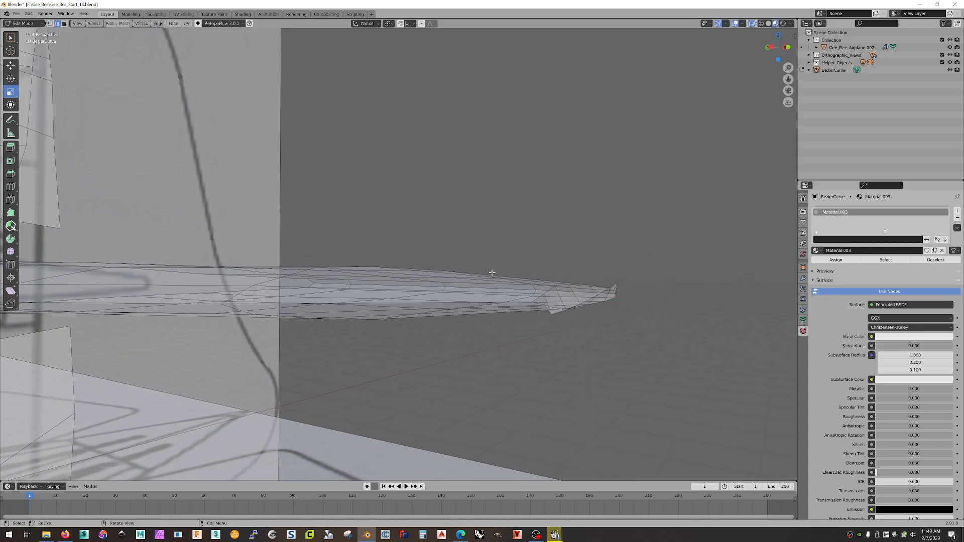
{"action": "left_click", "coordinate": [611, 285], "text": "shift"}
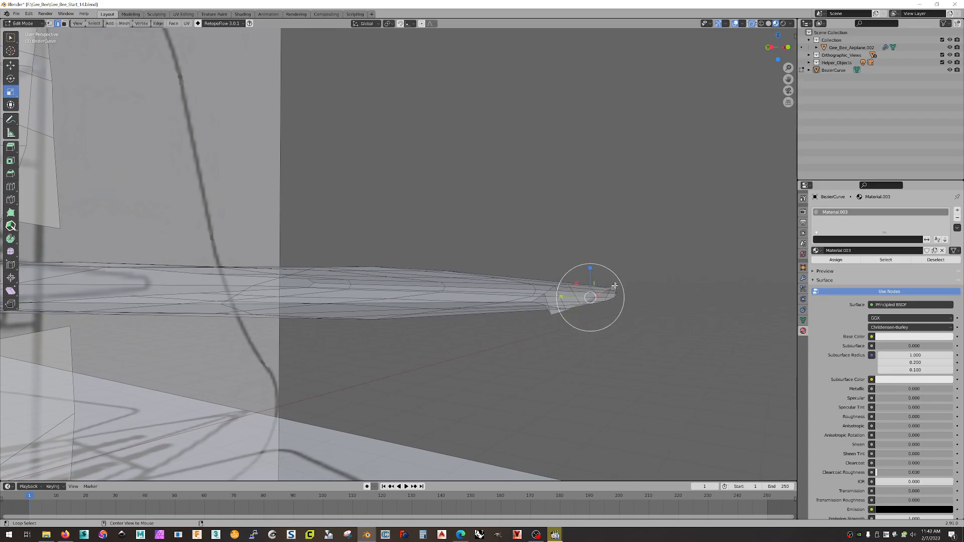
{"action": "left_click_drag", "start_coordinate": [589, 268], "coordinate": [590, 304]}
{"action": "middle_click_drag", "start_coordinate": [598, 307], "coordinate": [533, 299]}
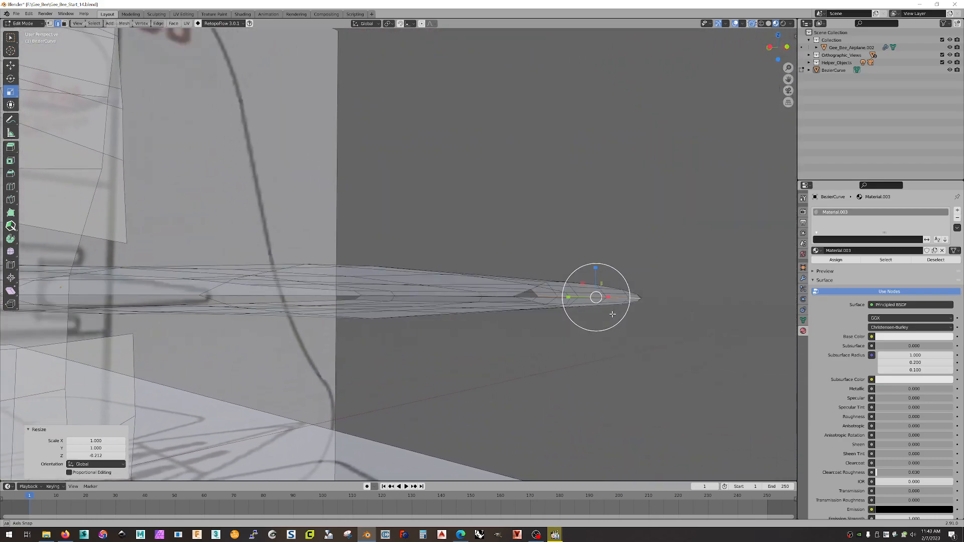
Select the two open edges beside the gap at the tip's leading corner and bridge them
{"action": "scroll", "coordinate": [533, 299], "scroll_direction": "up", "scroll_amount": 3}
{"action": "left_click", "coordinate": [686, 331]}
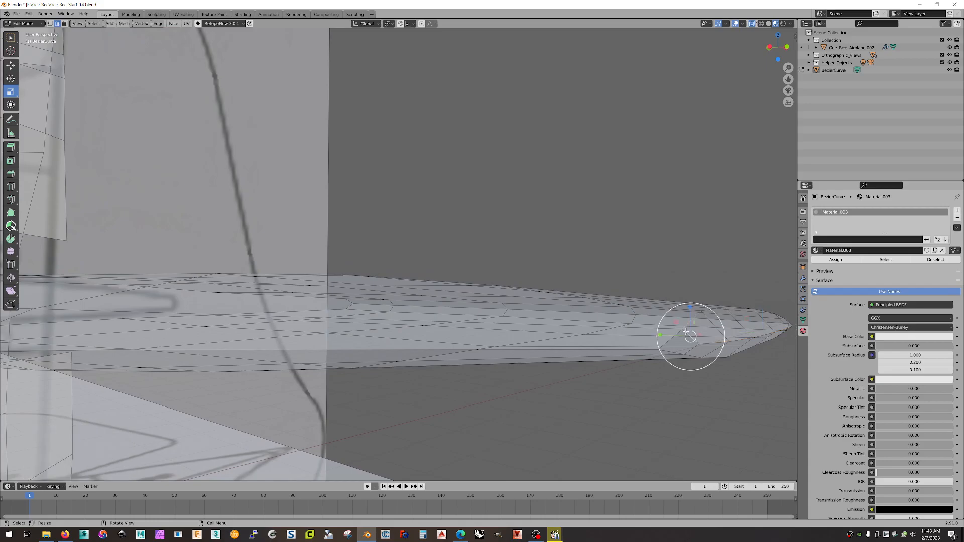
{"action": "left_click", "coordinate": [666, 350], "text": "shift"}
{"action": "key", "text": "ctrl+e"}
{"action": "left_click", "coordinate": [663, 348]}
{"action": "middle_click_drag", "start_coordinate": [711, 348], "coordinate": [568, 336]}
{"action": "scroll", "coordinate": [697, 361], "scroll_direction": "down", "scroll_amount": 6}
{"action": "scroll", "coordinate": [578, 310], "scroll_direction": "up", "scroll_amount": 2}
{"action": "scroll", "coordinate": [583, 334], "scroll_direction": "up", "scroll_amount": 2}
{"action": "middle_click_drag", "start_coordinate": [616, 360], "coordinate": [594, 357]}
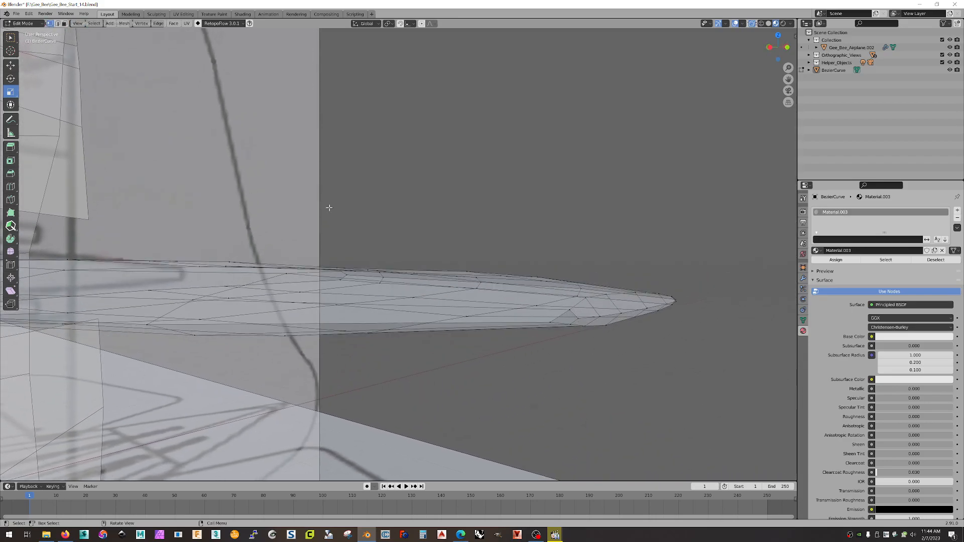
Merge the two vertices around the remaining gap at the tip's leading corner at their center
{"action": "left_click", "coordinate": [578, 318]}
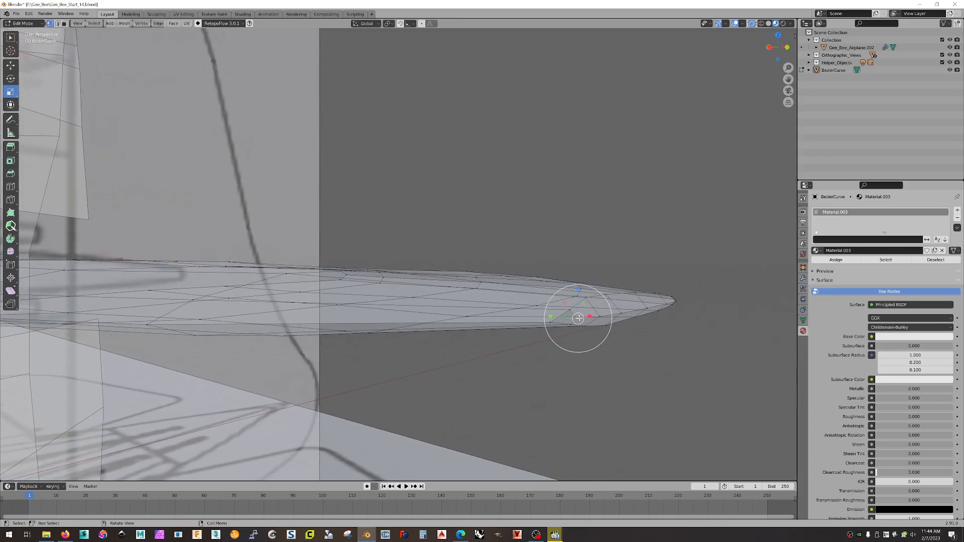
{"action": "left_click", "coordinate": [550, 321], "text": "shift"}
{"action": "right_click", "coordinate": [560, 315]}
{"action": "mouse_move", "coordinate": [573, 445]}
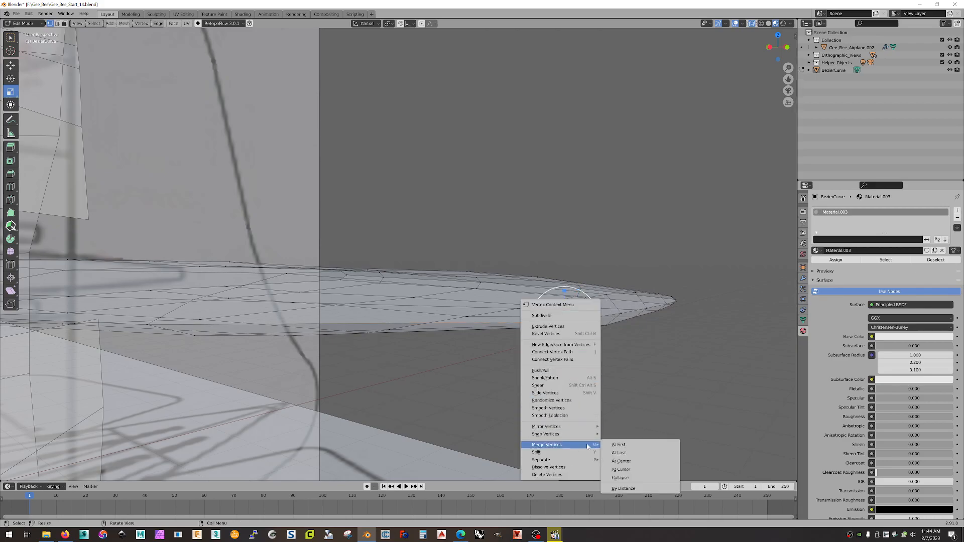
{"action": "left_click", "coordinate": [621, 463]}
{"action": "middle_click_drag", "start_coordinate": [627, 362], "coordinate": [617, 416]}
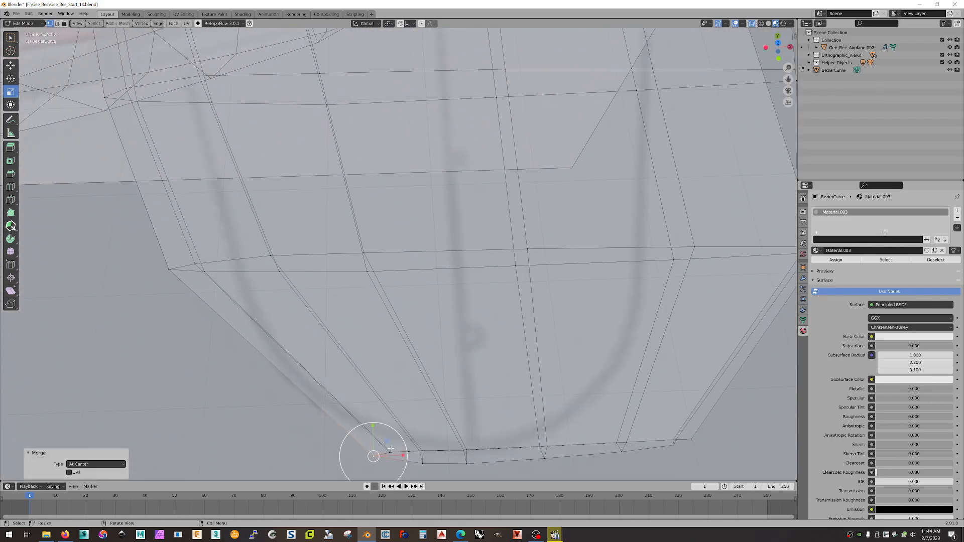
Move the merged leading-corner vertex about 0.04 m along Y with the Move tool to even out the tip
{"action": "mouse_move", "coordinate": [387, 440]}
{"action": "left_mouse_down"}
{"action": "mouse_move", "coordinate": [387, 454]}
{"action": "mouse_move", "coordinate": [386, 436]}
{"action": "left_mouse_up"}
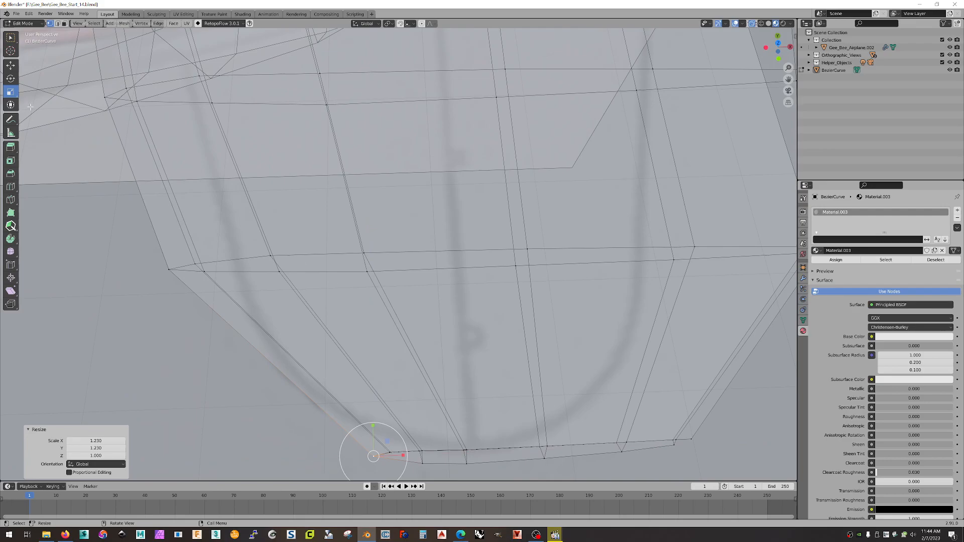
{"action": "left_click", "coordinate": [10, 65]}
{"action": "mouse_move", "coordinate": [387, 443]}
{"action": "left_mouse_down"}
{"action": "mouse_move", "coordinate": [395, 452]}
{"action": "mouse_move", "coordinate": [434, 450]}
{"action": "mouse_move", "coordinate": [398, 422]}
{"action": "mouse_move", "coordinate": [396, 436]}
{"action": "left_mouse_up"}
{"action": "left_click", "coordinate": [422, 461]}
{"action": "left_click", "coordinate": [406, 428]}
{"action": "left_click", "coordinate": [381, 463]}
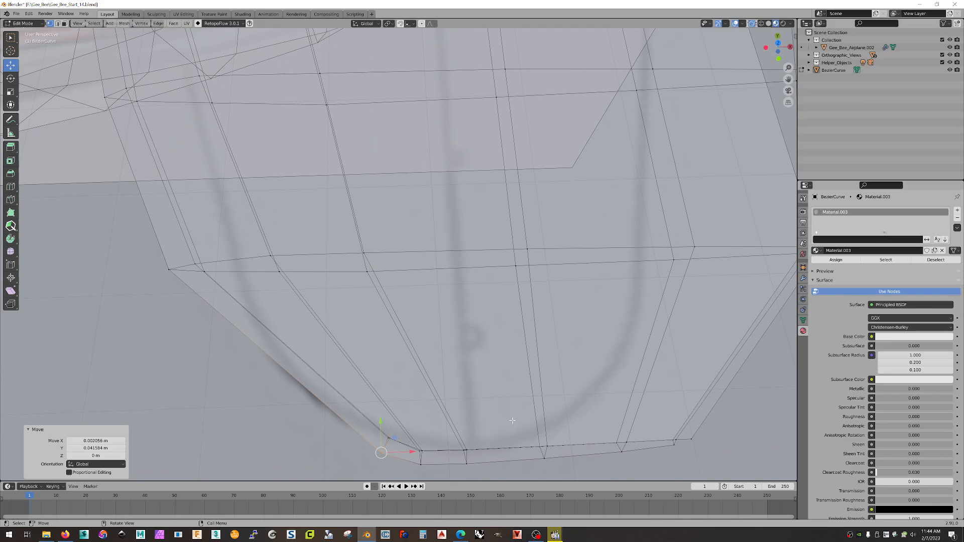
Merge the selected vertices at the tip's trailing corner at their center
{"action": "scroll", "coordinate": [538, 398], "scroll_direction": "down", "scroll_amount": 3}
{"action": "middle_click_drag", "start_coordinate": [537, 398], "coordinate": [659, 417]}
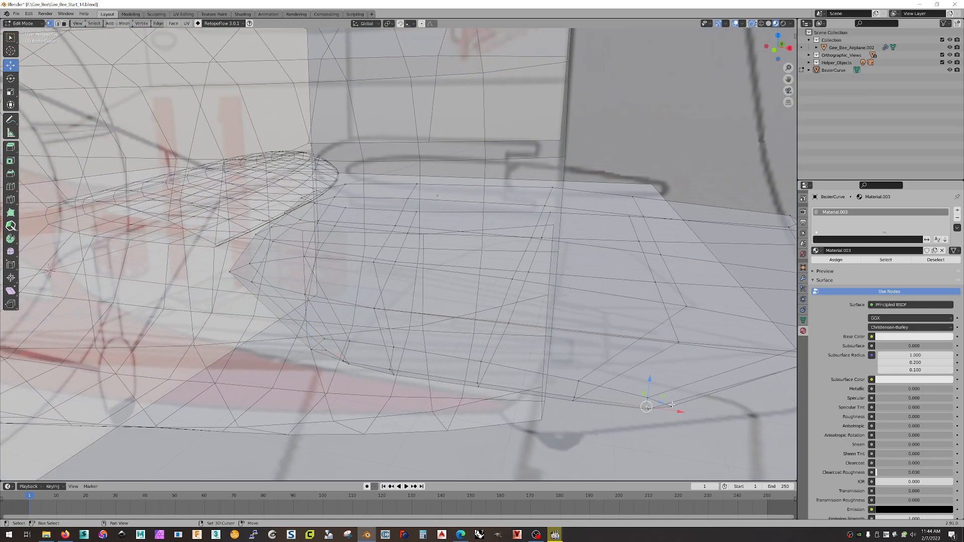
{"action": "right_click", "coordinate": [677, 405]}
{"action": "mouse_move", "coordinate": [677, 405]}
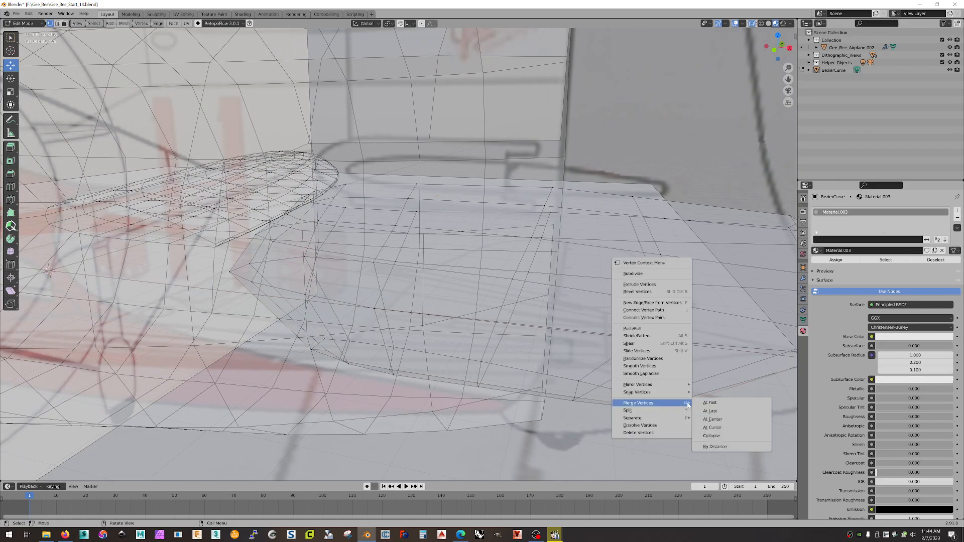
{"action": "left_click", "coordinate": [712, 421]}
{"action": "middle_click_drag", "start_coordinate": [701, 421], "coordinate": [685, 452]}
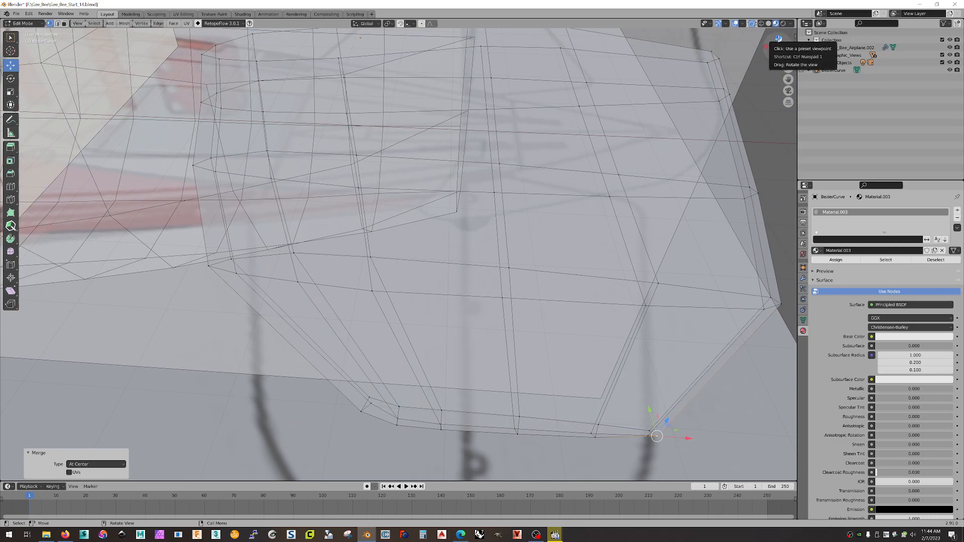
In top view, box-select the tip's trailing-corner vertices and move them about 0.27 m in X and 0.30 m in Y onto the outline
{"action": "left_click", "coordinate": [778, 39]}
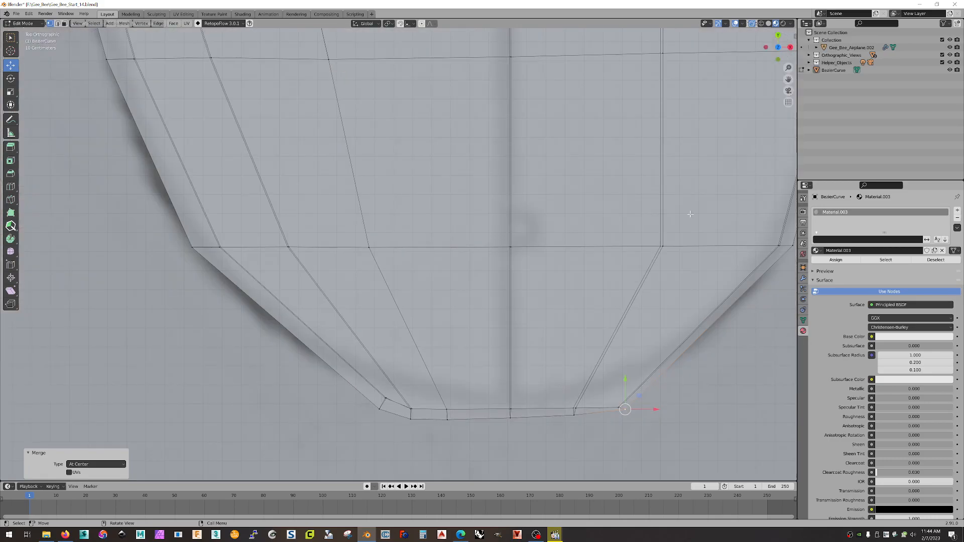
{"action": "scroll", "coordinate": [663, 377], "scroll_direction": "down", "scroll_amount": 2}
{"action": "key", "text": "b"}
{"action": "left_click_drag", "start_coordinate": [571, 367], "coordinate": [610, 414]}
{"action": "key", "text": "g"}
{"action": "key", "text": "y"}
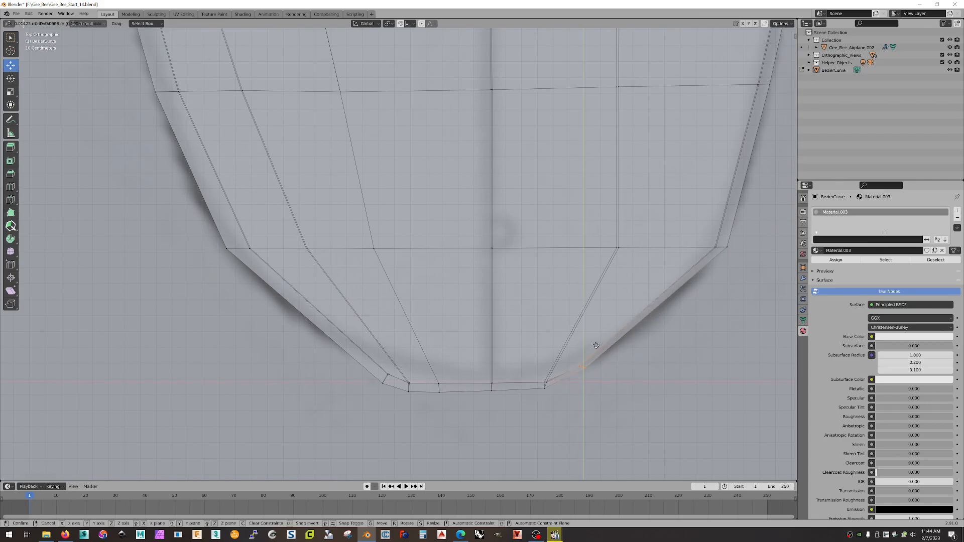
{"action": "left_click", "coordinate": [641, 319]}
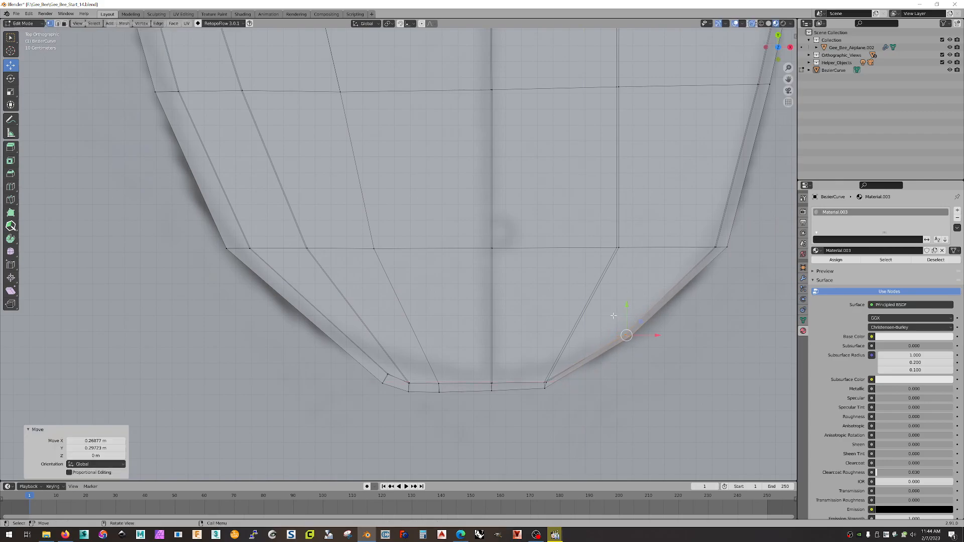
Fine-tune the tip's trailing-corner vertex and the trailing vertex of the adjacent ring to follow the top-view outline
{"action": "left_click", "coordinate": [636, 311]}
{"action": "left_click_drag", "start_coordinate": [640, 320], "coordinate": [645, 326]}
{"action": "left_click", "coordinate": [638, 319]}
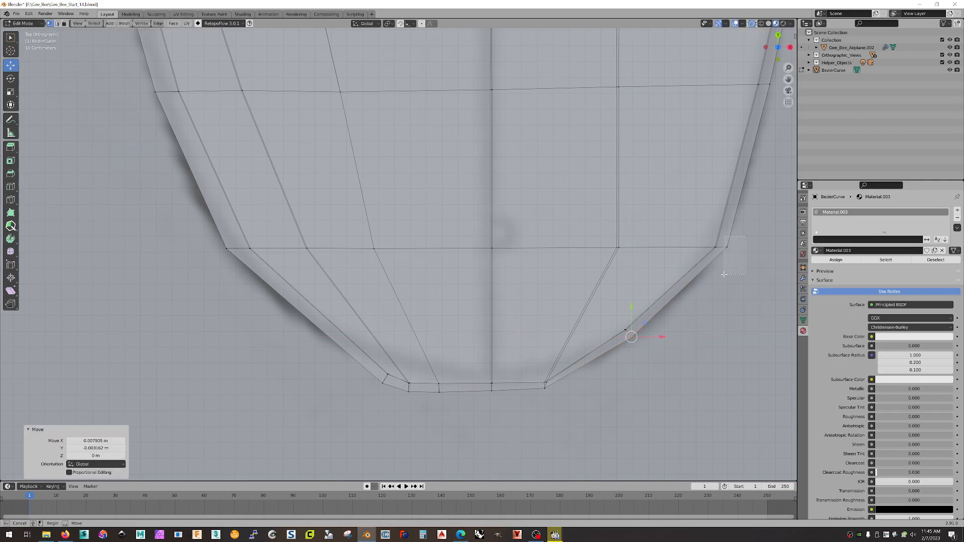
{"action": "left_click", "coordinate": [736, 232]}
{"action": "left_click_drag", "start_coordinate": [743, 233], "coordinate": [740, 240]}
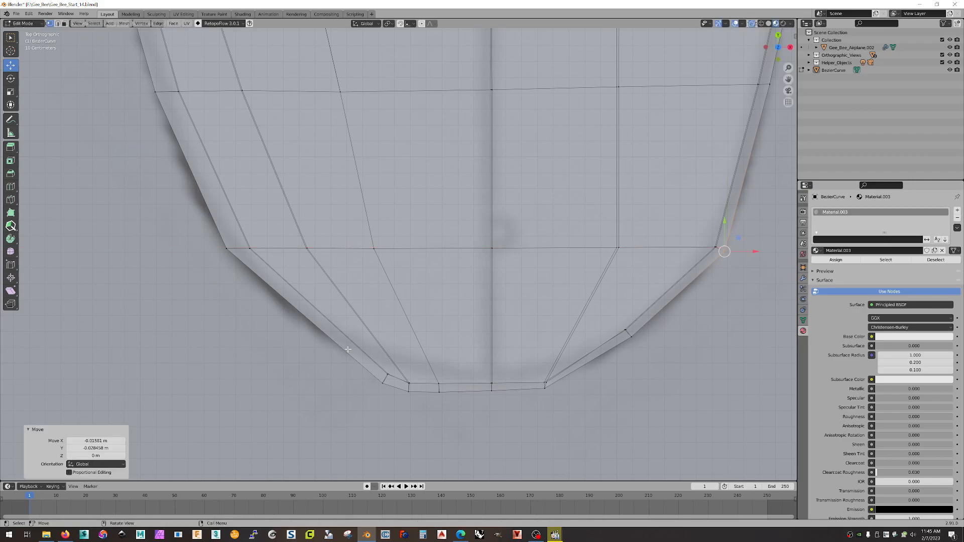
Fit the vertices along the tip's end, including the middle and trailing-side ones, to the rounded top-view outline
{"action": "left_click_drag", "start_coordinate": [351, 350], "coordinate": [493, 389]}
{"action": "left_click_drag", "start_coordinate": [456, 353], "coordinate": [493, 351]}
{"action": "left_click", "coordinate": [534, 357]}
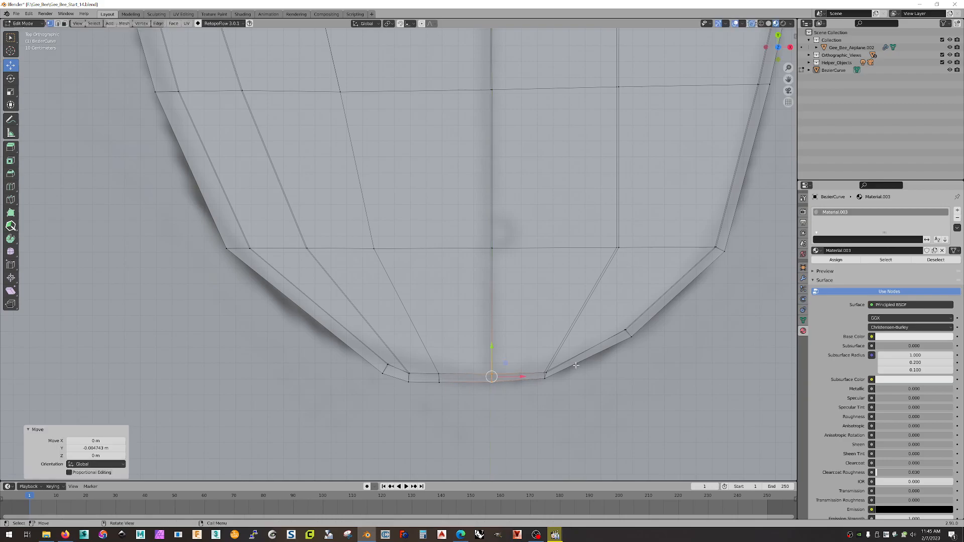
{"action": "left_click", "coordinate": [577, 365]}
{"action": "left_click_drag", "start_coordinate": [563, 361], "coordinate": [580, 357]}
{"action": "left_click", "coordinate": [492, 378]}
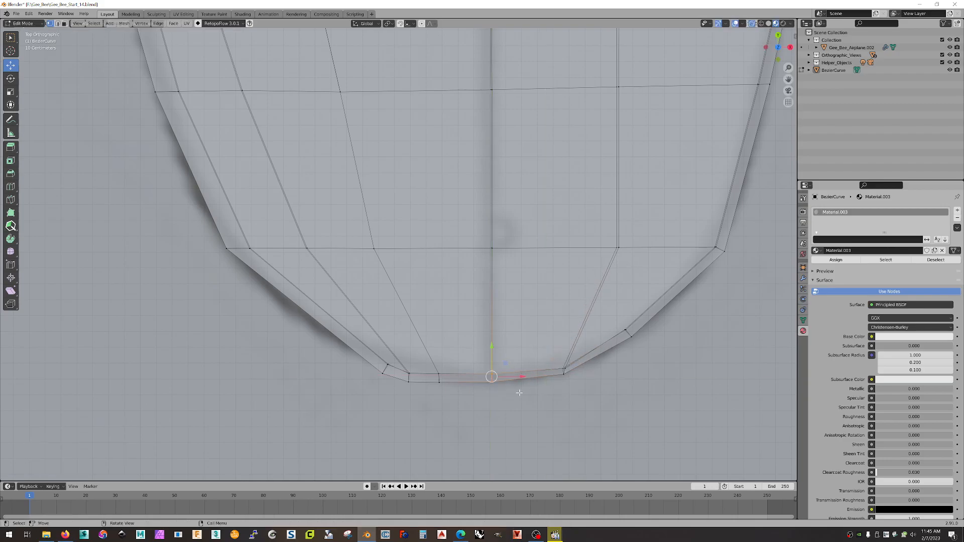
{"action": "left_click_drag", "start_coordinate": [505, 363], "coordinate": [507, 365]}
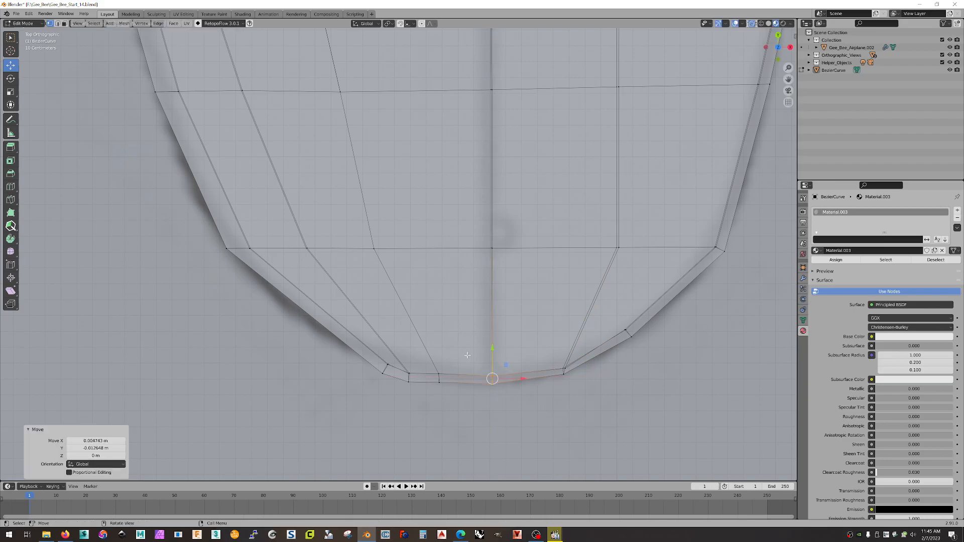
Move the vertices on the leading side of the tip to round it off along the top-view outline
{"action": "left_click_drag", "start_coordinate": [428, 400], "coordinate": [324, 310]}
{"action": "left_click", "coordinate": [386, 370]}
{"action": "left_click", "coordinate": [409, 374]}
{"action": "mouse_move", "coordinate": [421, 362]}
{"action": "left_mouse_down"}
{"action": "mouse_move", "coordinate": [377, 340]}
{"action": "mouse_move", "coordinate": [387, 353]}
{"action": "mouse_move", "coordinate": [388, 341]}
{"action": "left_mouse_up"}
{"action": "left_click", "coordinate": [371, 364]}
{"action": "left_click", "coordinate": [382, 357]}
Box-select the leading-edge vertices near the stabilizer's root and move them about 0.033 m along X
{"action": "scroll", "coordinate": [497, 427], "scroll_direction": "down", "scroll_amount": 7}
{"action": "middle_click_drag", "start_coordinate": [413, 372], "coordinate": [311, 210]}
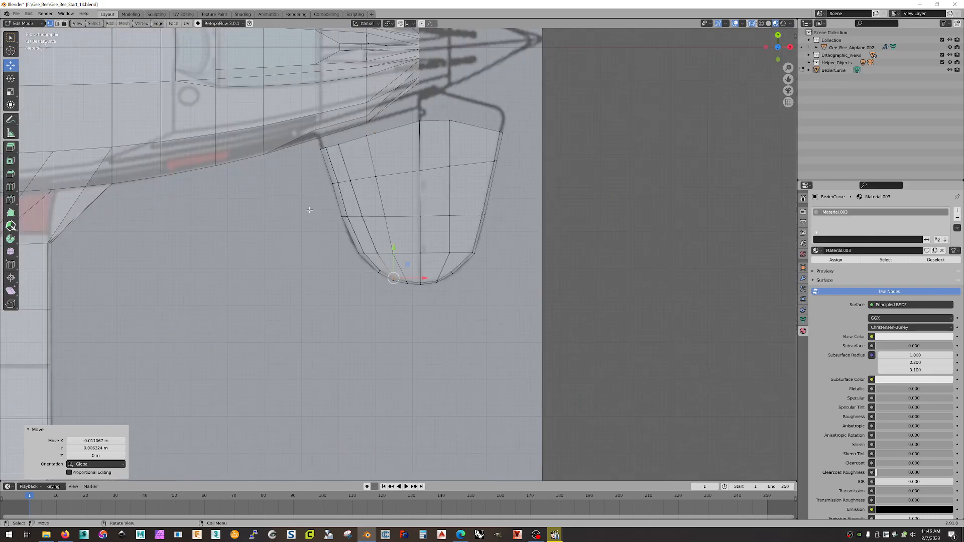
{"action": "scroll", "coordinate": [311, 210], "scroll_direction": "up", "scroll_amount": 2}
{"action": "left_click_drag", "start_coordinate": [296, 140], "coordinate": [317, 160]}
{"action": "left_click_drag", "start_coordinate": [277, 90], "coordinate": [329, 127], "text": "shift"}
{"action": "left_click_drag", "start_coordinate": [308, 189], "coordinate": [354, 202]}
{"action": "middle_click_drag", "start_coordinate": [311, 310], "coordinate": [324, 275]}
{"action": "scroll", "coordinate": [327, 278], "scroll_direction": "down", "scroll_amount": 8}
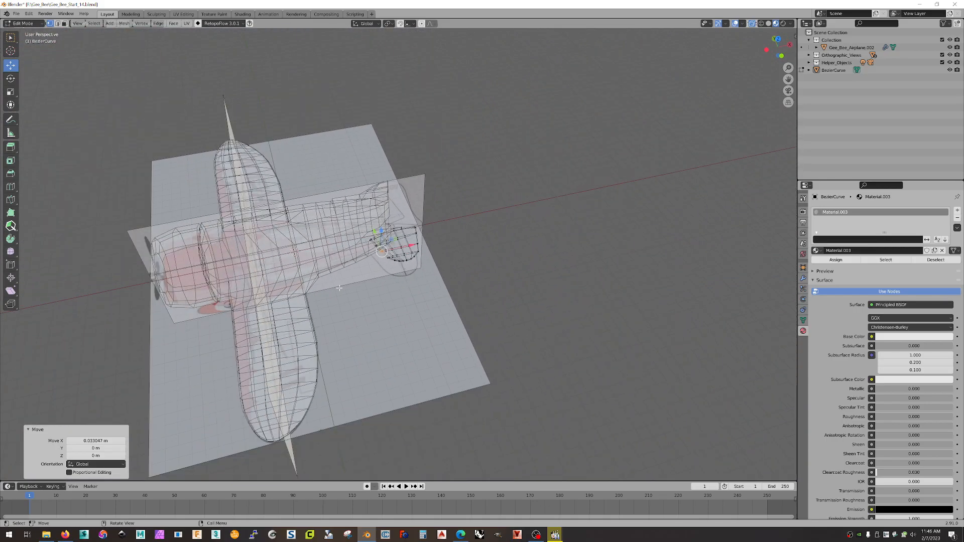
Use Save As to store the airplane project in the Gee_Bee folder
{"action": "left_click", "coordinate": [16, 14]}
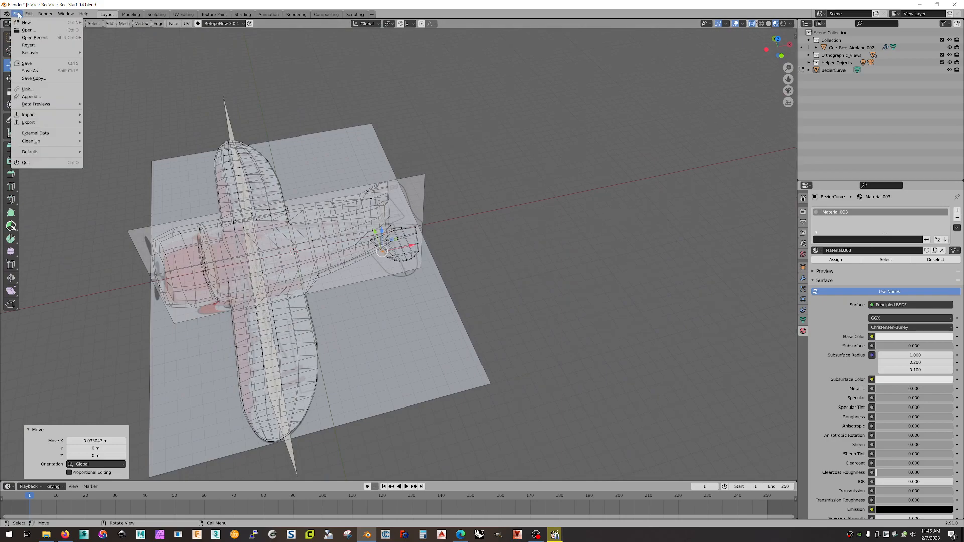
{"action": "left_click", "coordinate": [43, 70]}
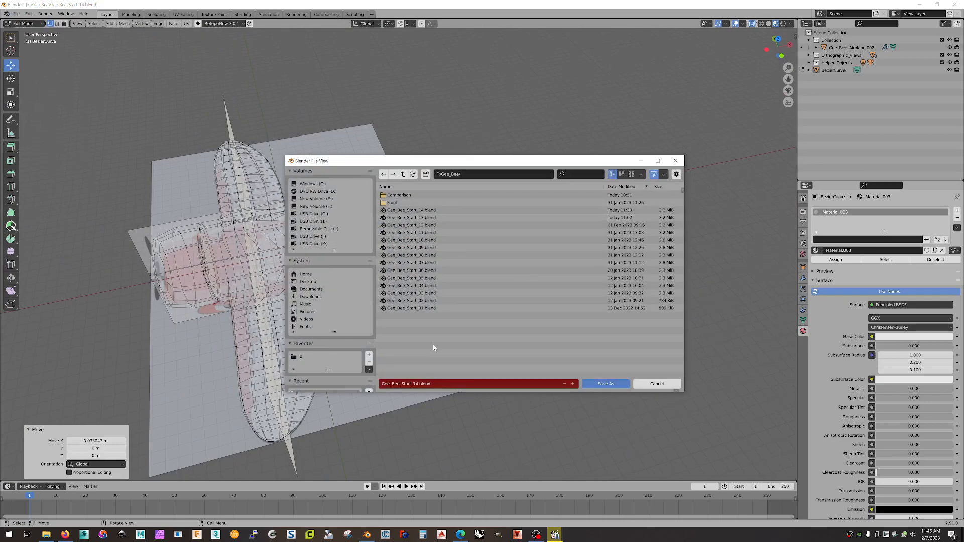
{"action": "left_click", "coordinate": [414, 383]}
{"action": "left_click", "coordinate": [415, 384]}
{"action": "key", "text": "Return"}
{"action": "left_click", "coordinate": [644, 386]}
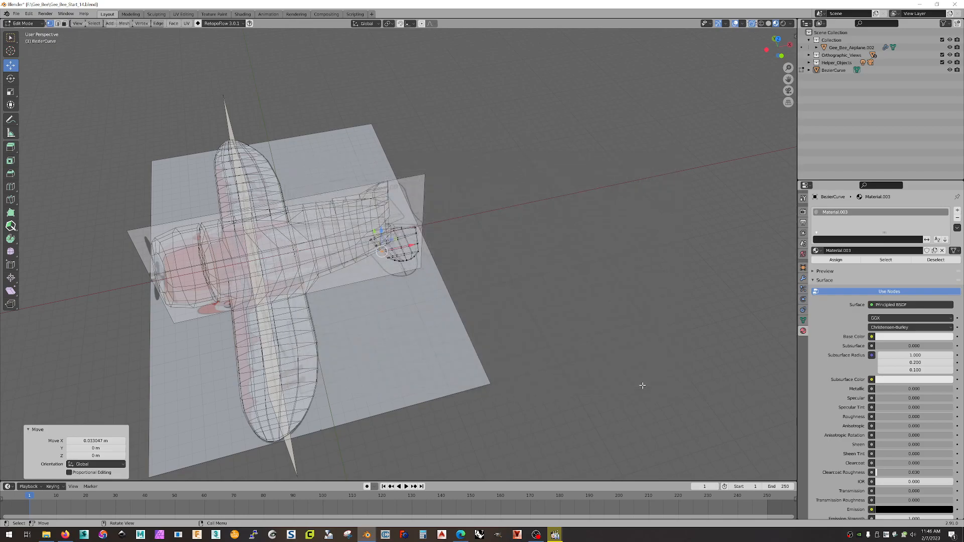
{"action": "middle_click_drag", "start_coordinate": [492, 375], "coordinate": [463, 370]}
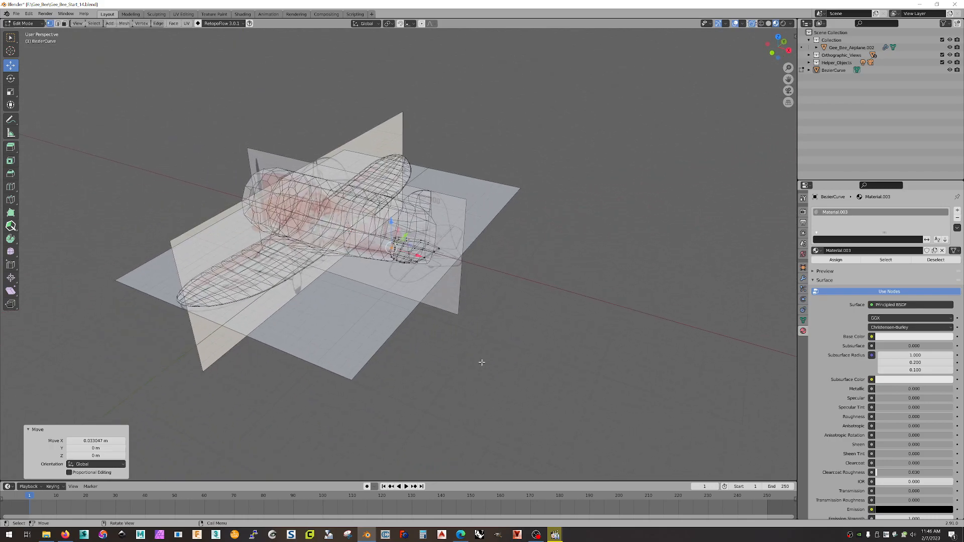